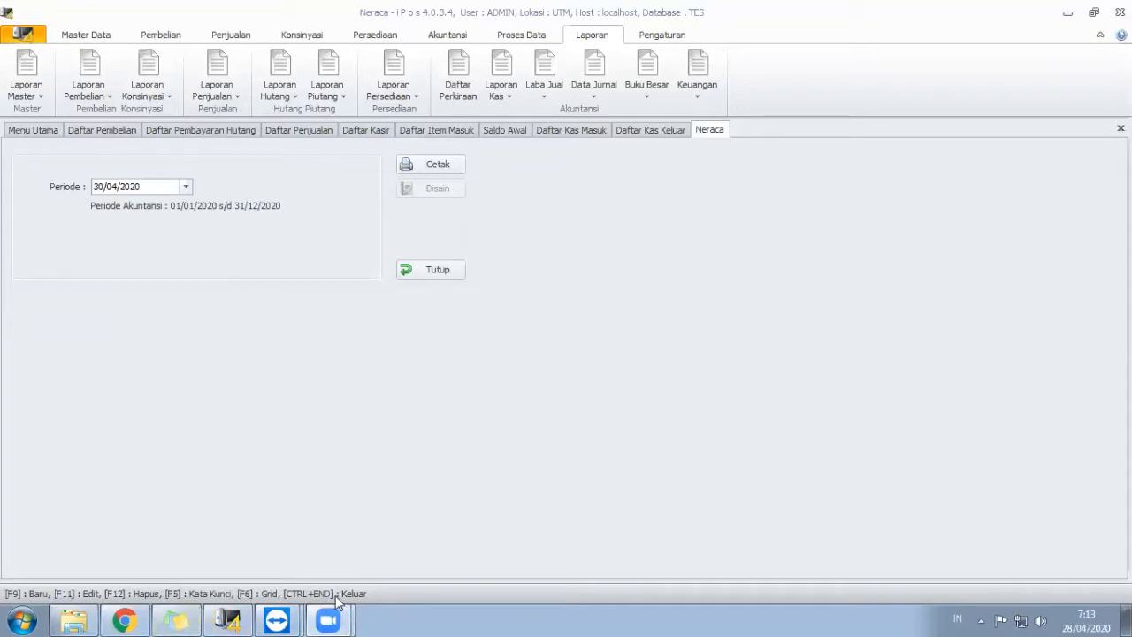
Step: Check the topic checklist in Sticky Notes, switch back to iPos and open the master list of items
click(176, 620)
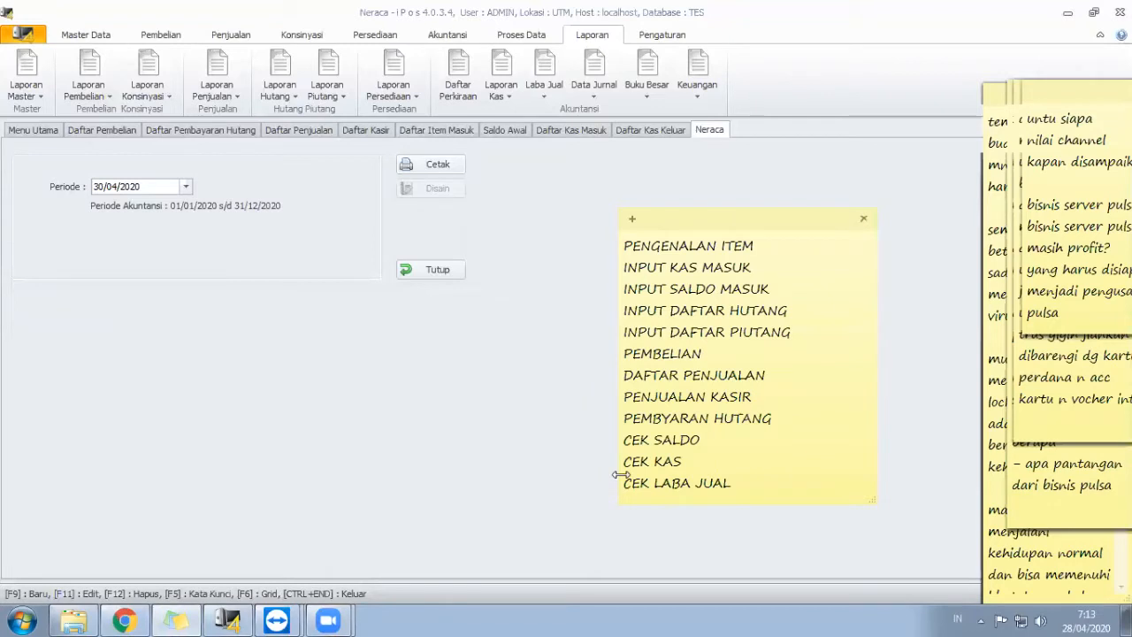
click(225, 618)
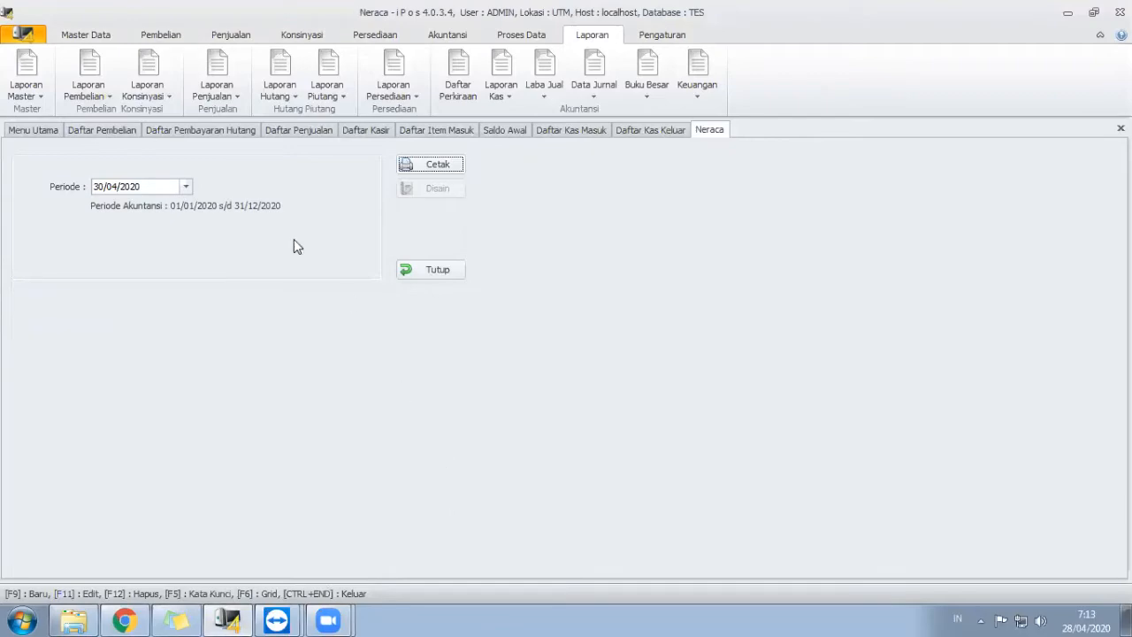
click(86, 35)
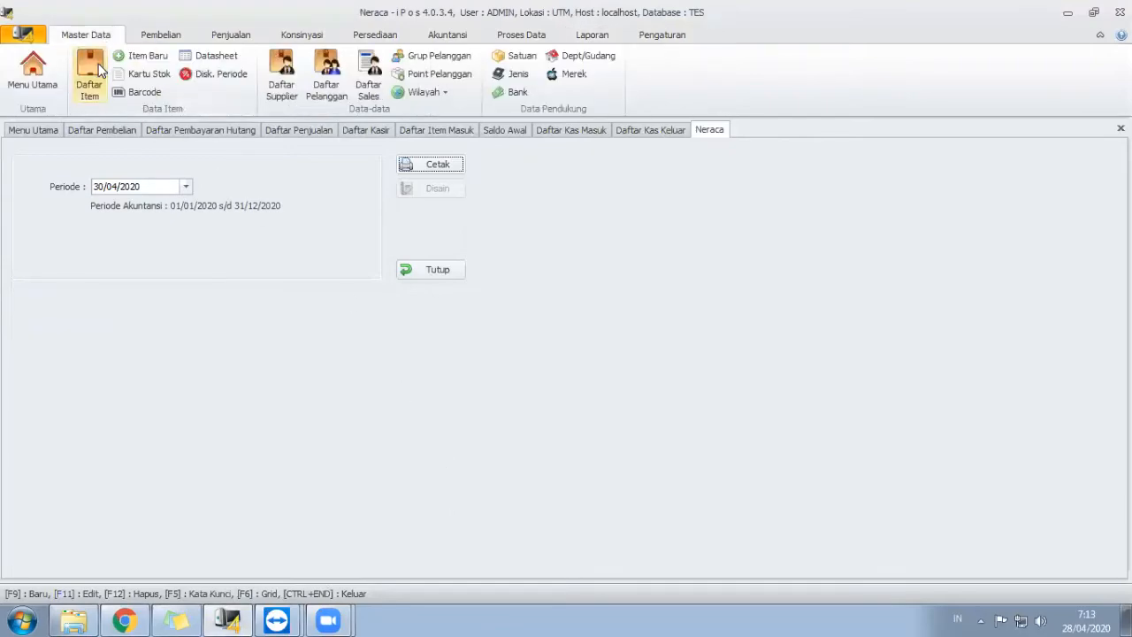
click(91, 73)
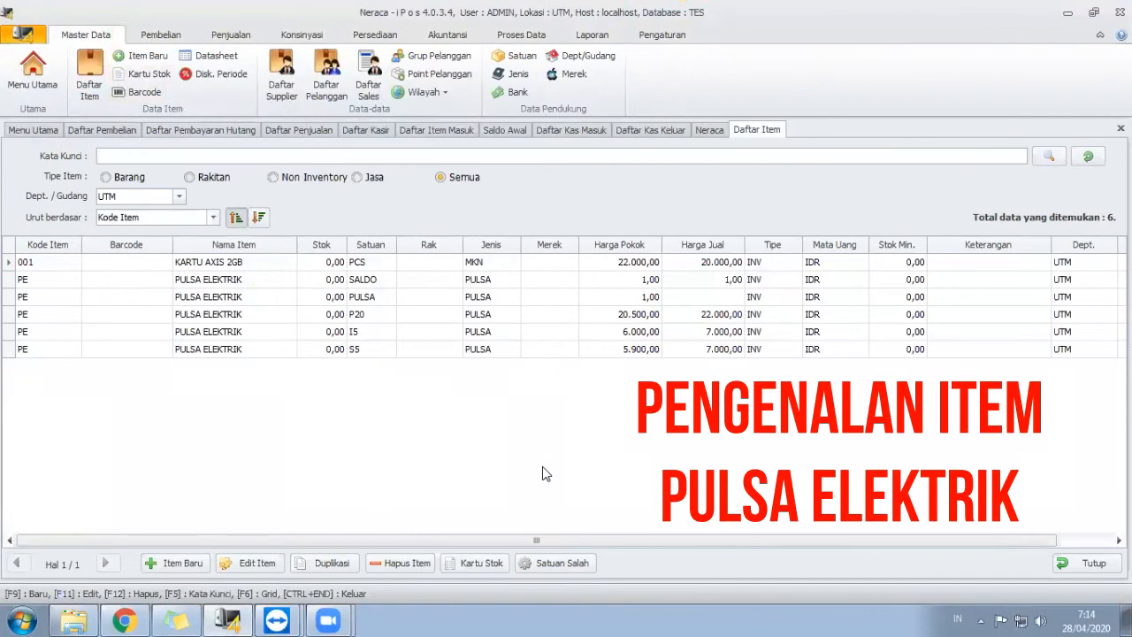
Step: Examine the item names and item codes of the PULSA ELEKTRIK entries in the item list
click(213, 285)
click(219, 314)
click(228, 334)
click(231, 352)
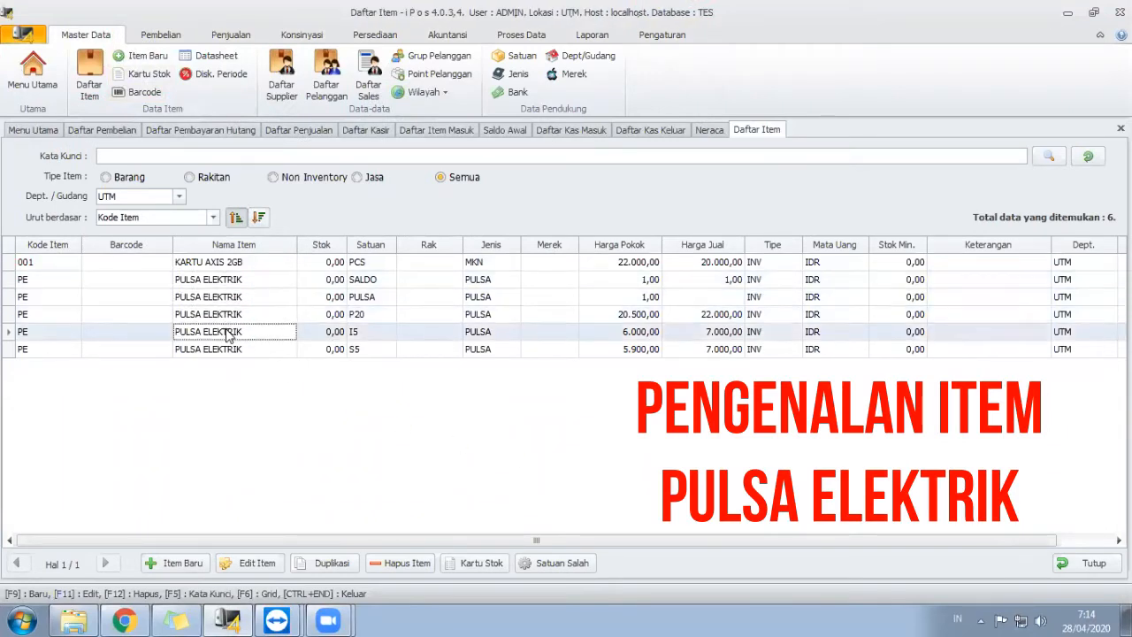
click(219, 331)
click(225, 298)
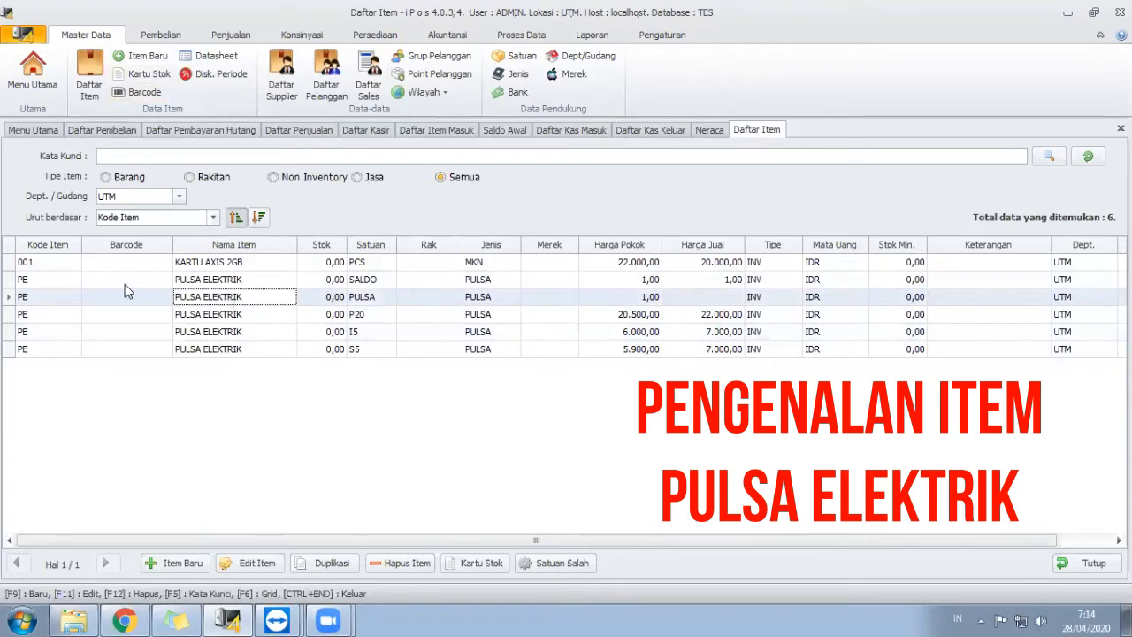
click(55, 281)
click(53, 296)
click(52, 314)
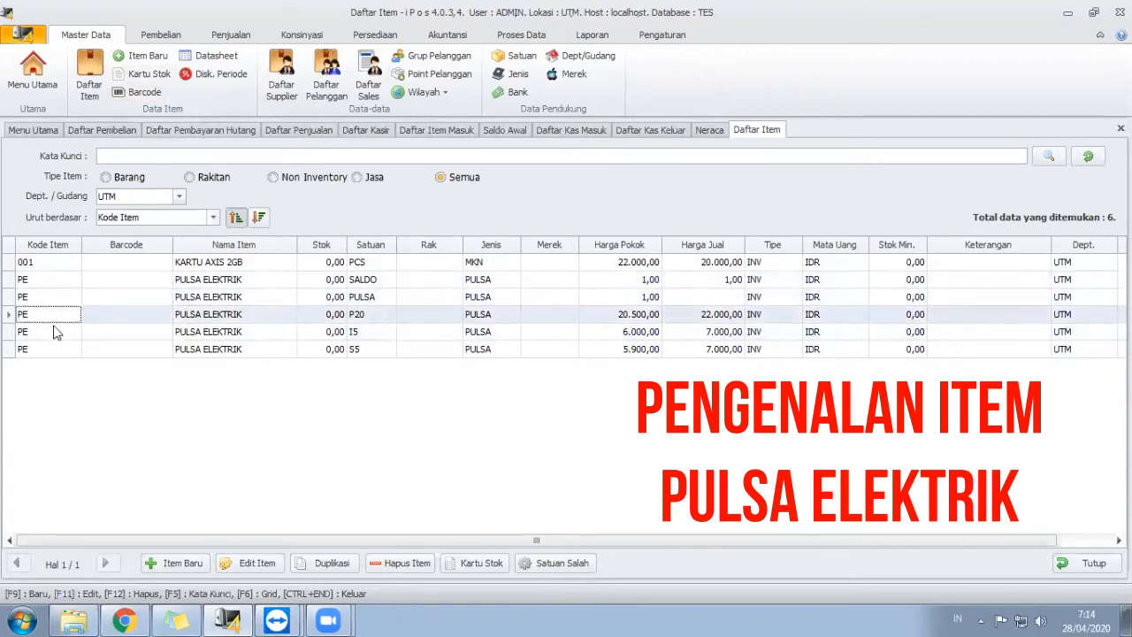
click(53, 332)
click(53, 347)
click(128, 332)
click(177, 336)
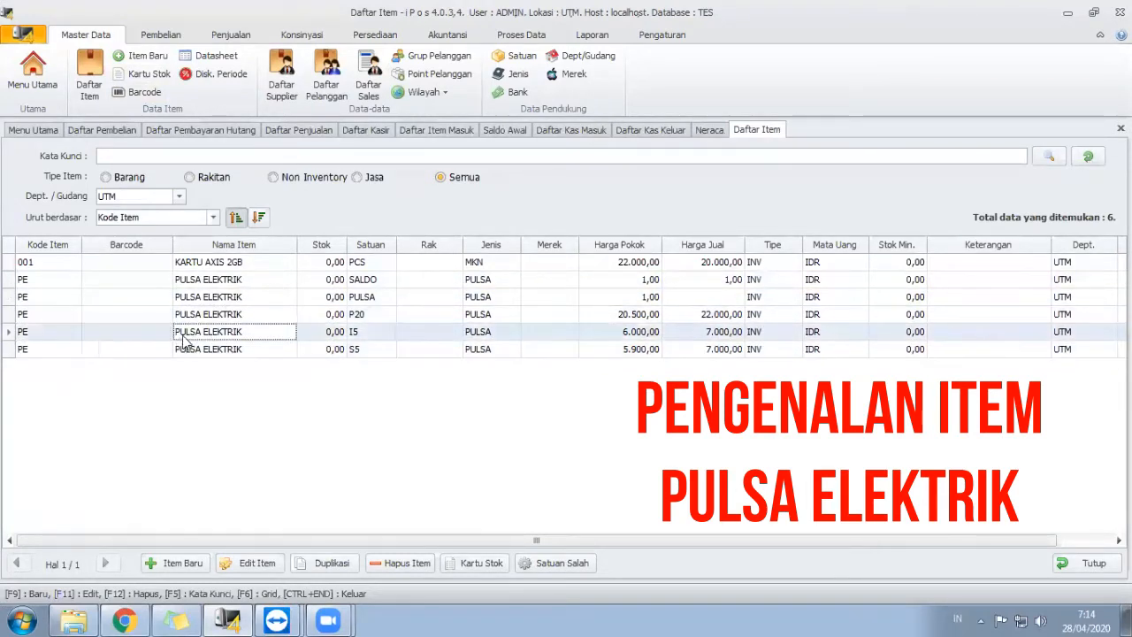
click(249, 283)
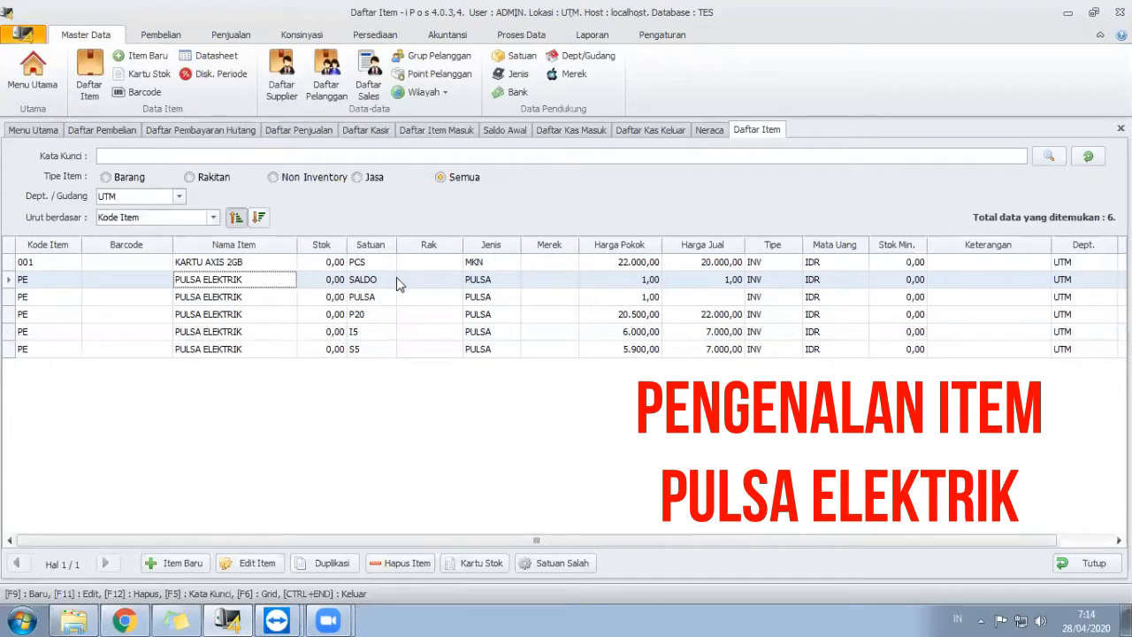
Step: Sort the item list by Satuan in descending order and examine the S5, P20 and I5 units
click(376, 244)
click(380, 246)
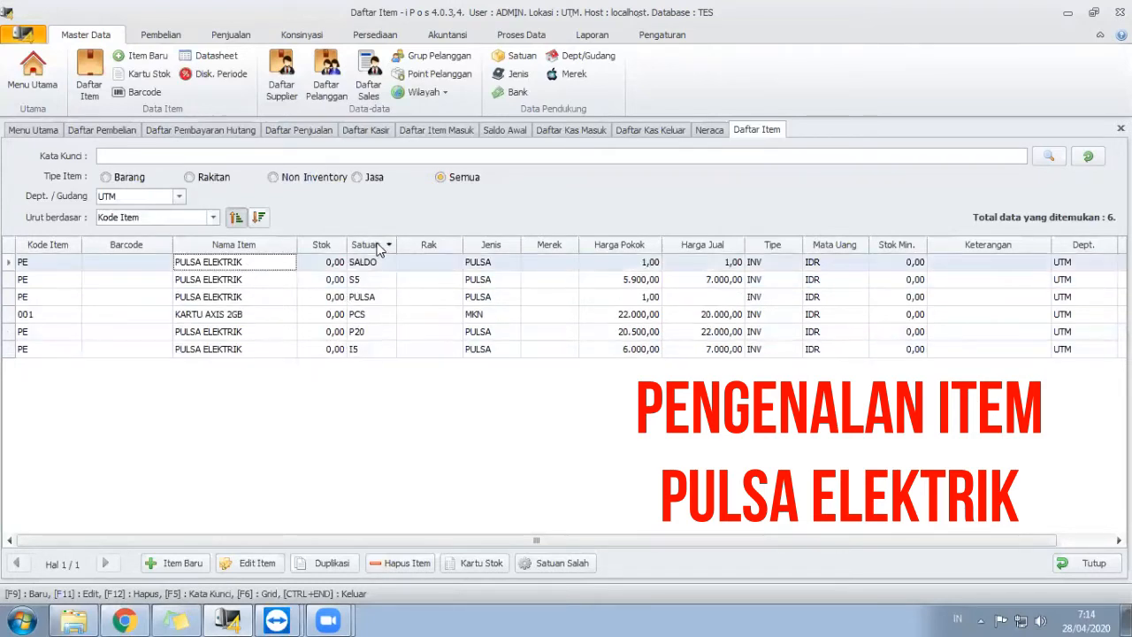
click(372, 281)
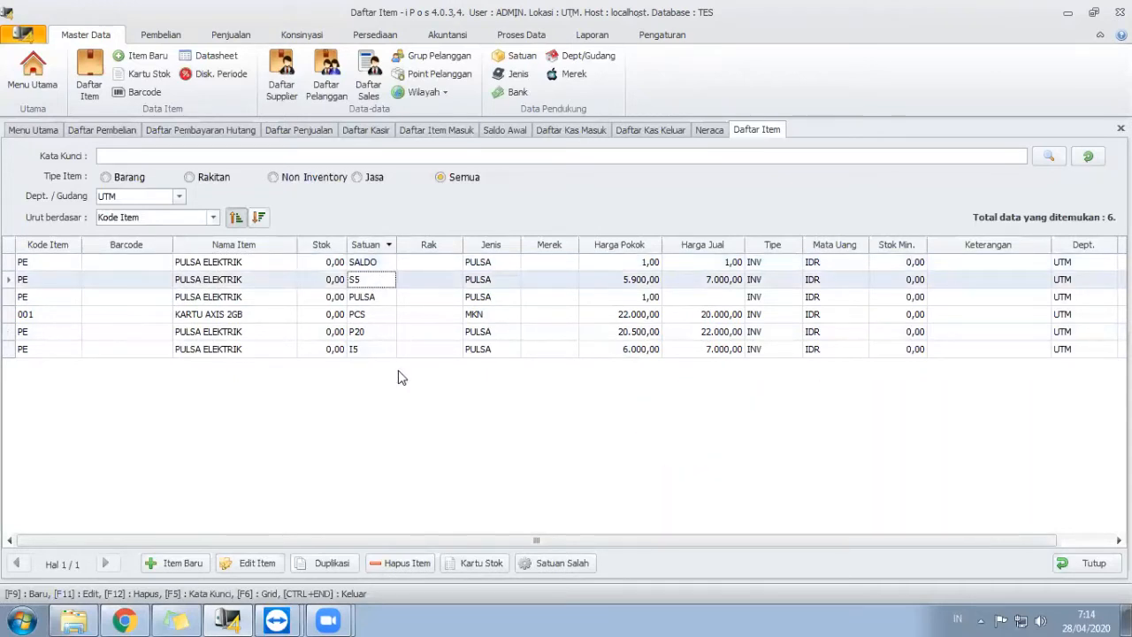
click(367, 333)
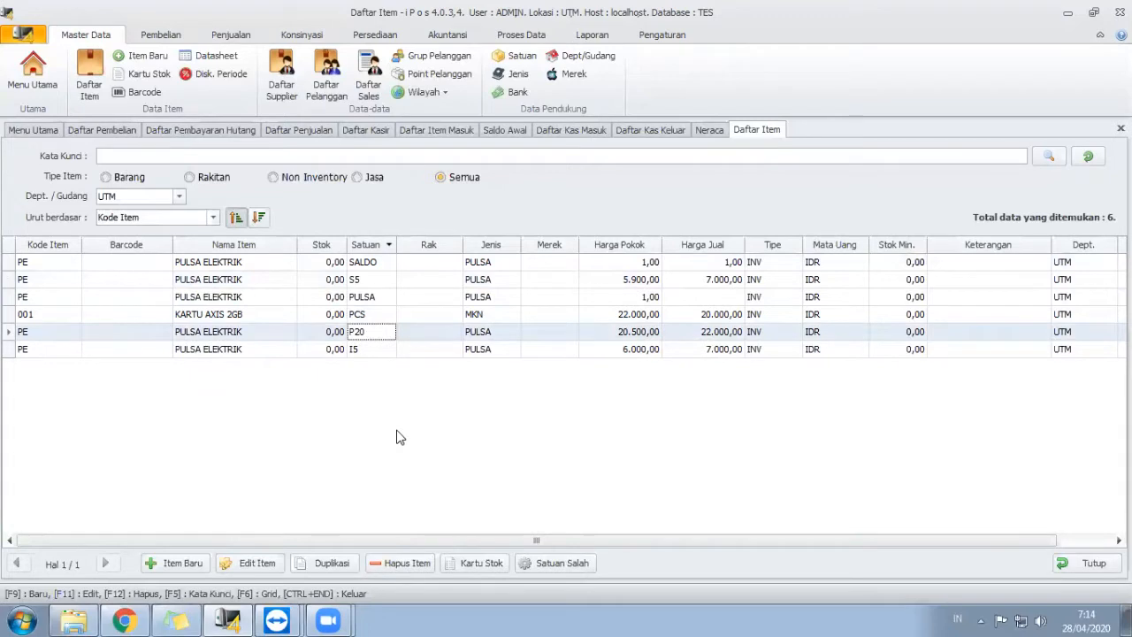
click(358, 352)
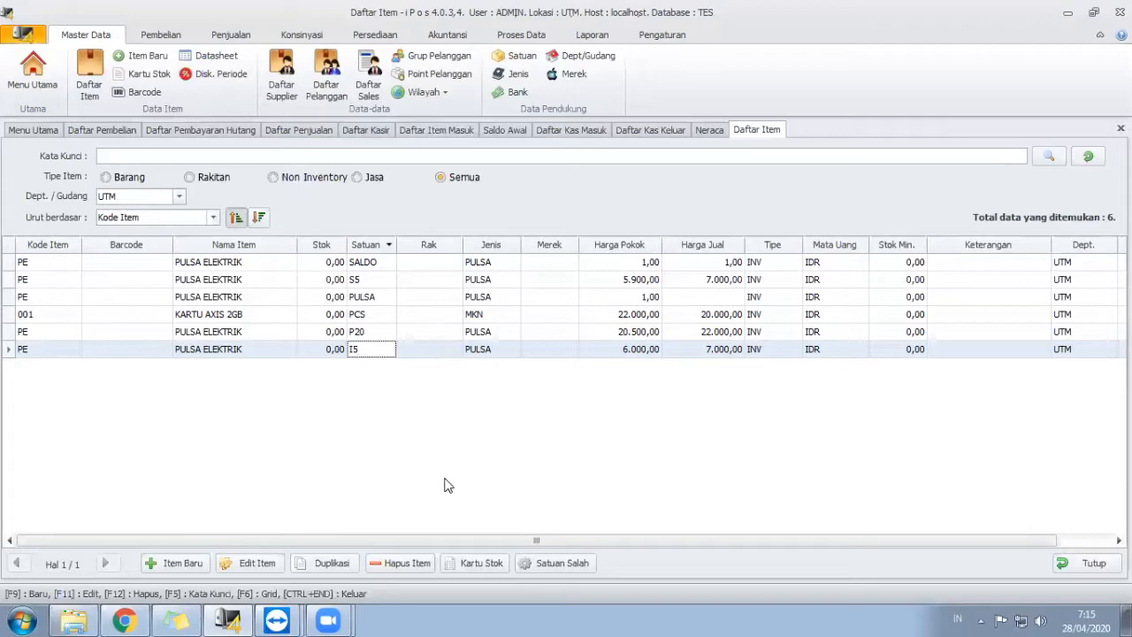
Step: Consult the Sticky Notes checklist for the topic that follows the item introduction
click(186, 617)
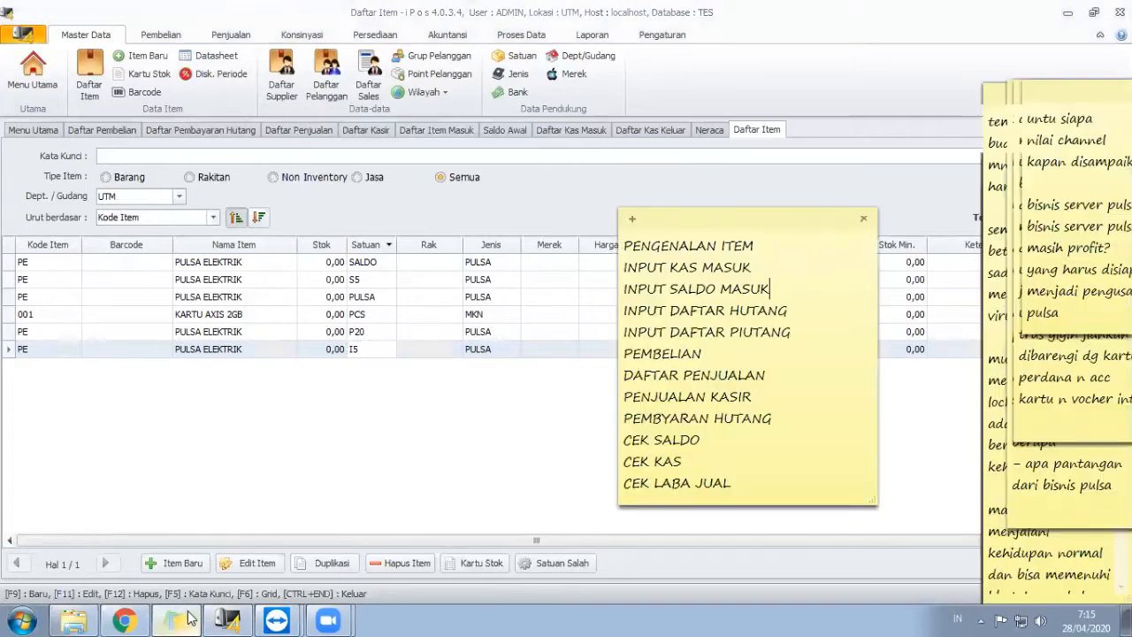
click(402, 468)
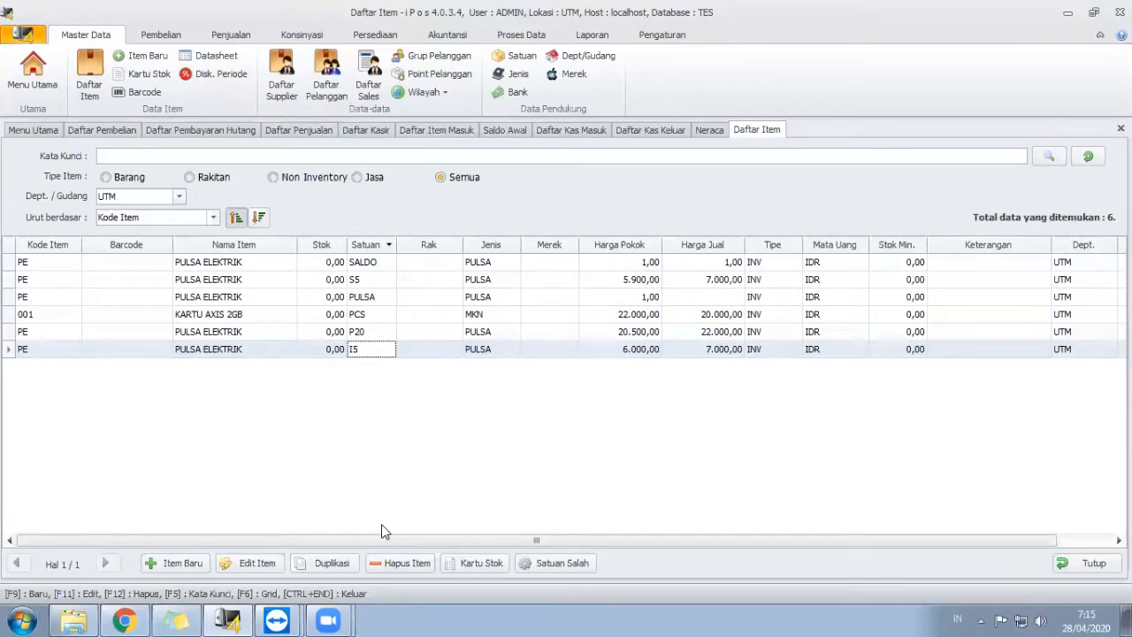
click(187, 618)
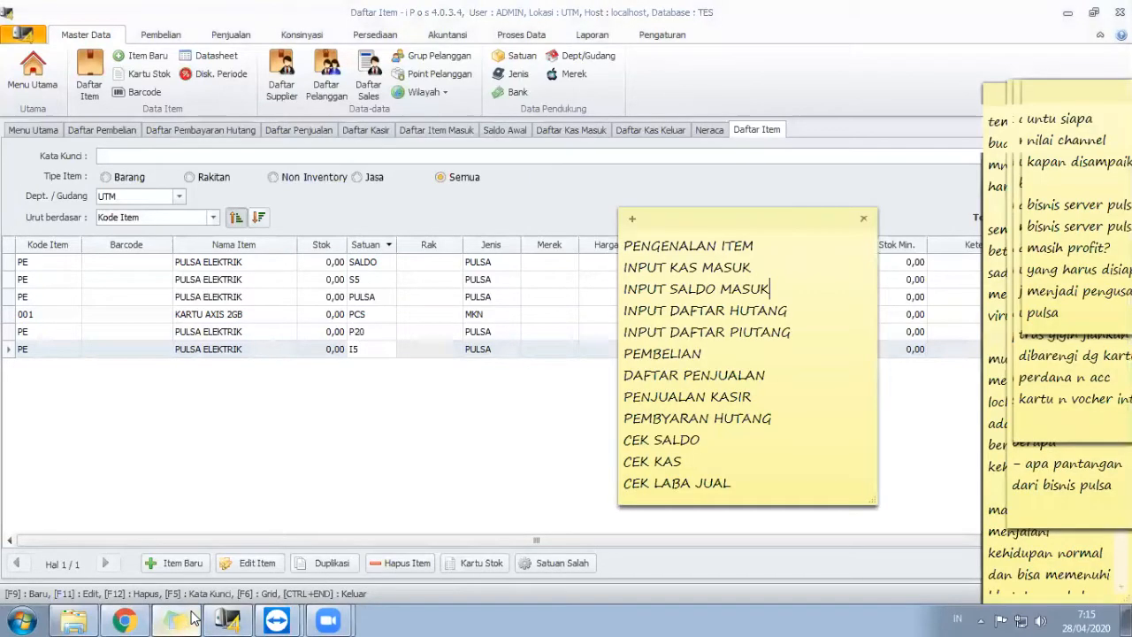
click(190, 618)
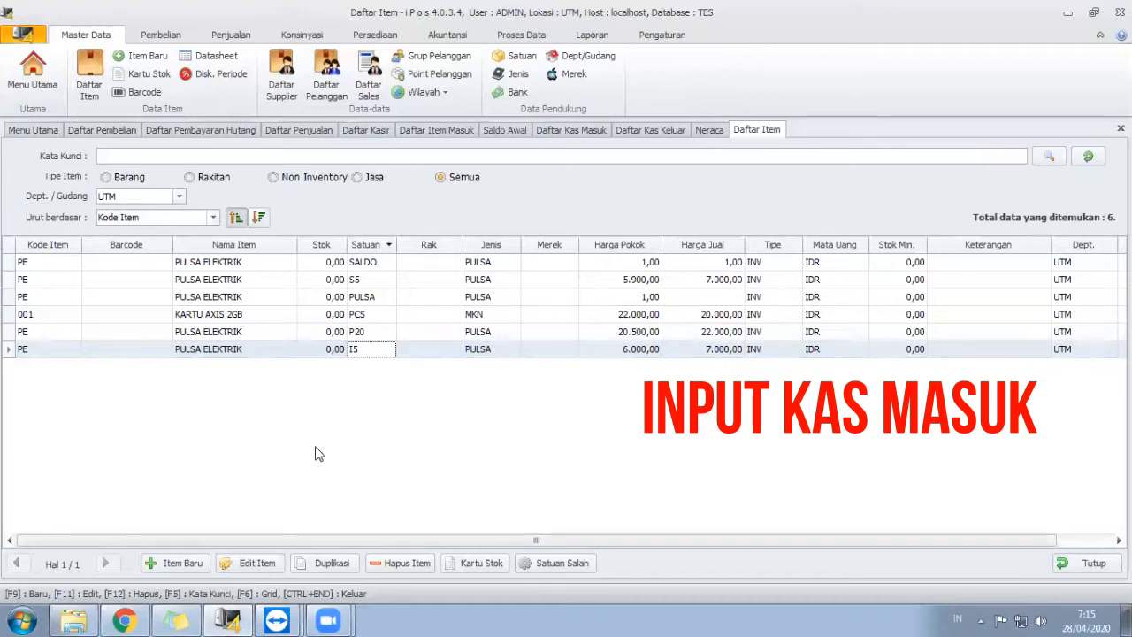
Step: Switch to the SERVER1-PC TeamViewer session and examine the TOTAL UANG DI KAS cell in the SERVER PULSA workbook
click(277, 620)
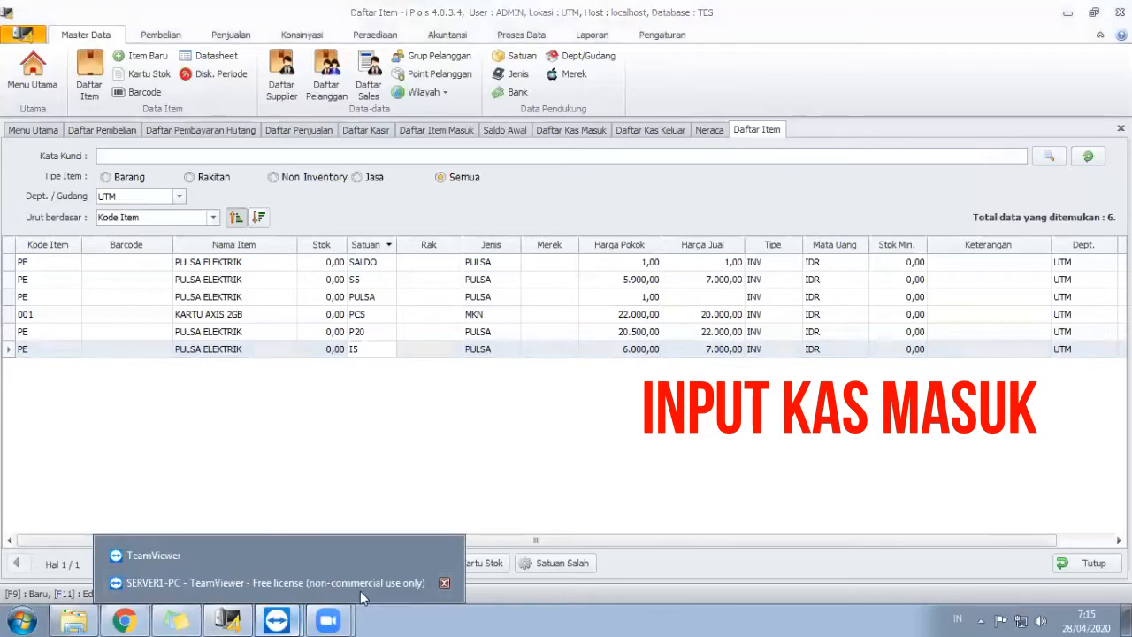
click(348, 583)
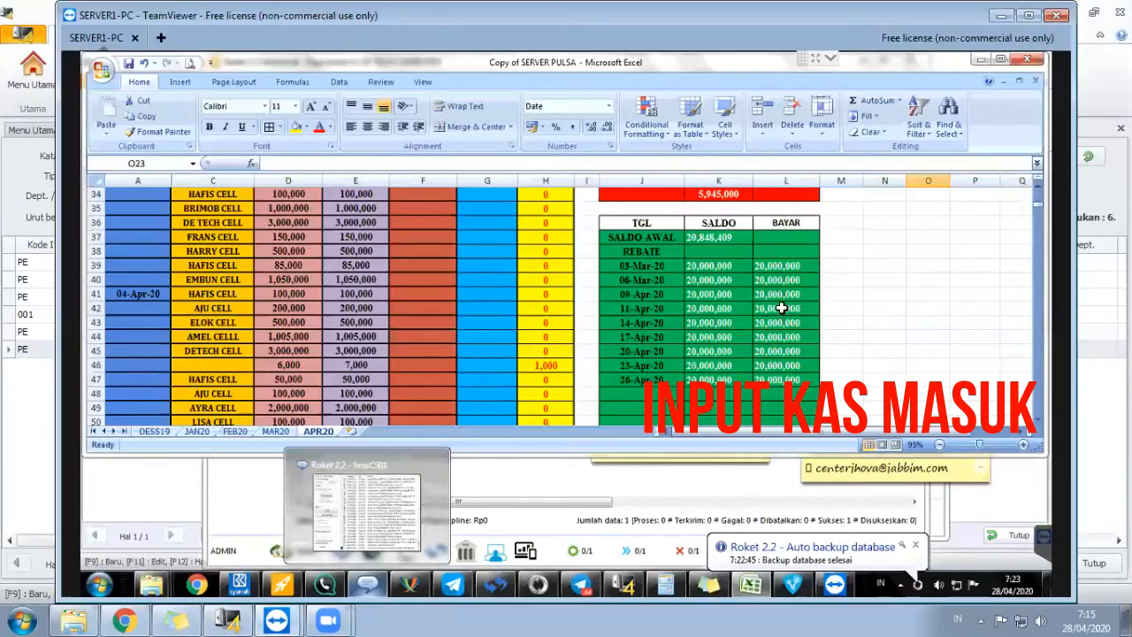
click(926, 324)
scroll(916, 328, up, 10)
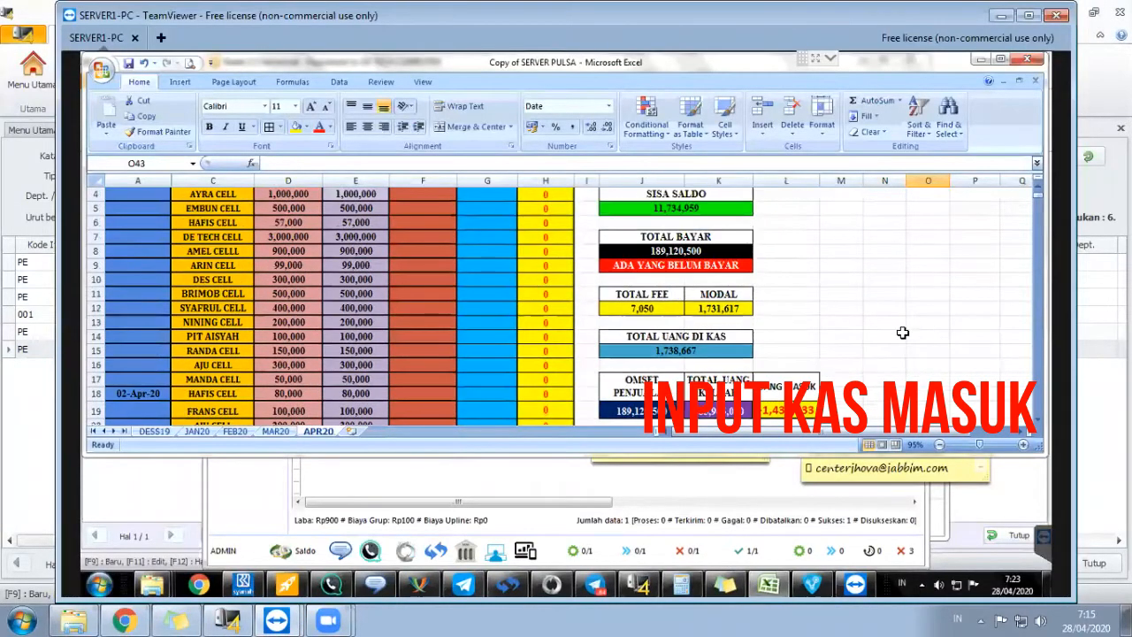
click(703, 350)
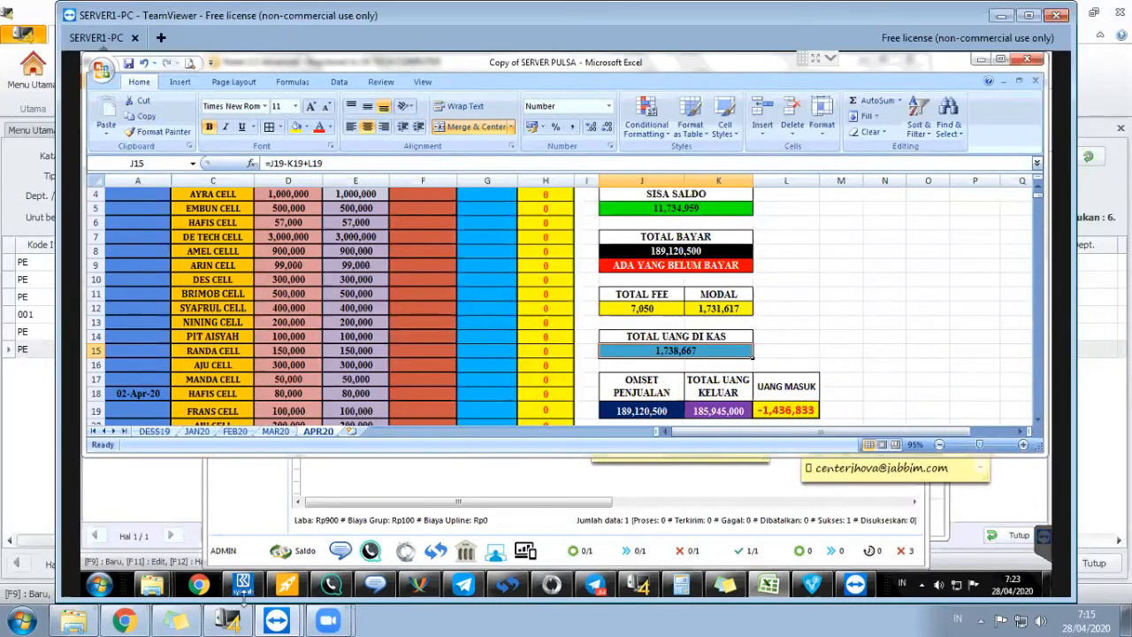
Step: Switch back to iPos and start a new Kas Masuk transaction with the description KAS MASUK
click(226, 620)
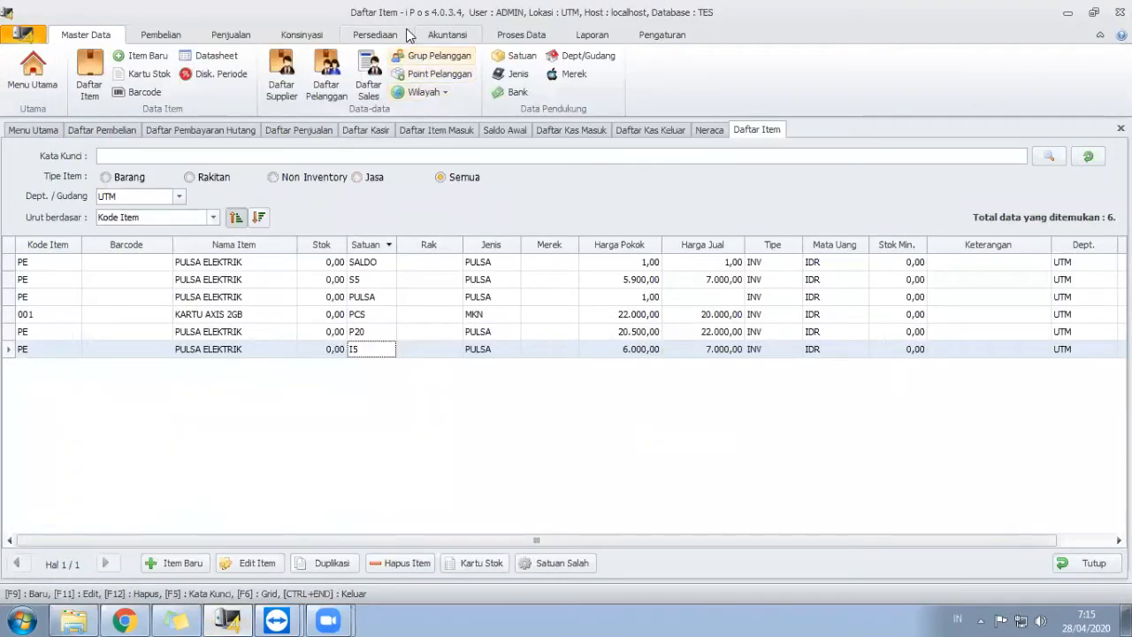
click(444, 35)
click(104, 81)
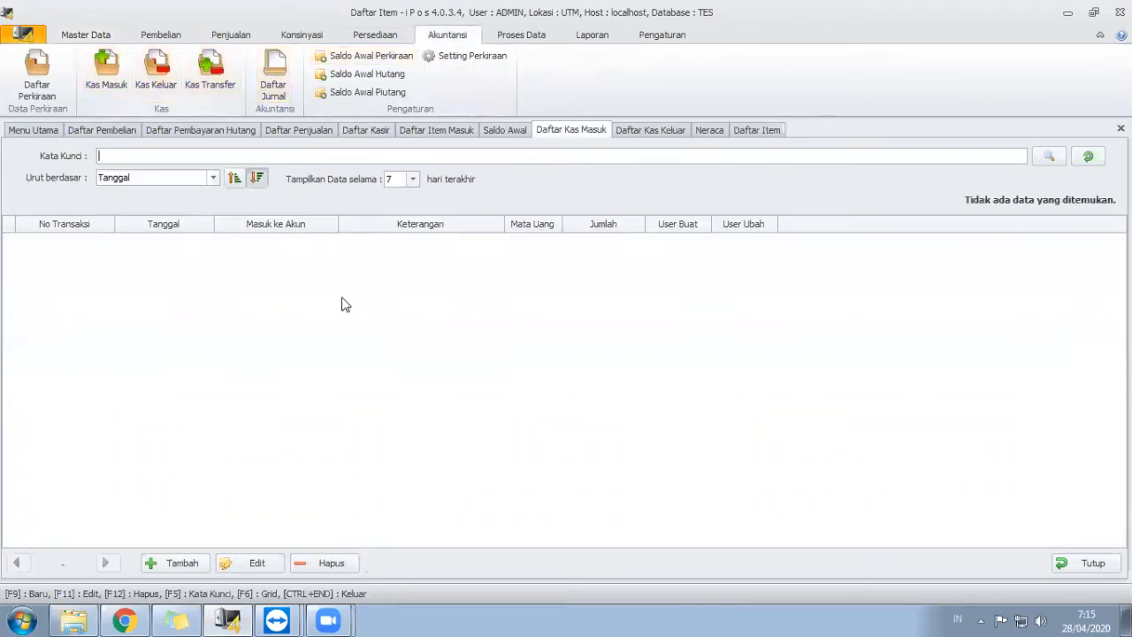
click(181, 564)
click(138, 214)
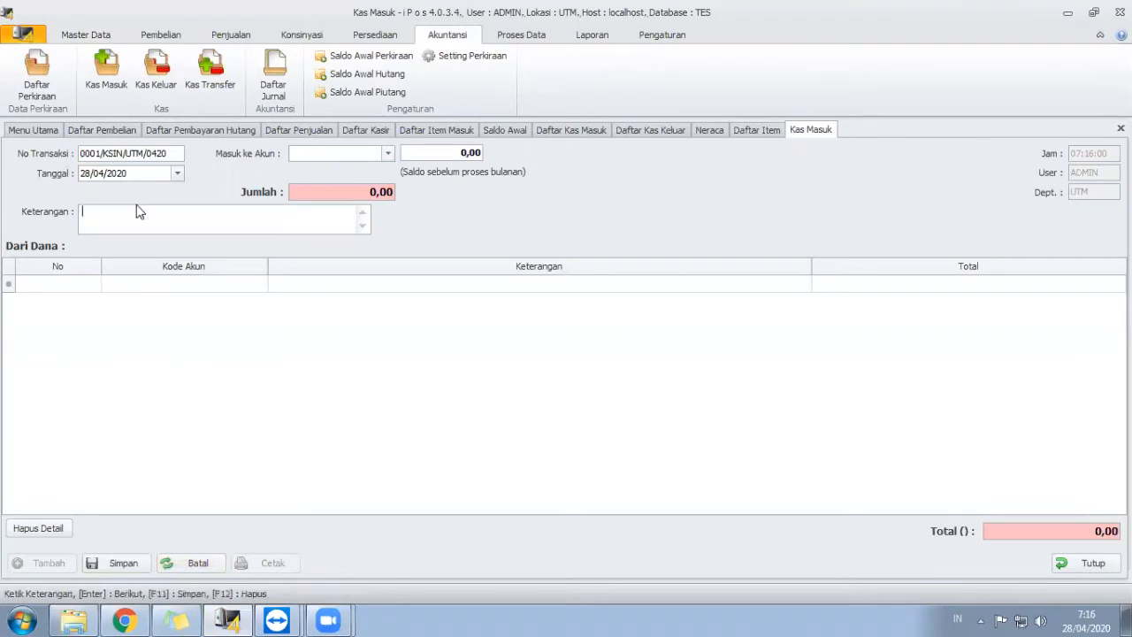
text(KAS MASUK)
Step: Add account 7-3000 PENDAPTAN LAIN as the fund source in the first detail row
click(206, 284)
click(260, 285)
drag(275, 313, 278, 390)
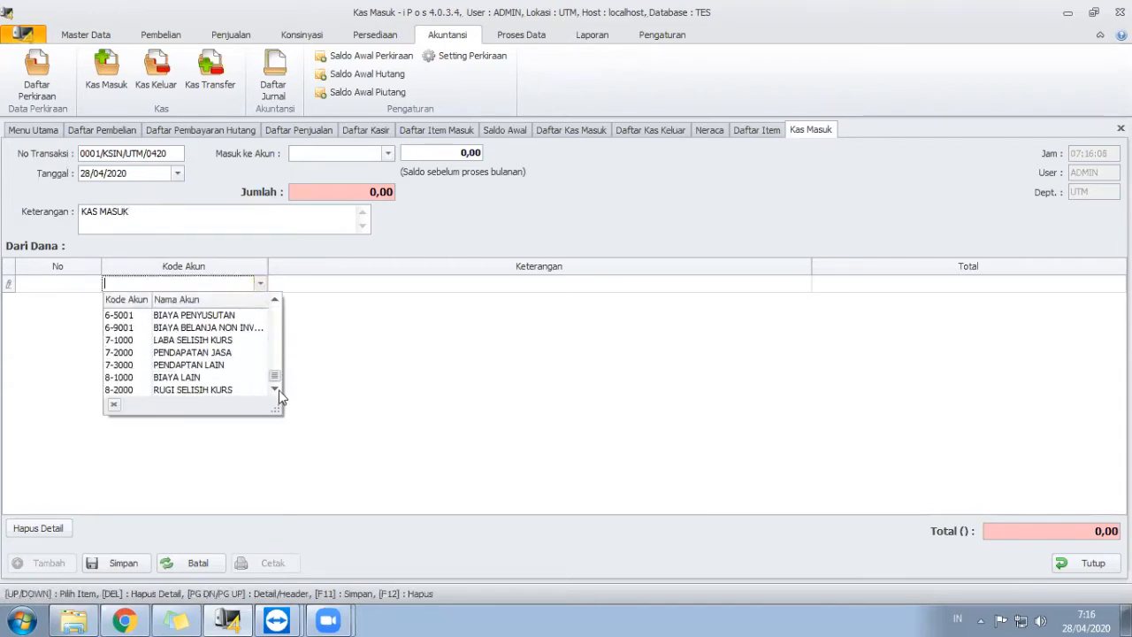
click(238, 364)
key(Return)
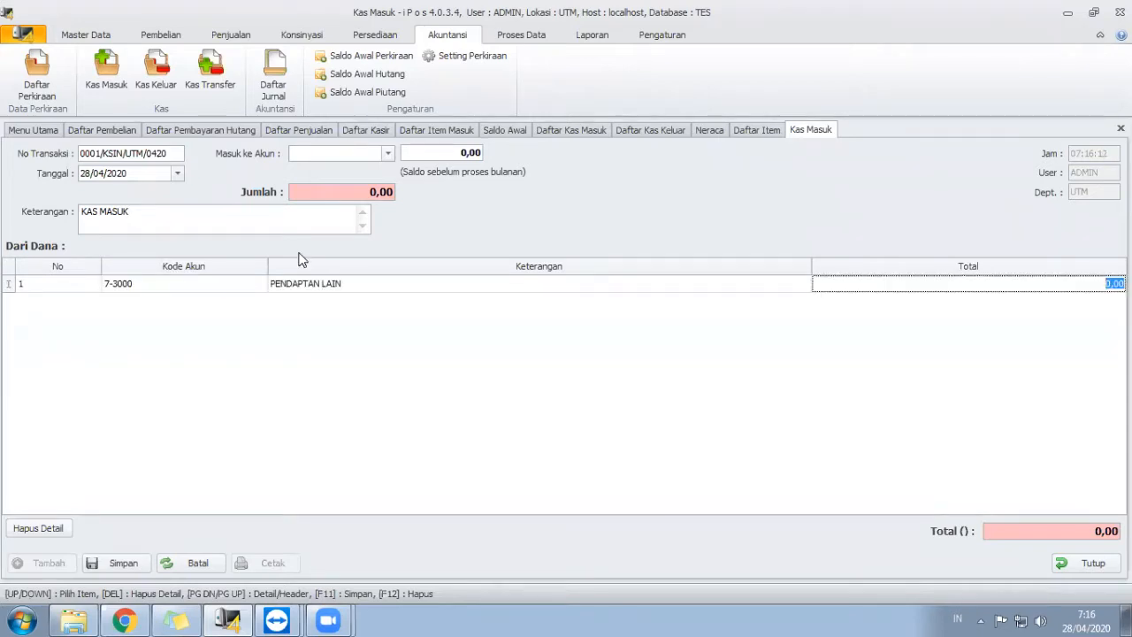
Step: Recheck the cash total in the remote workbook and enter 1.738.667 as the PENDAPTAN LAIN row's total
mouse_move(266, 620)
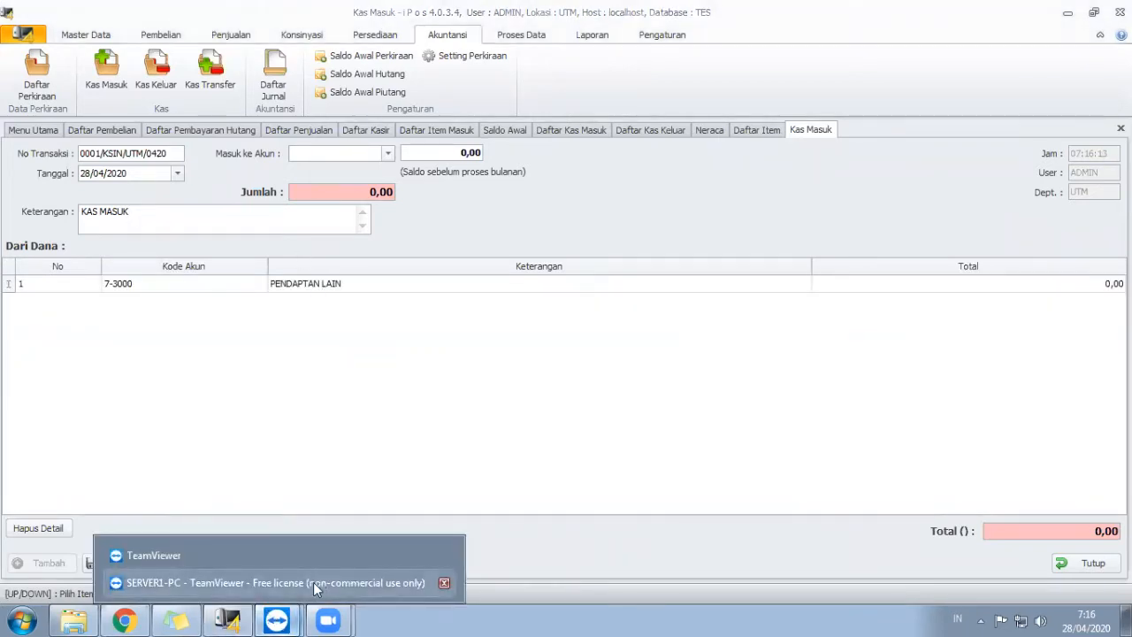
click(292, 585)
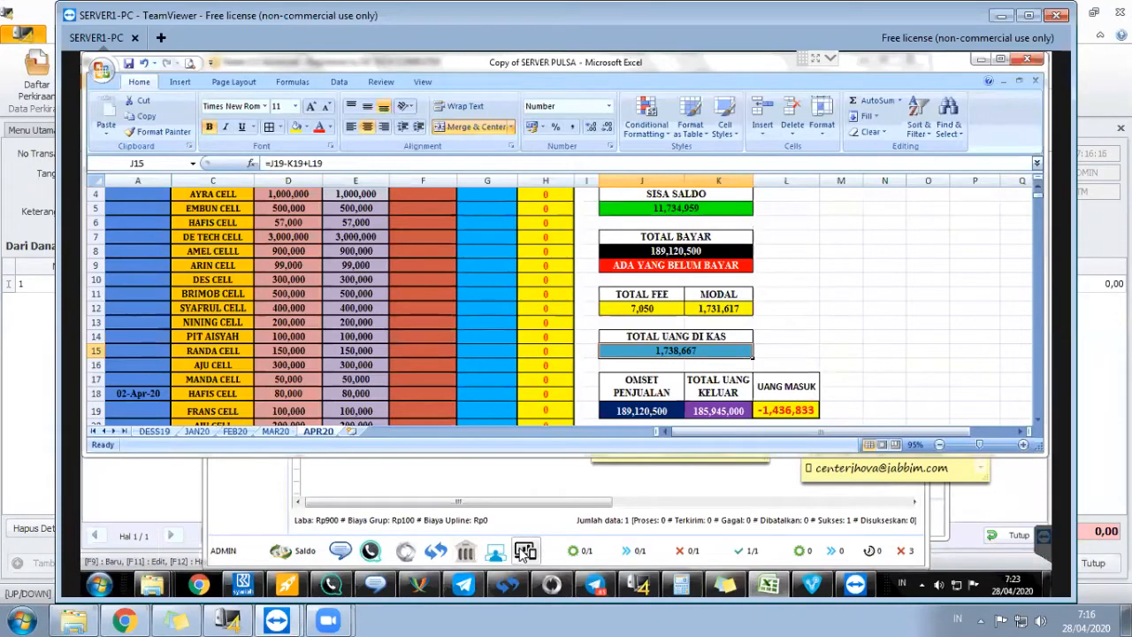
click(228, 619)
text(1.73)
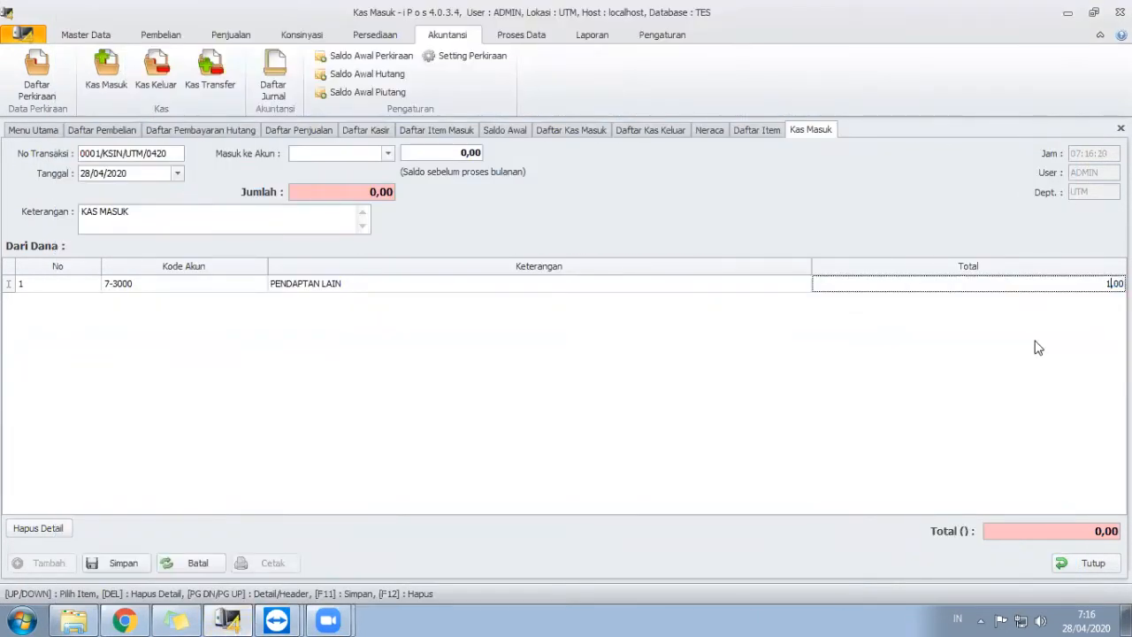
text(8.667)
key(Return)
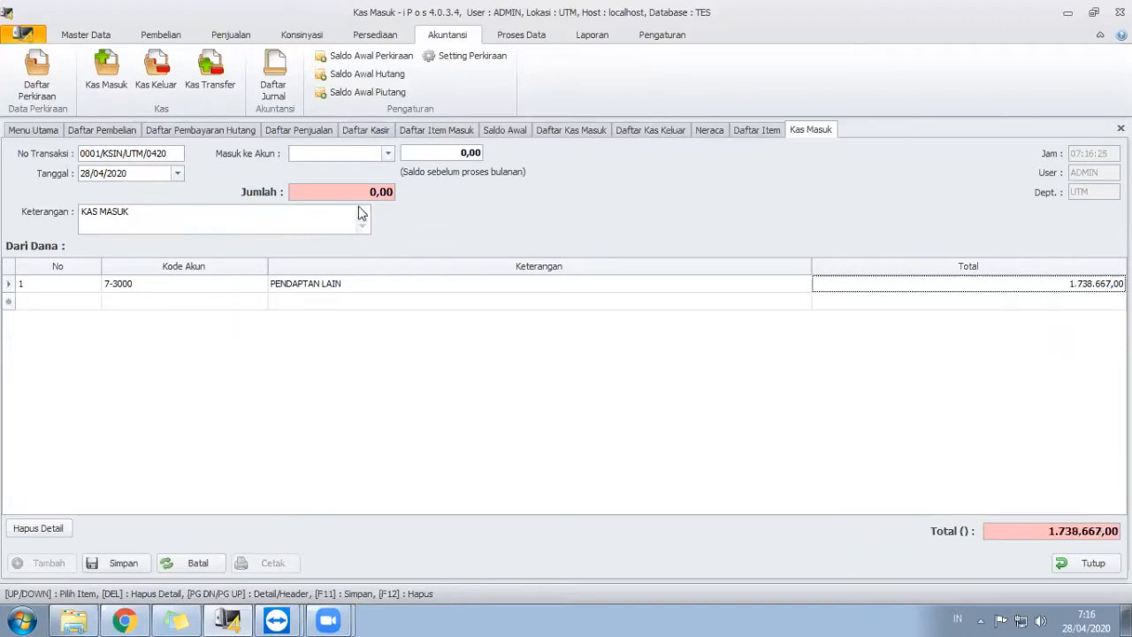
Step: Set the transaction's Jumlah to 1.738.667 and choose KAS KECIL as the receiving account
click(356, 191)
double_click(352, 191)
text(1.738.66)
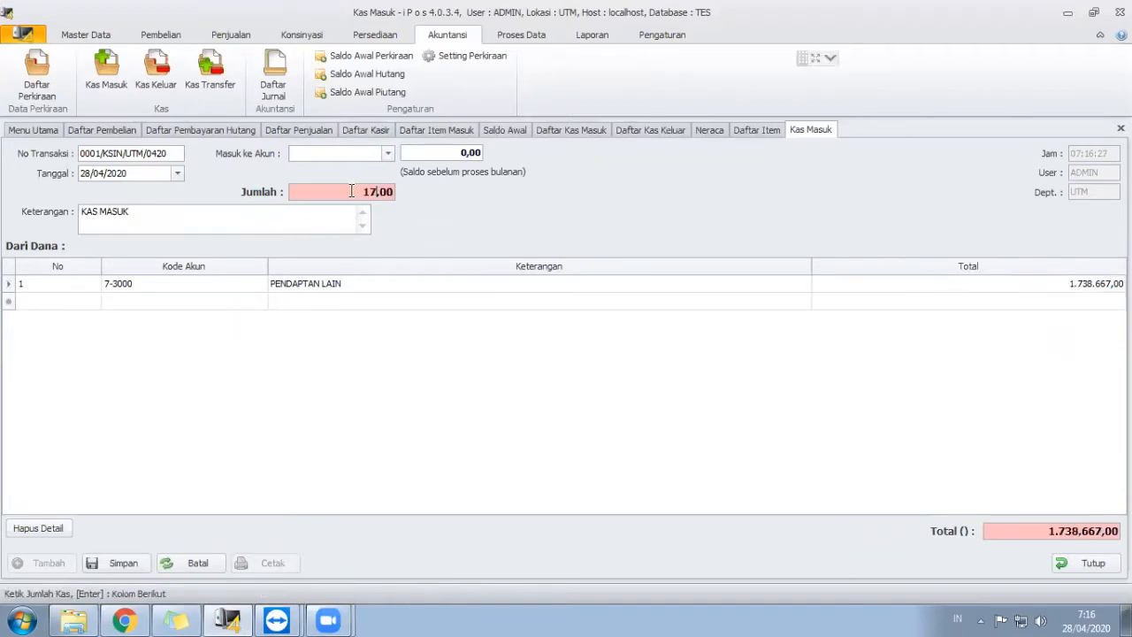
text(7)
click(381, 154)
click(397, 199)
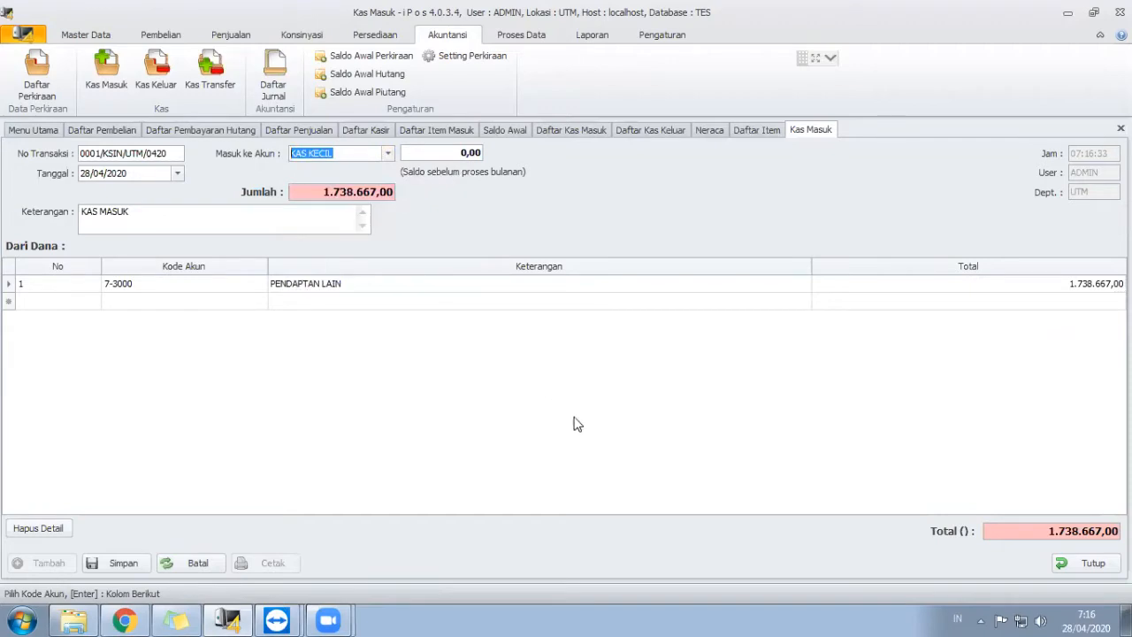
key(Return)
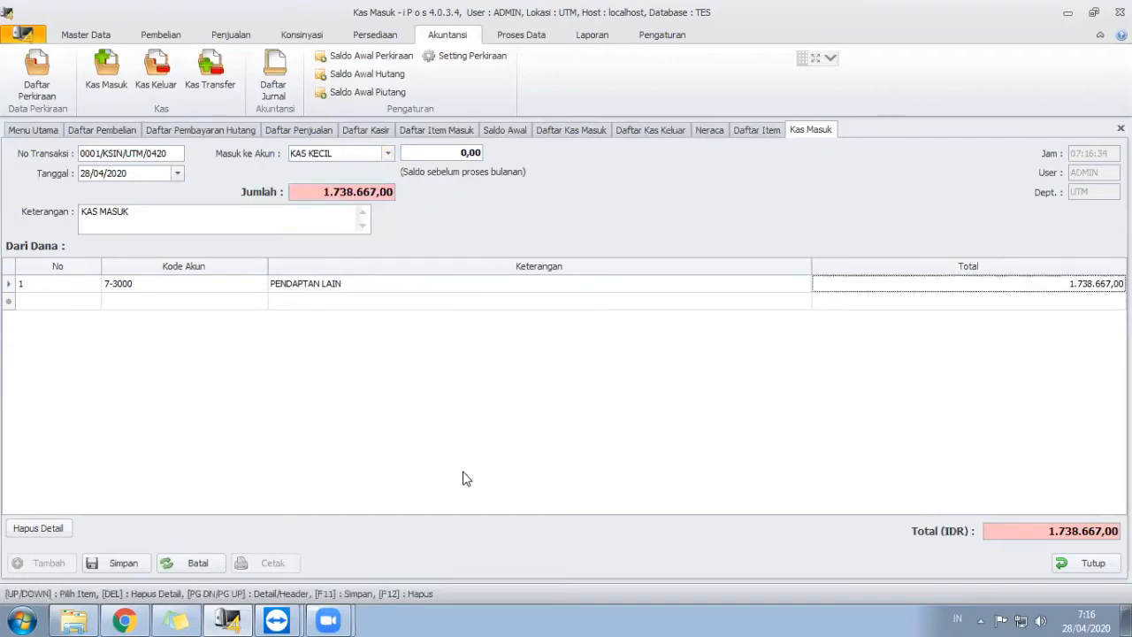
Step: Save the Kas Masuk transaction and close its form to return to the cash-in list
click(124, 563)
click(695, 366)
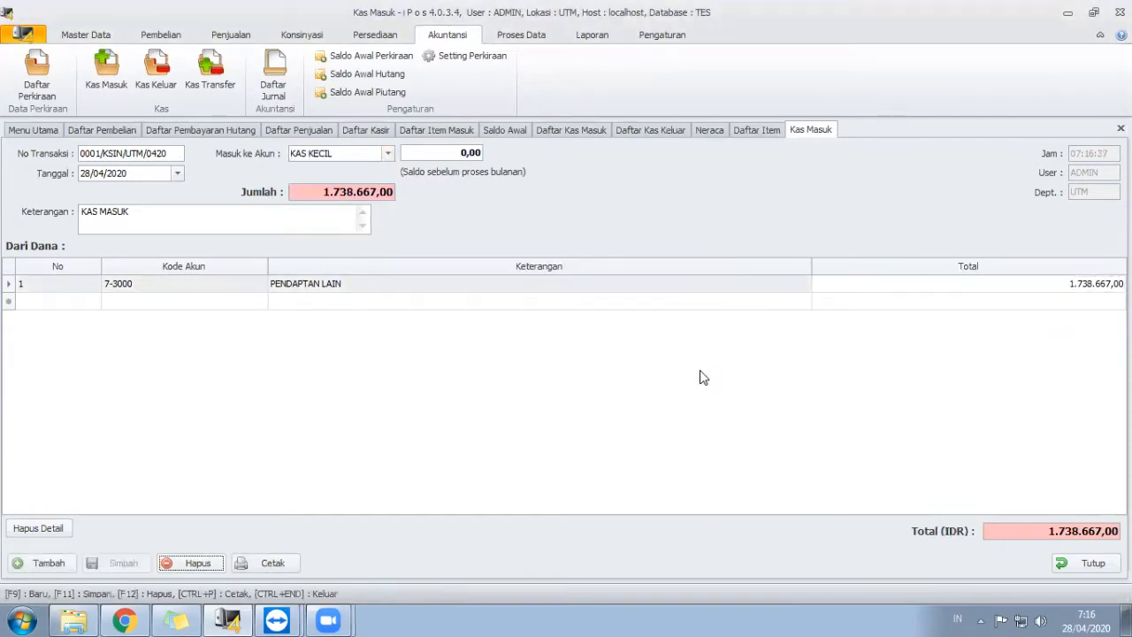
click(1093, 563)
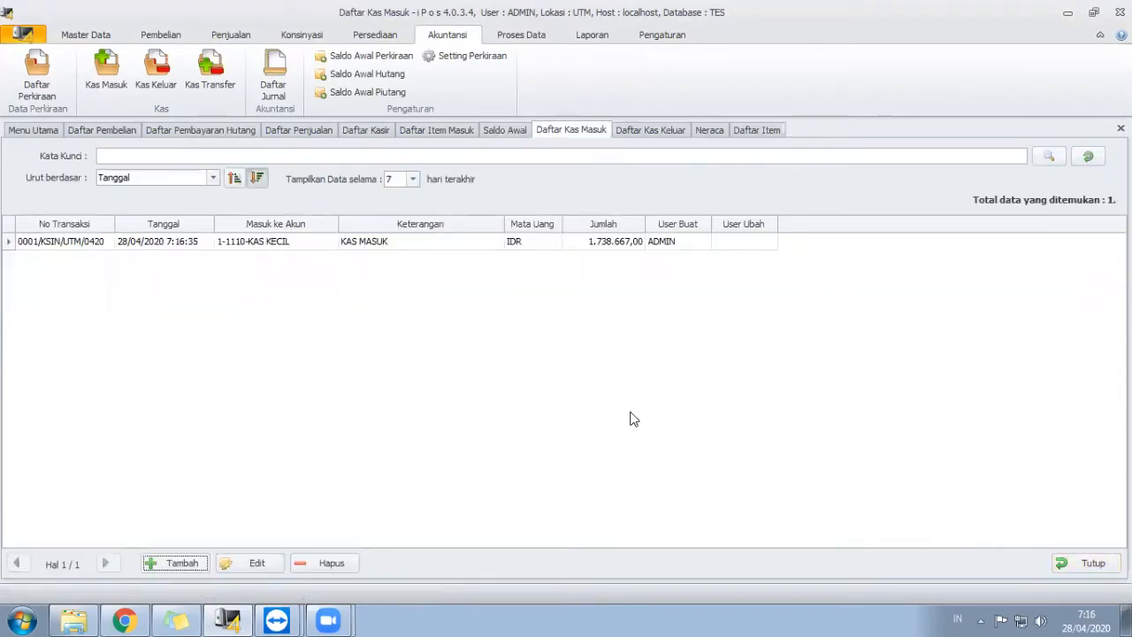
Step: Check the topic checklist in the sticky notes for the next subject and return to the Kas Masuk list
mouse_move(292, 621)
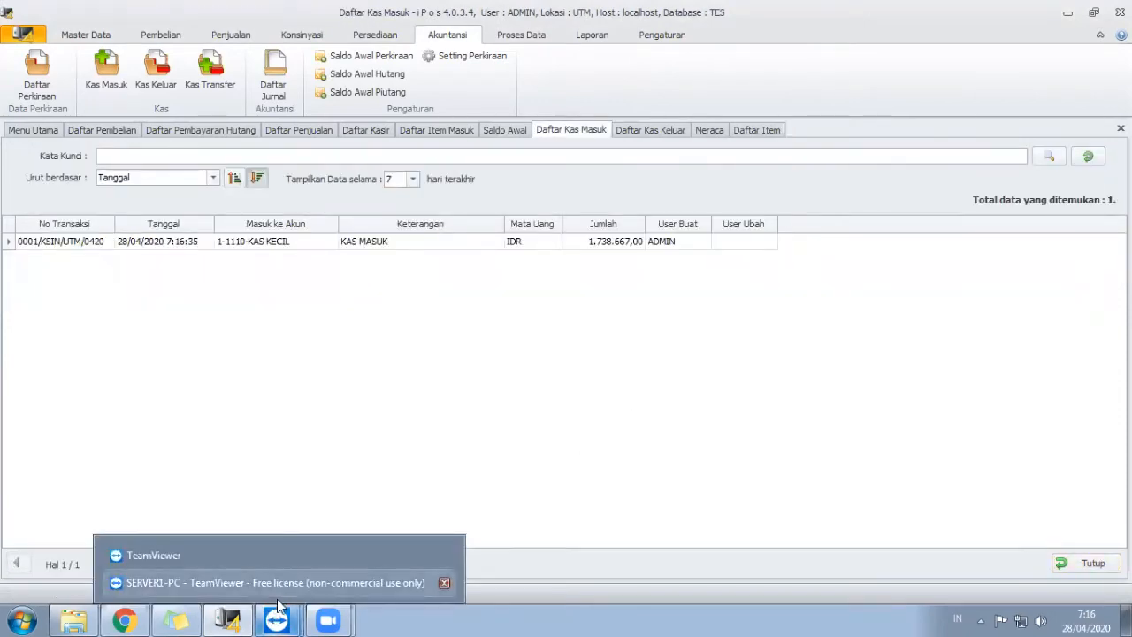
click(177, 621)
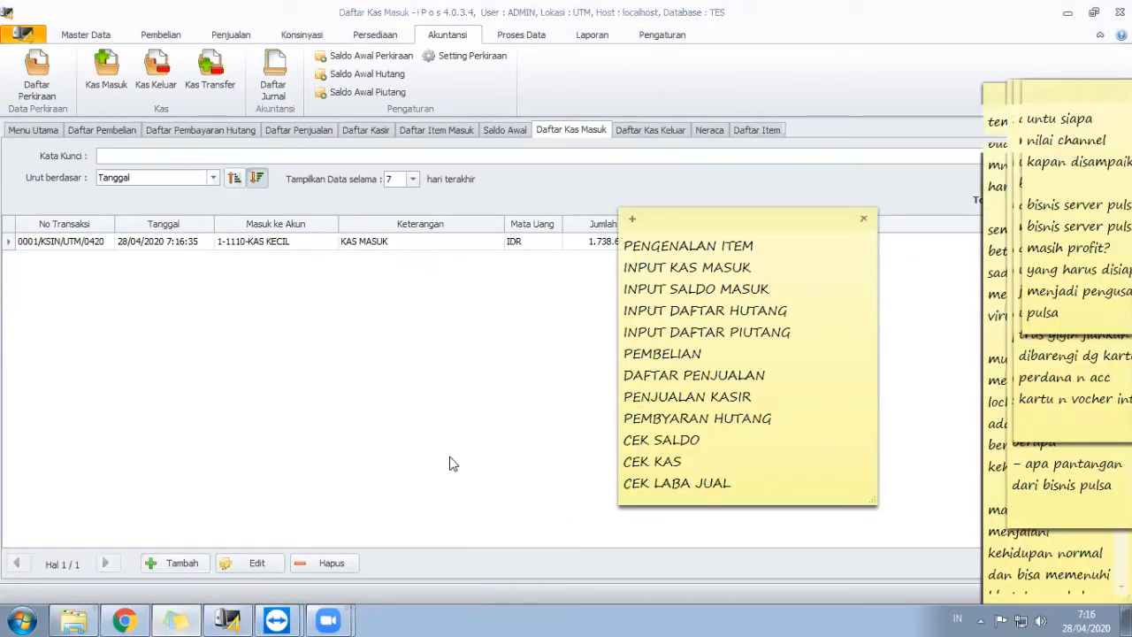
click(445, 434)
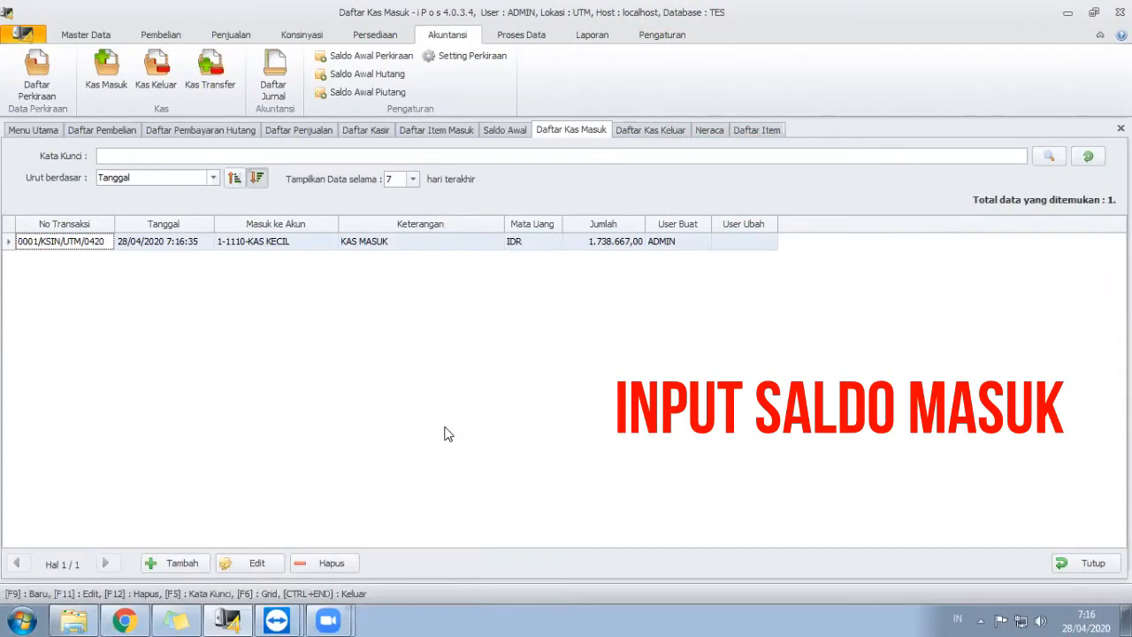
Step: Look up the SISA SALDO figure in the remote SERVER PULSA workbook, then return to the local iPos window
click(277, 620)
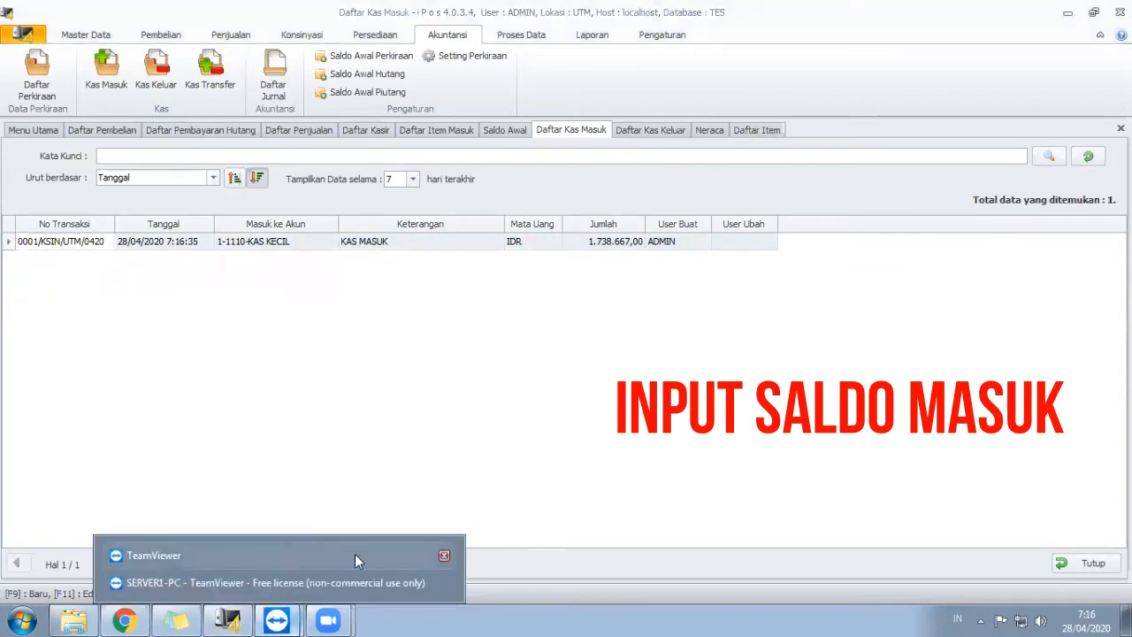
click(296, 581)
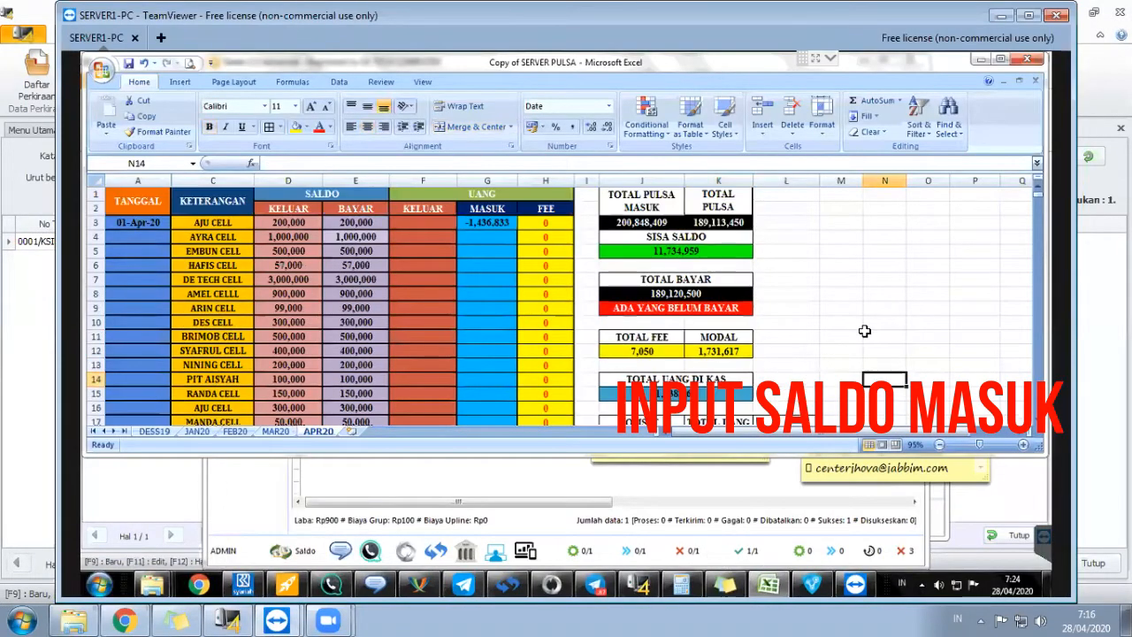
click(653, 256)
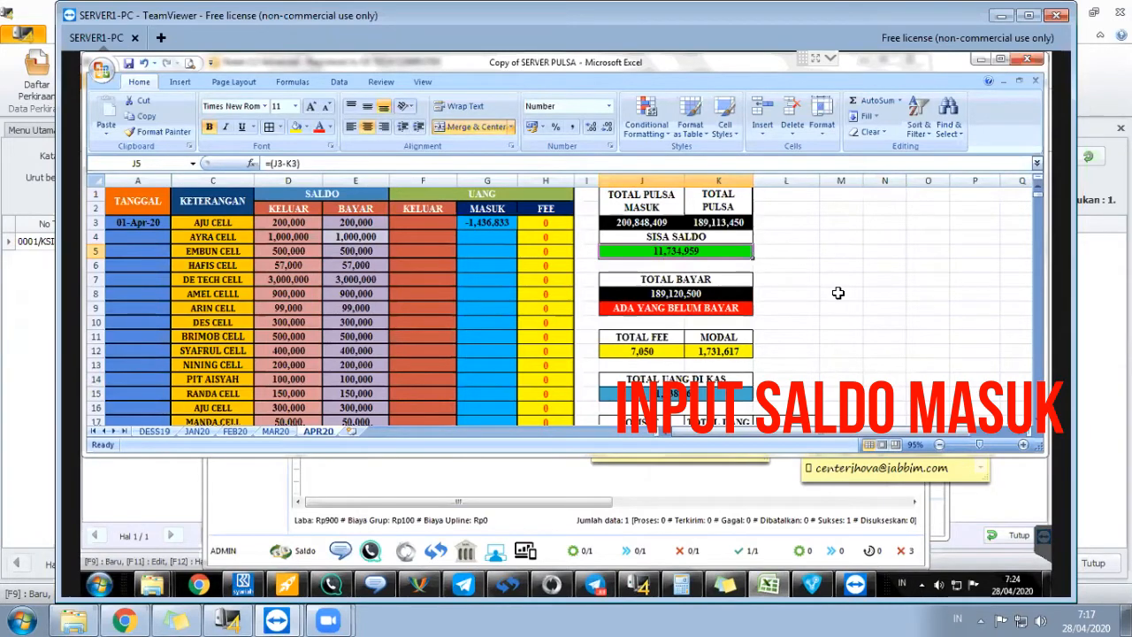
click(150, 491)
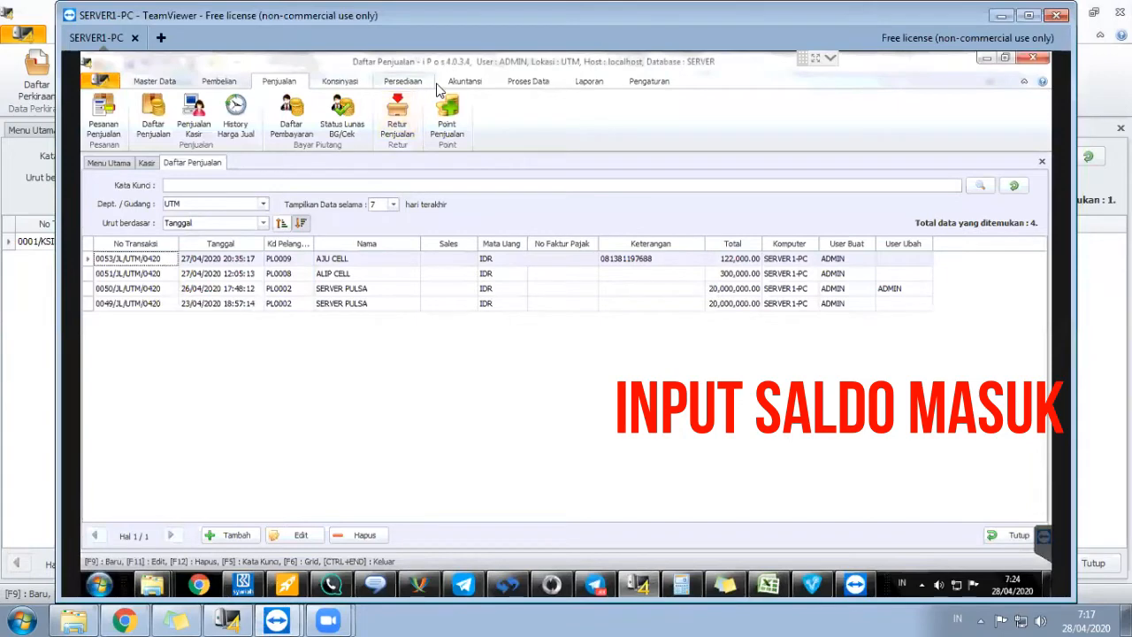
click(217, 619)
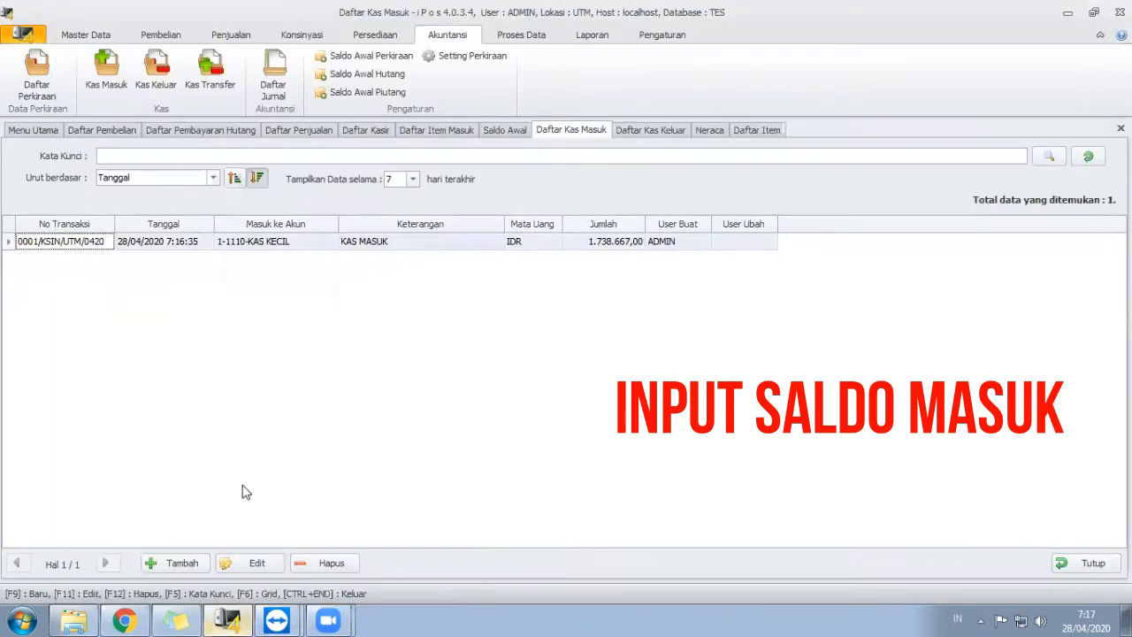
Step: Start a new Item Masuk transaction from the incoming item list
click(375, 34)
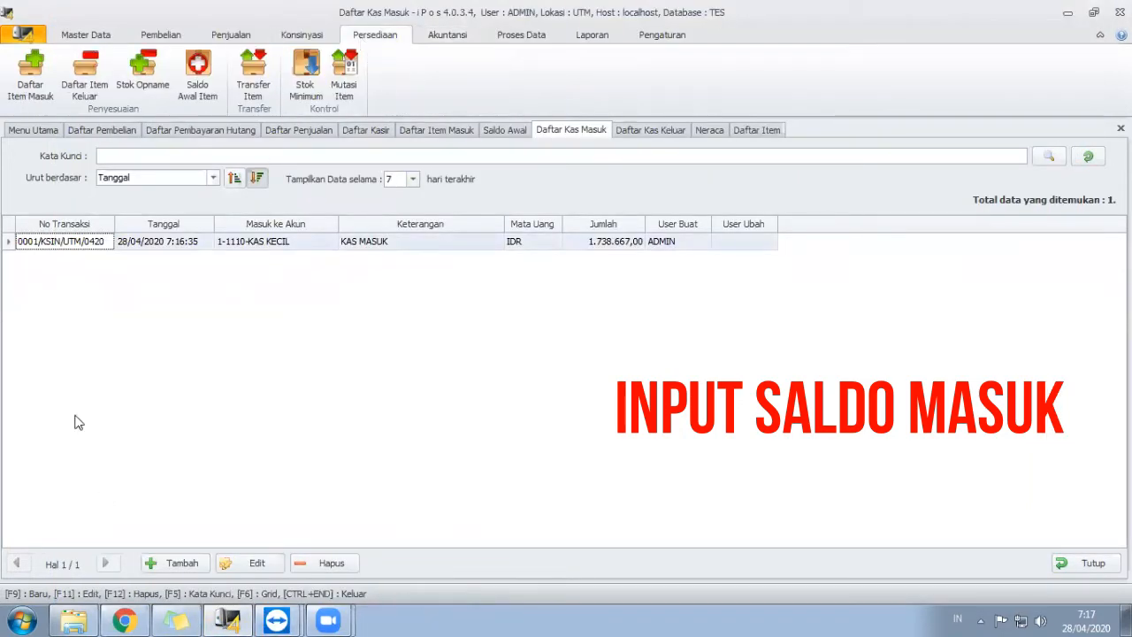
click(30, 76)
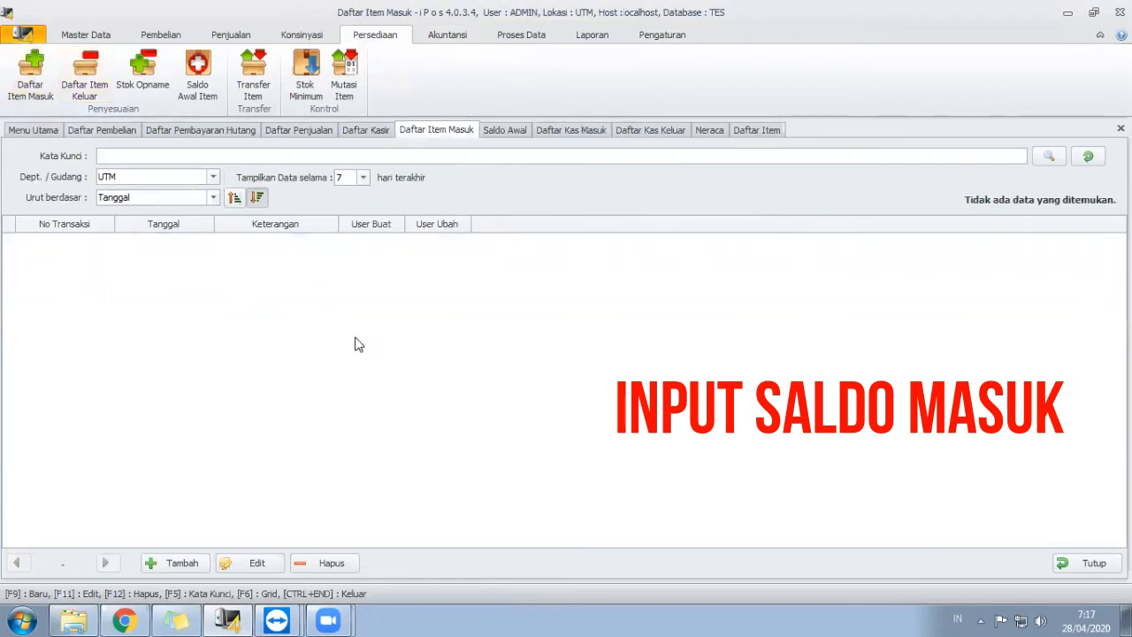
click(175, 564)
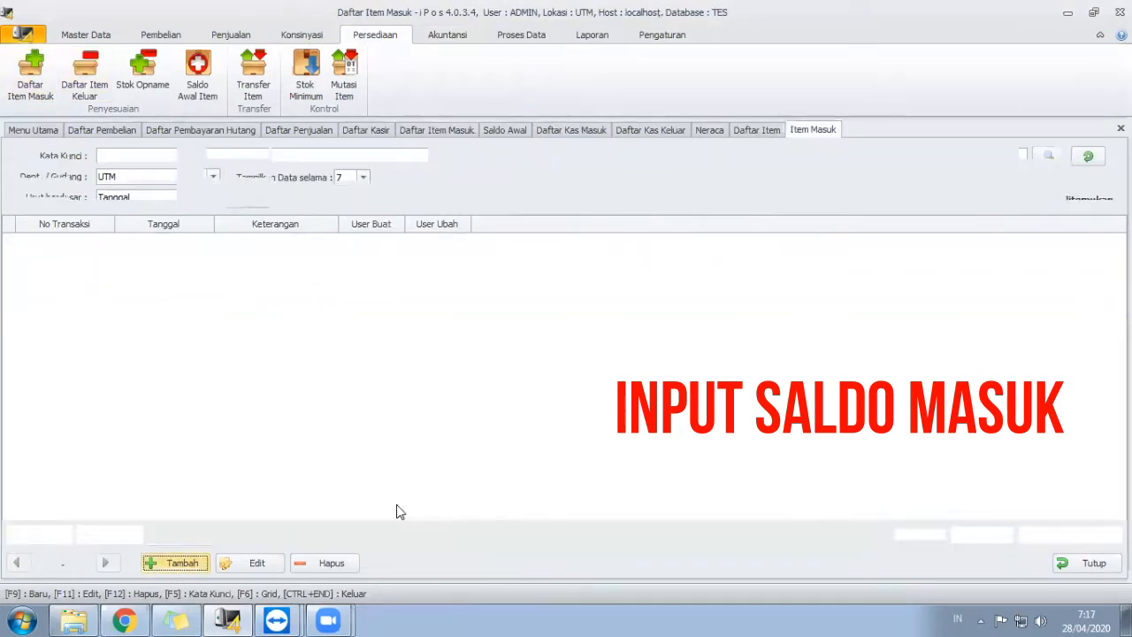
Step: Add item PE, PULSA ELEKTRIK, with the unit PULSA to the transaction's first detail row
click(175, 236)
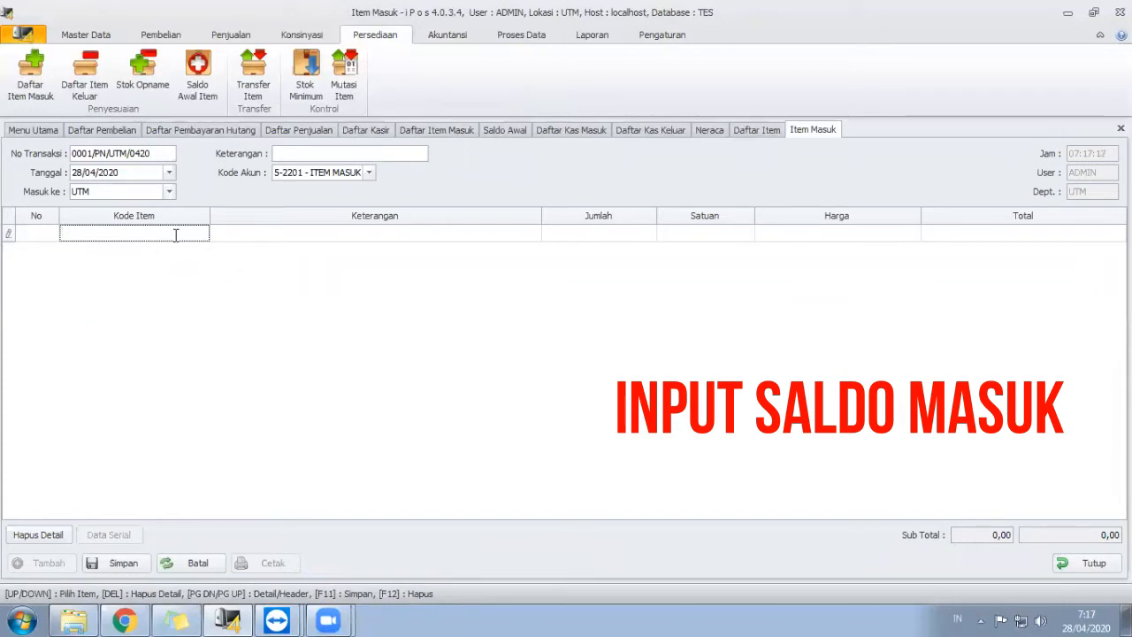
text(PE)
key(Return)
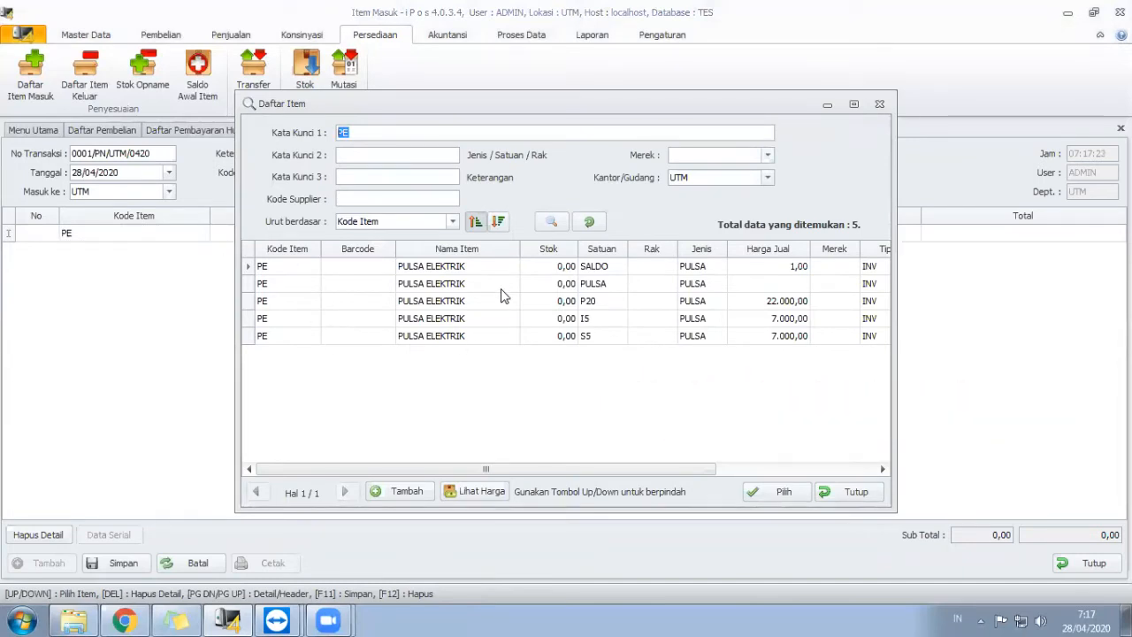
click(601, 286)
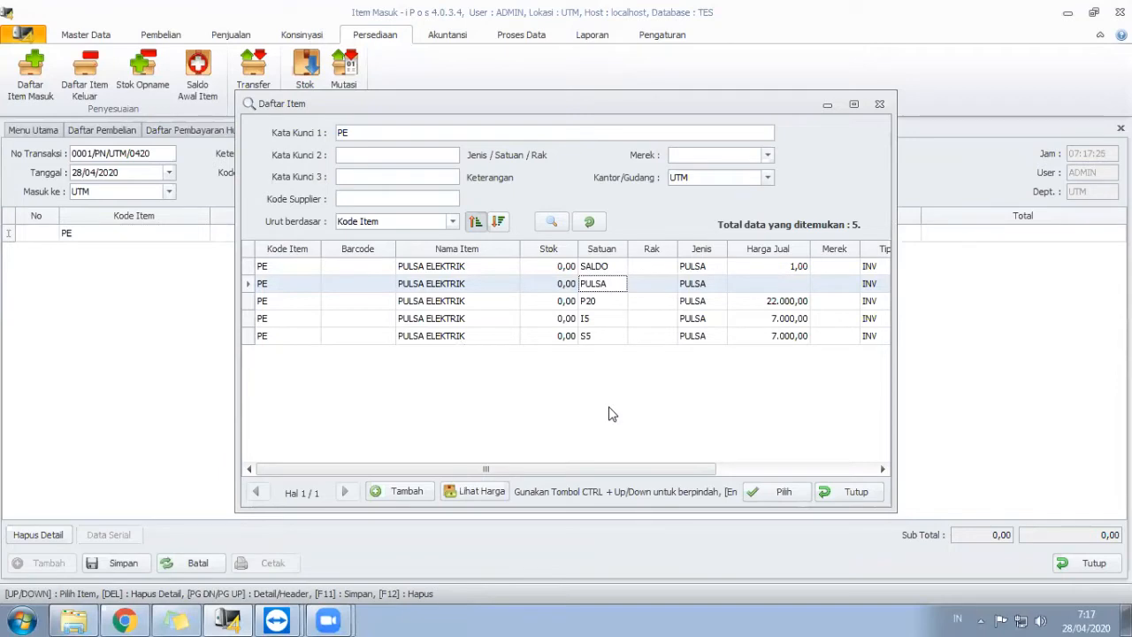
click(598, 304)
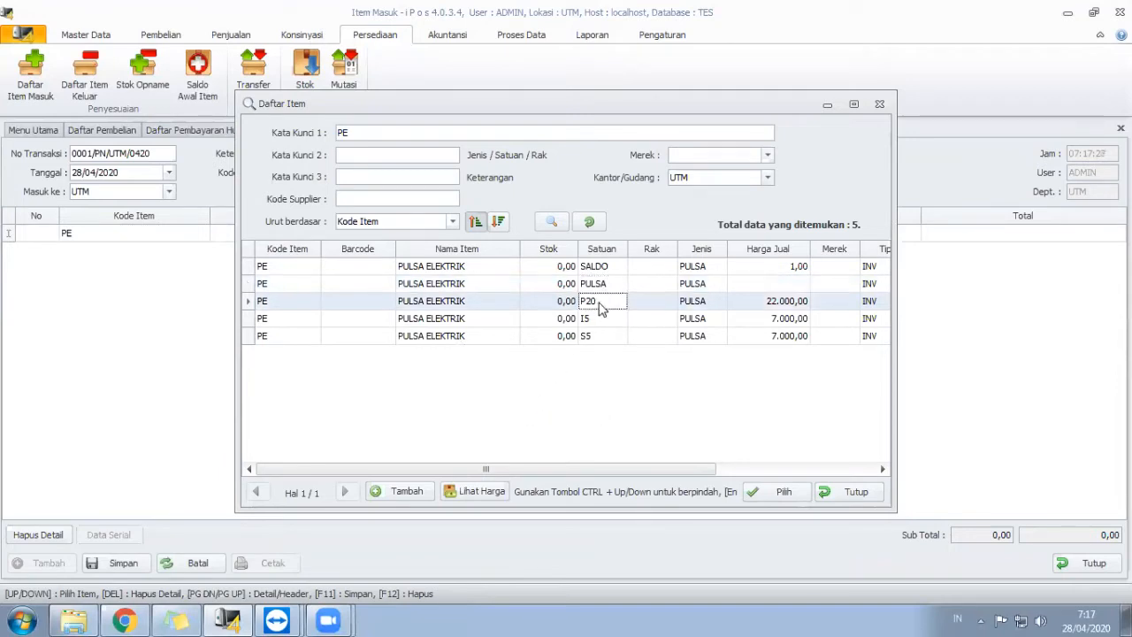
click(599, 284)
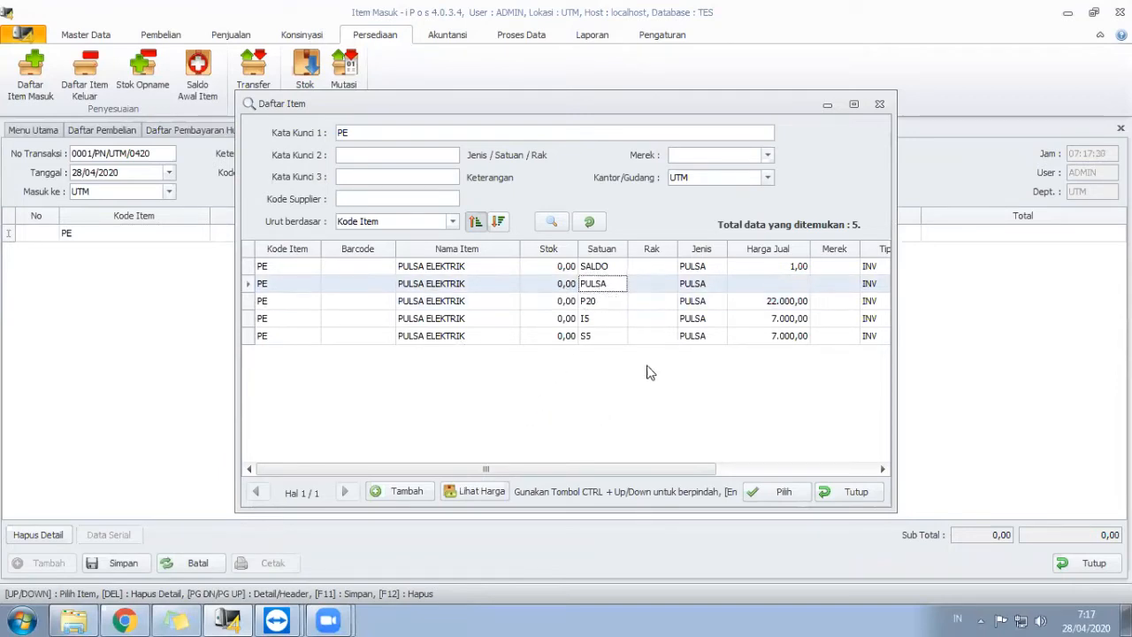
click(784, 495)
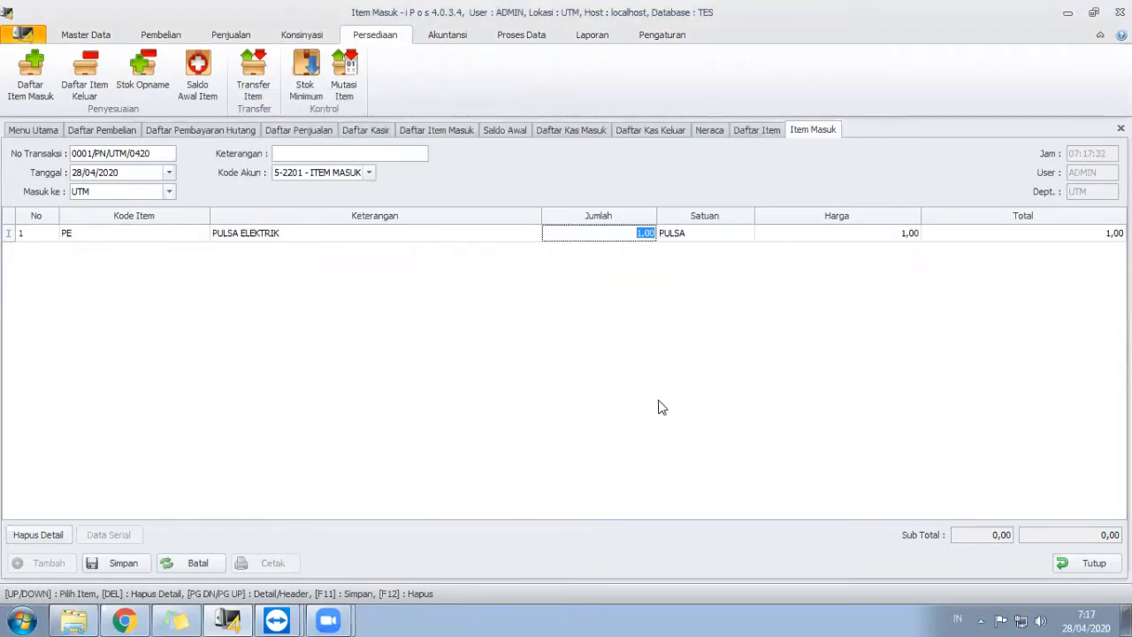
Step: Recheck SISA SALDO in the remote workbook and set the PULSA ELEKTRIK row's Jumlah to 11.734.959
mouse_move(276, 619)
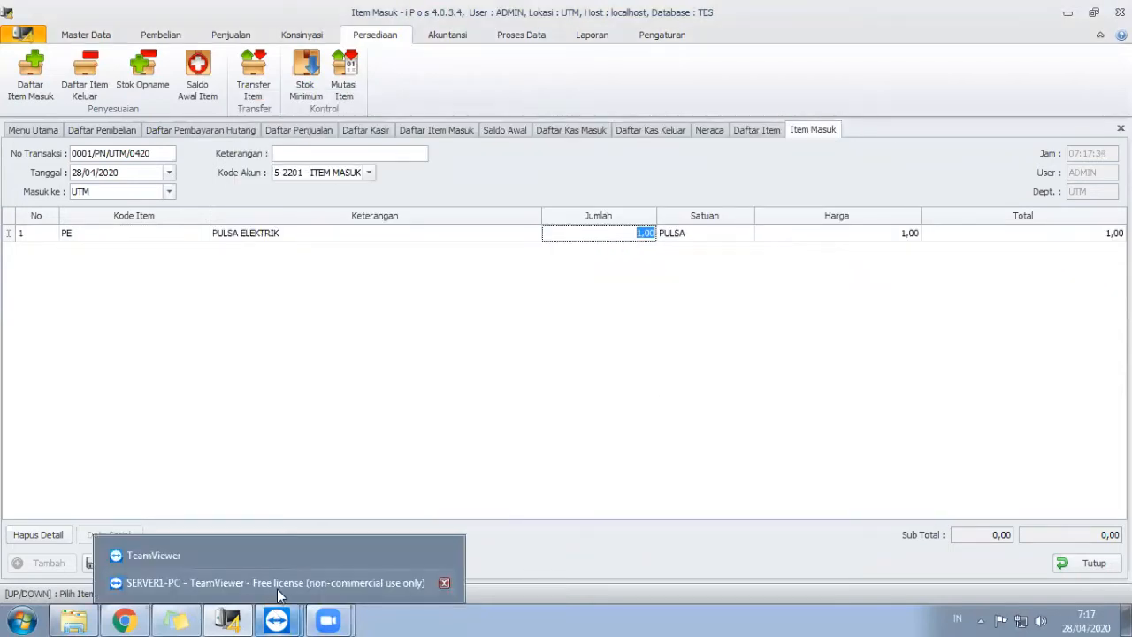
click(277, 583)
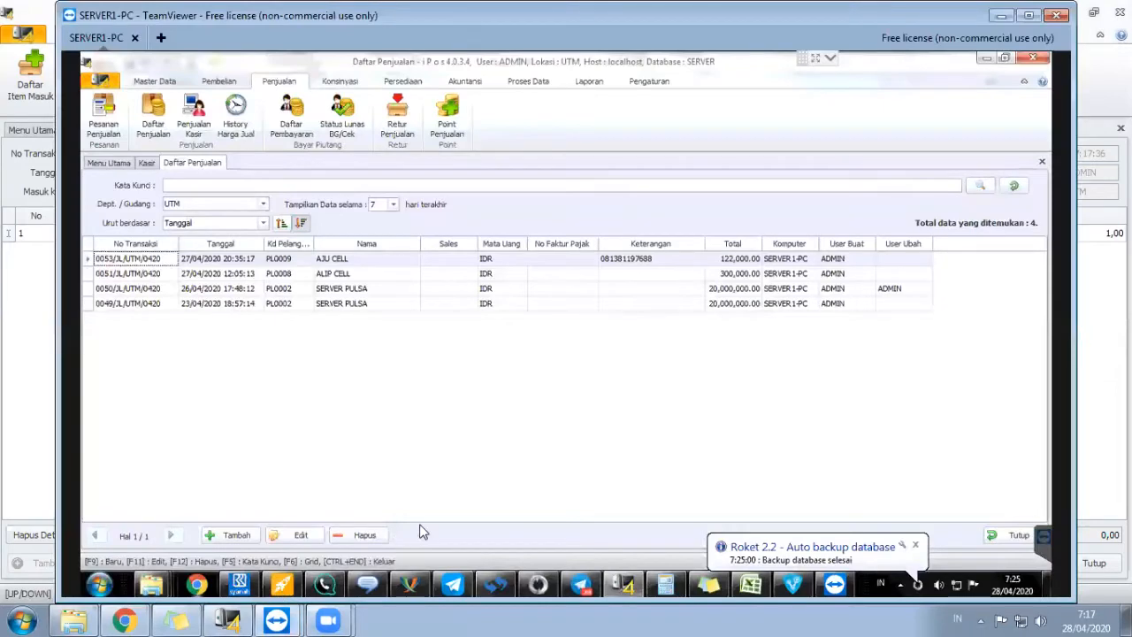
click(747, 572)
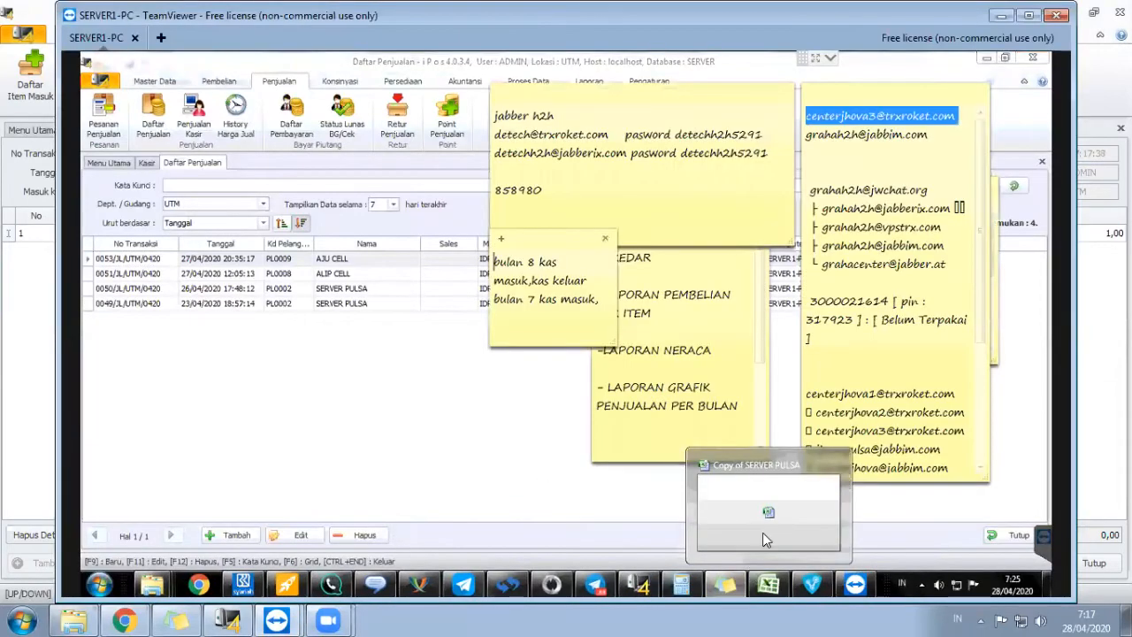
click(769, 584)
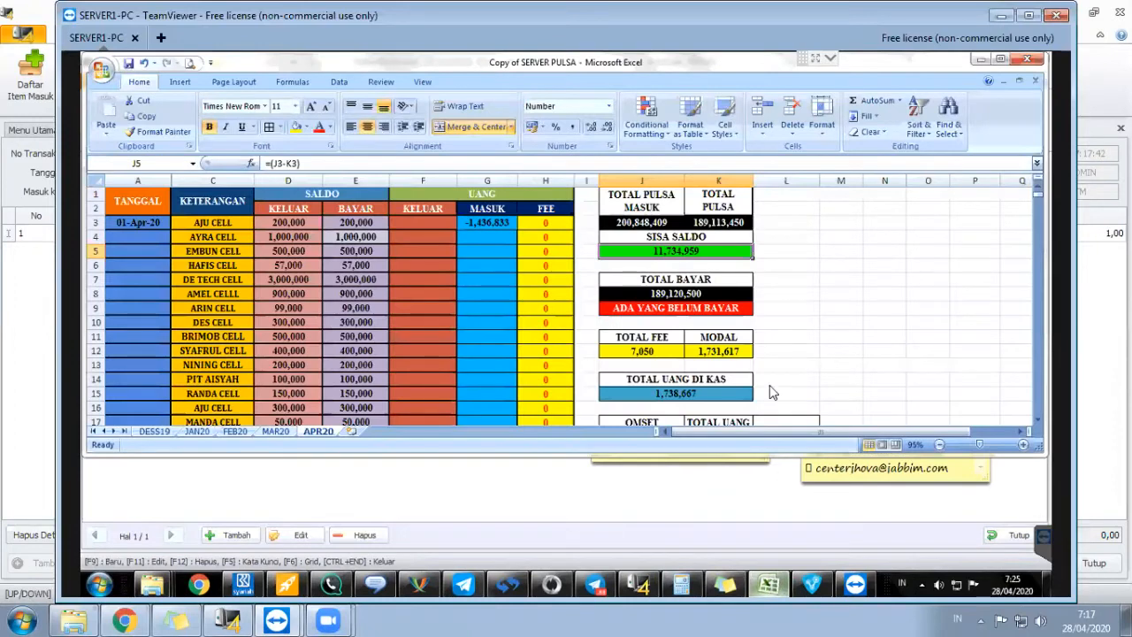
click(7, 328)
click(622, 230)
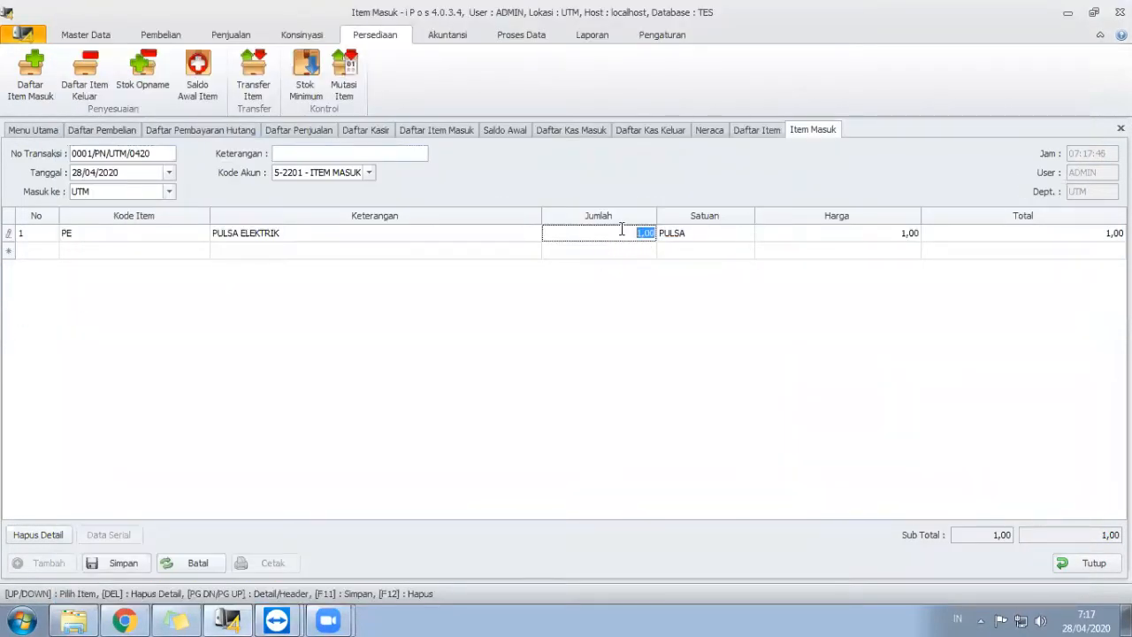
text(11.734.959)
click(681, 376)
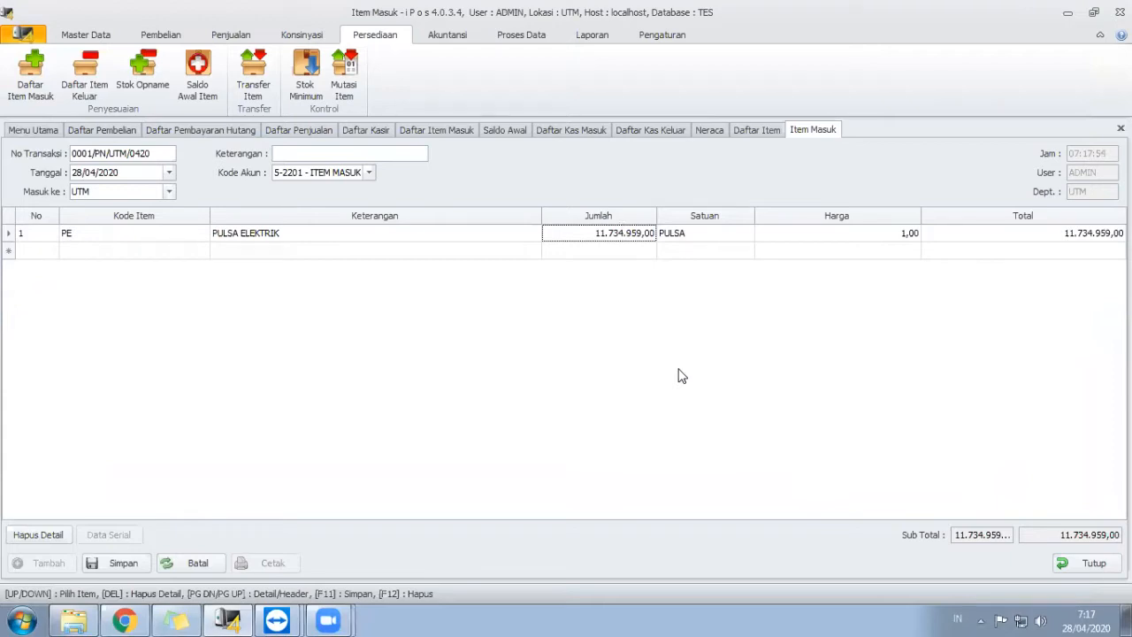
Step: Set the Item Masuk transaction's Keterangan to SALDO MASUK, save it and close the form
click(310, 152)
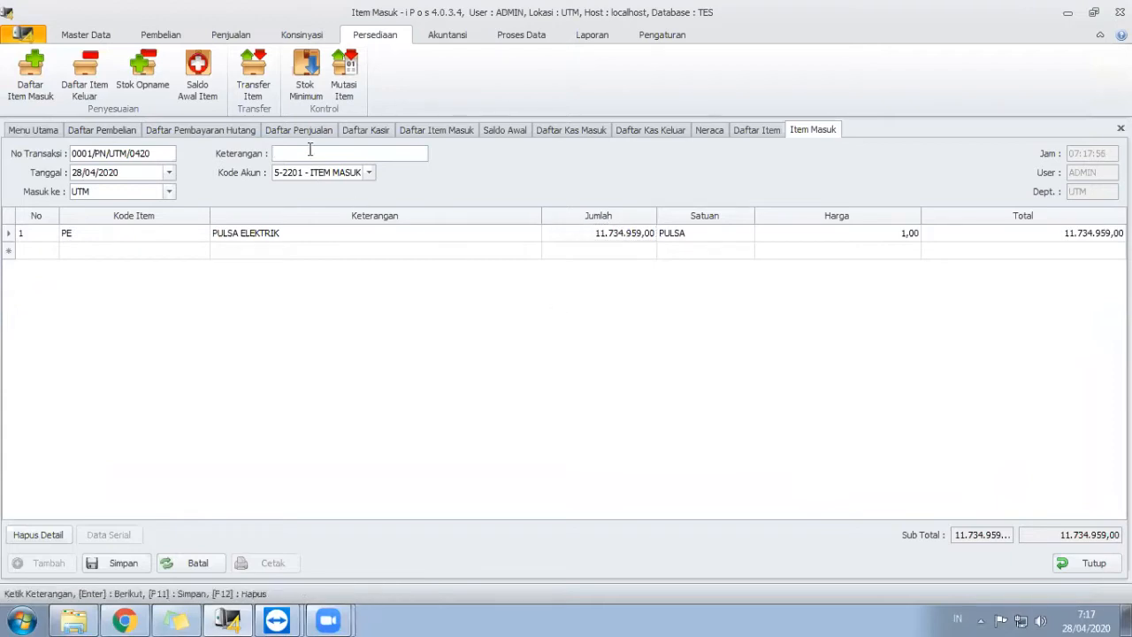
text(SALDO  MASUK)
key(Return)
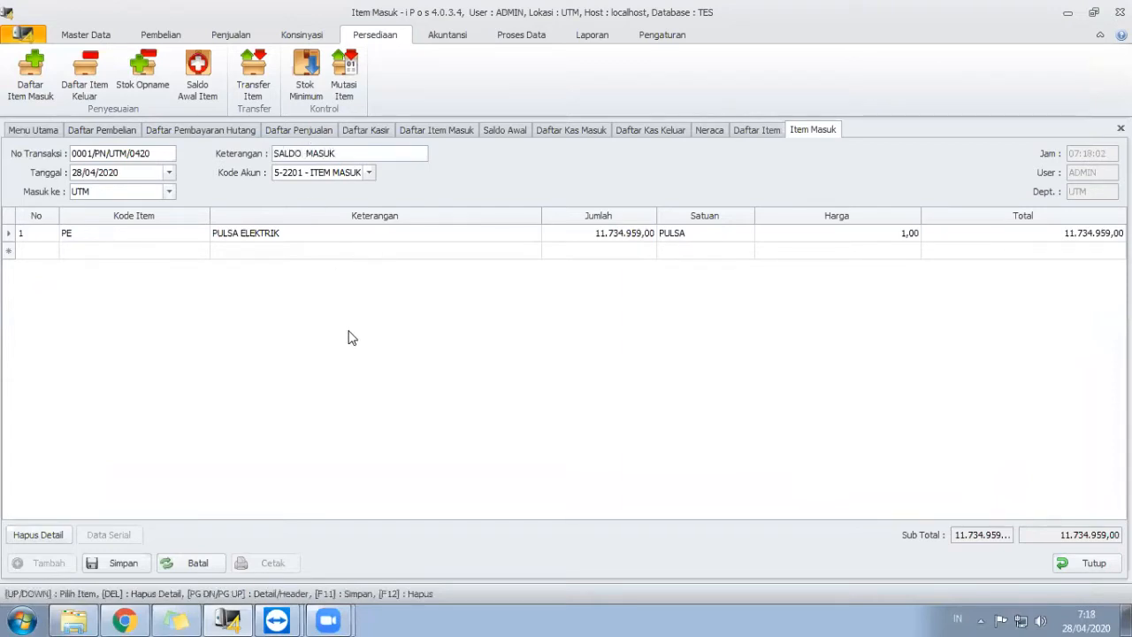
click(134, 559)
click(709, 374)
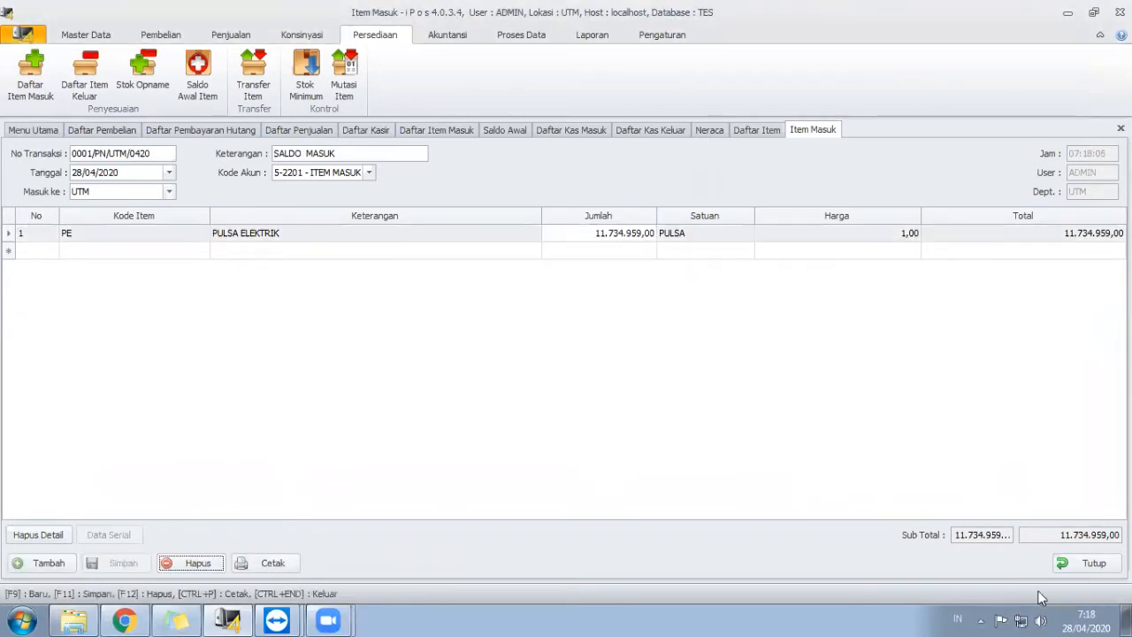
click(1090, 563)
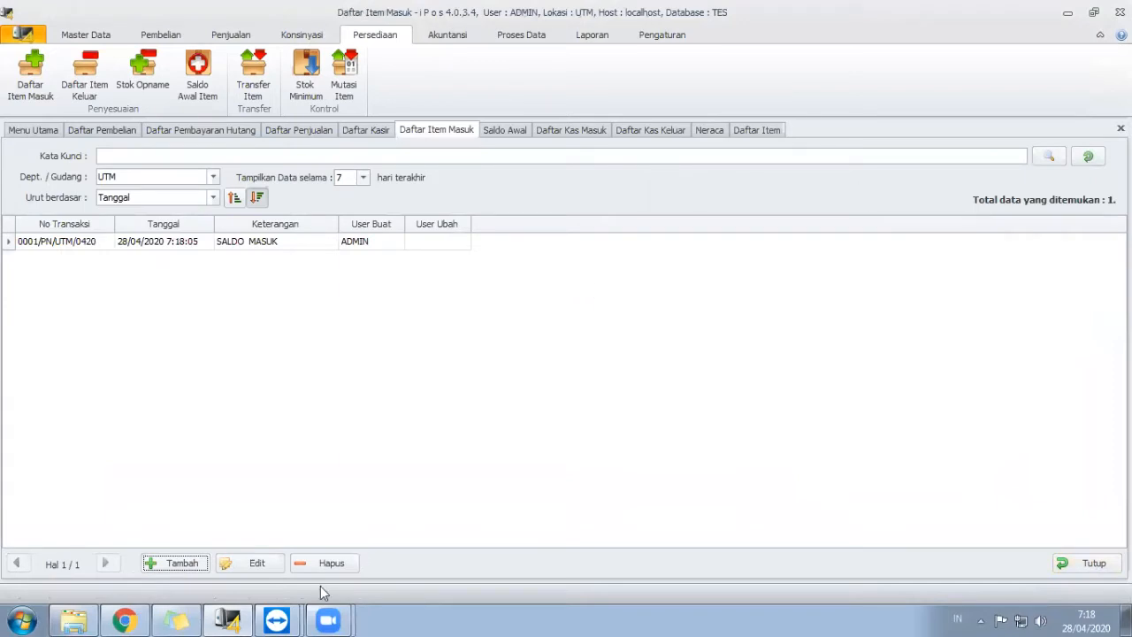
Step: Check the next topic in the sticky notes and open the Saldo Awal Hutang form
click(176, 619)
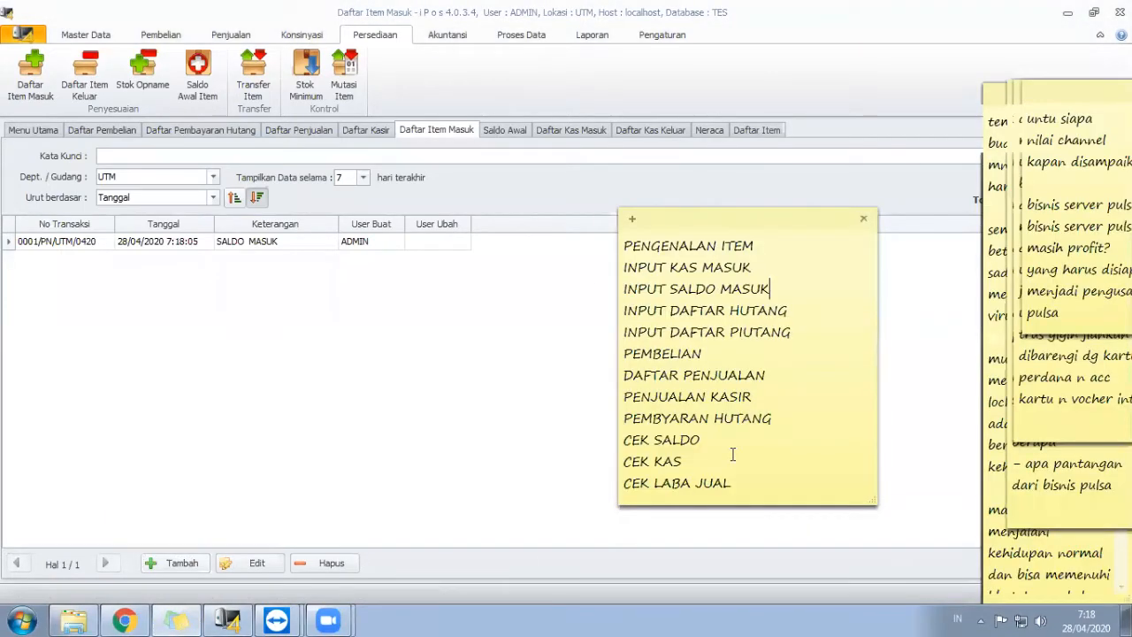
click(474, 422)
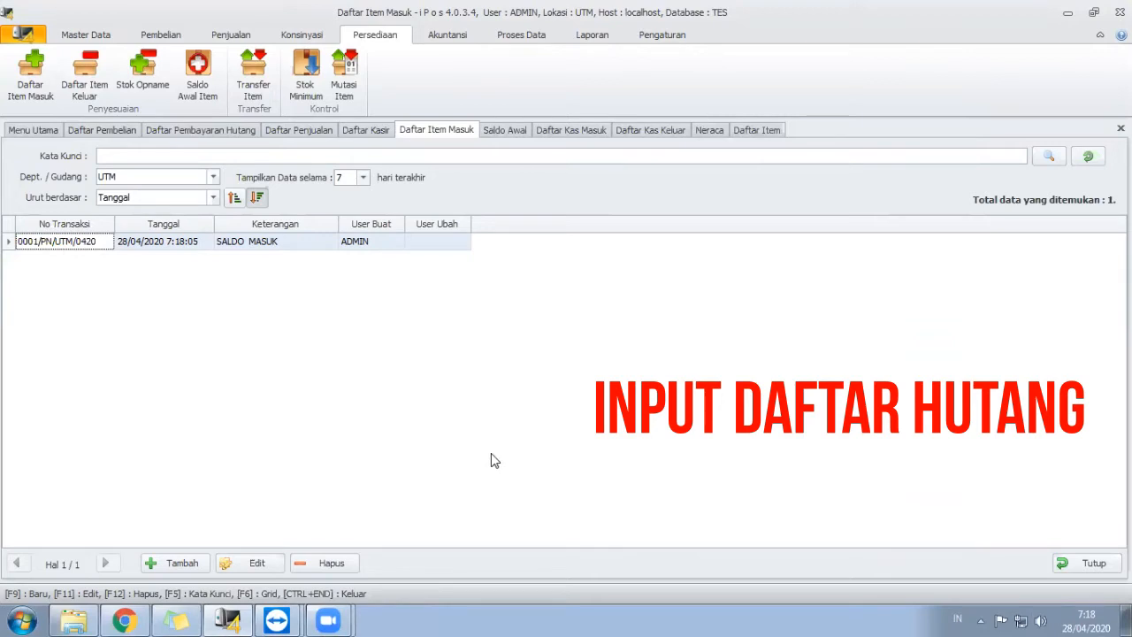
click(458, 39)
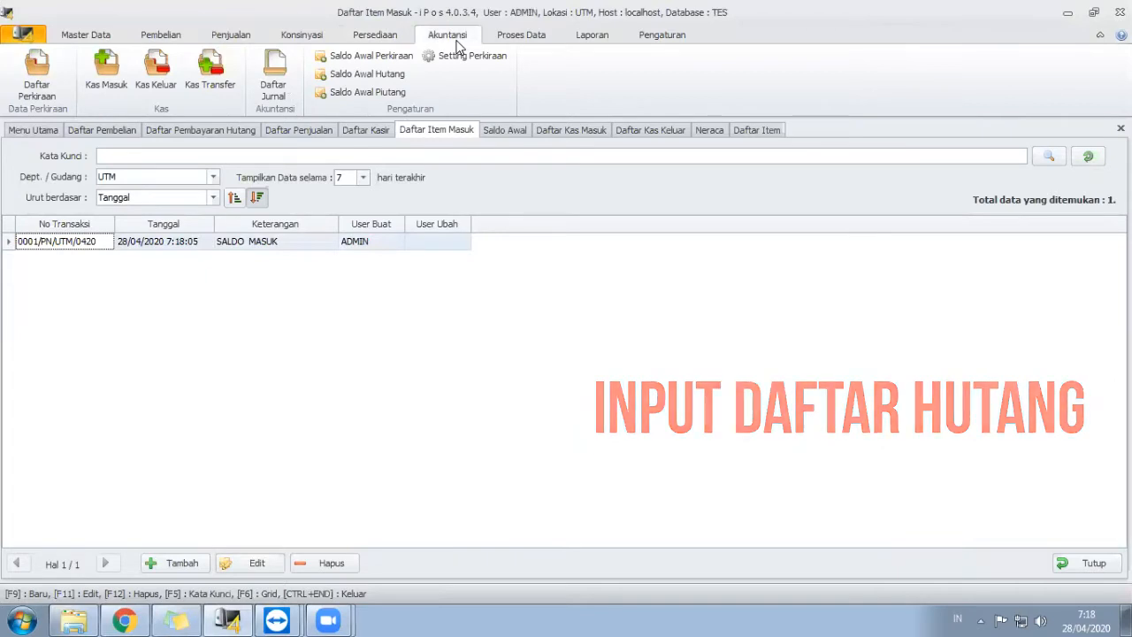
click(381, 76)
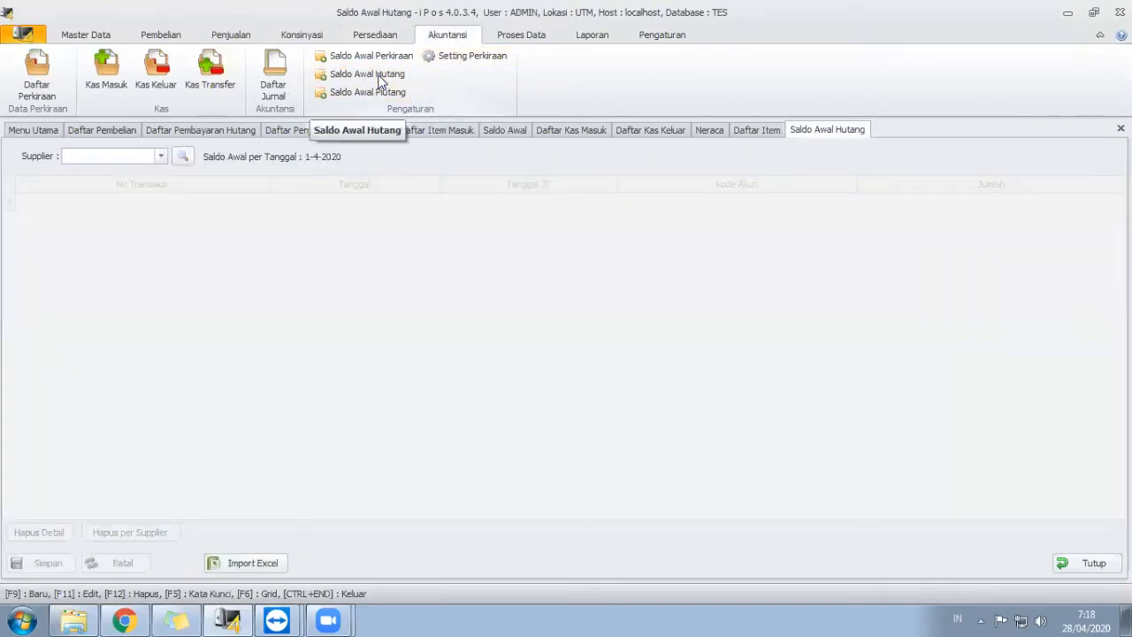
Step: Open the full supplier list for the Saldo Awal Hutang form's Supplier field
click(162, 155)
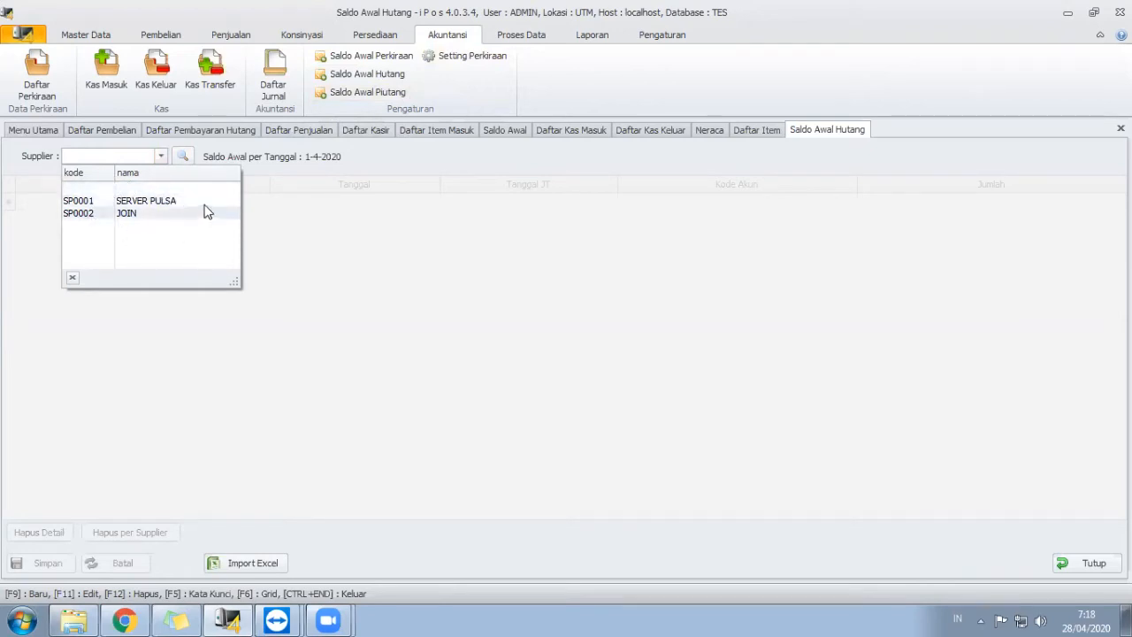
click(187, 157)
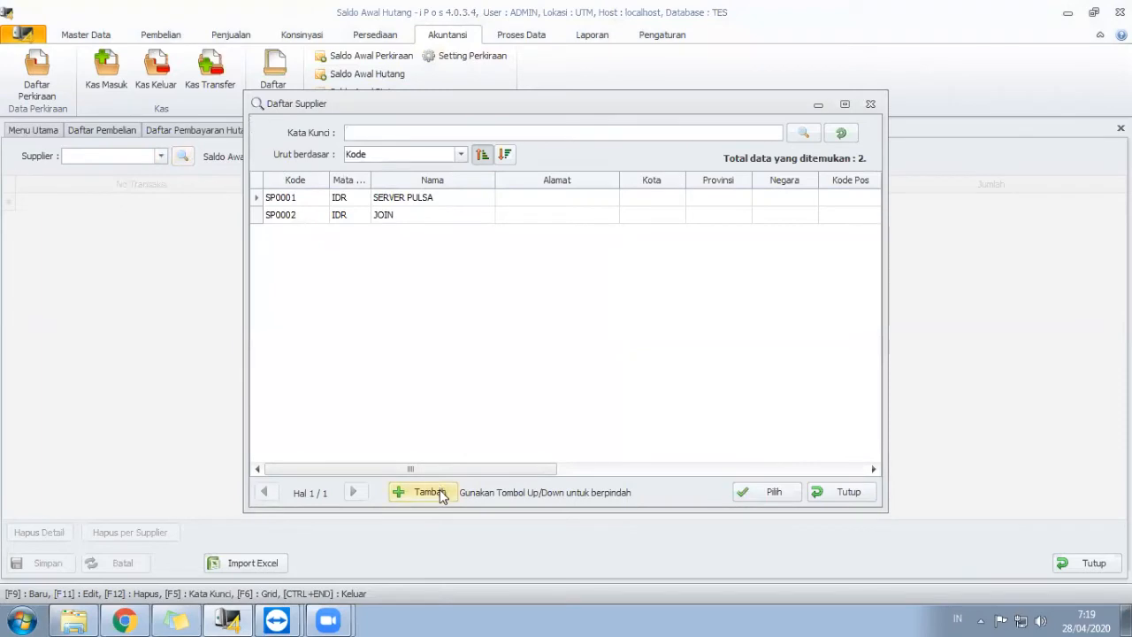
click(440, 489)
click(483, 174)
text(SER)
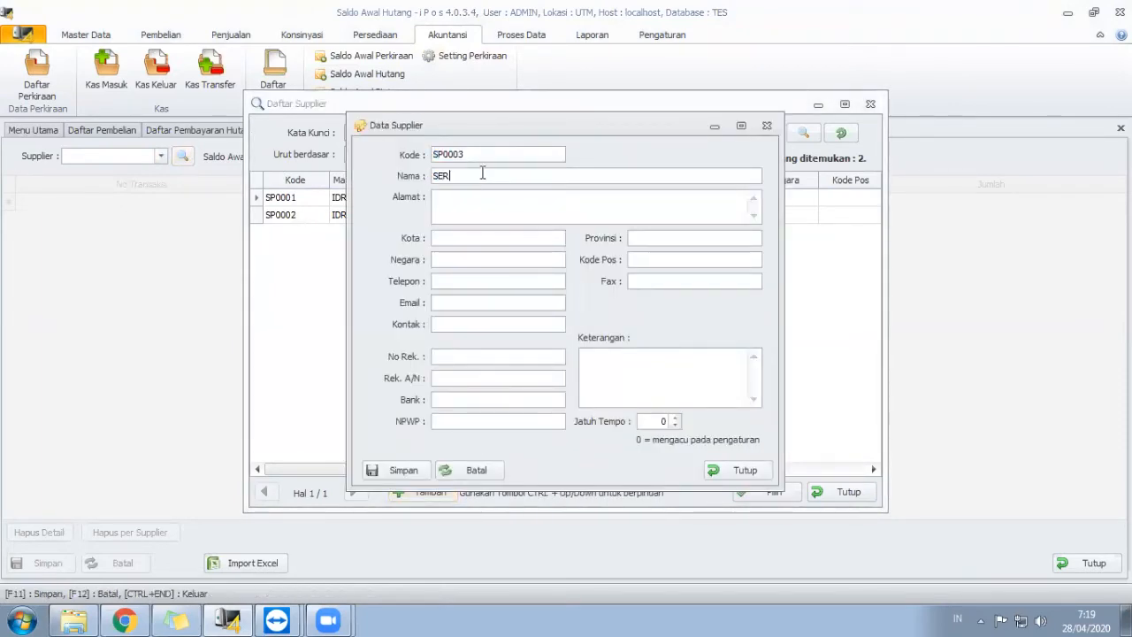
text(VER PULSA)
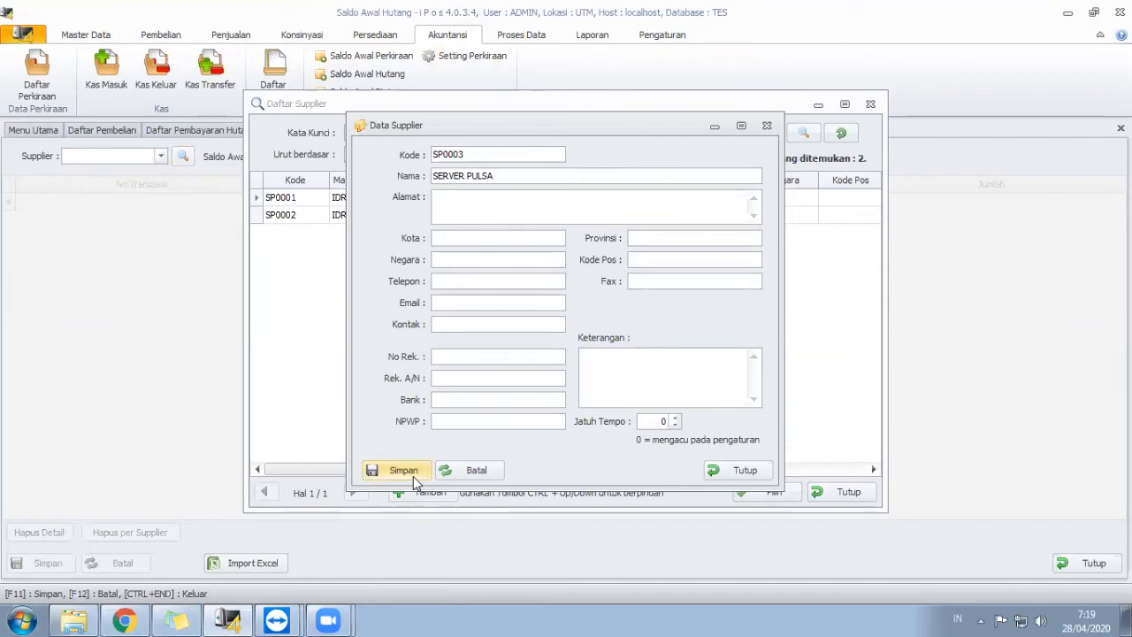
click(743, 469)
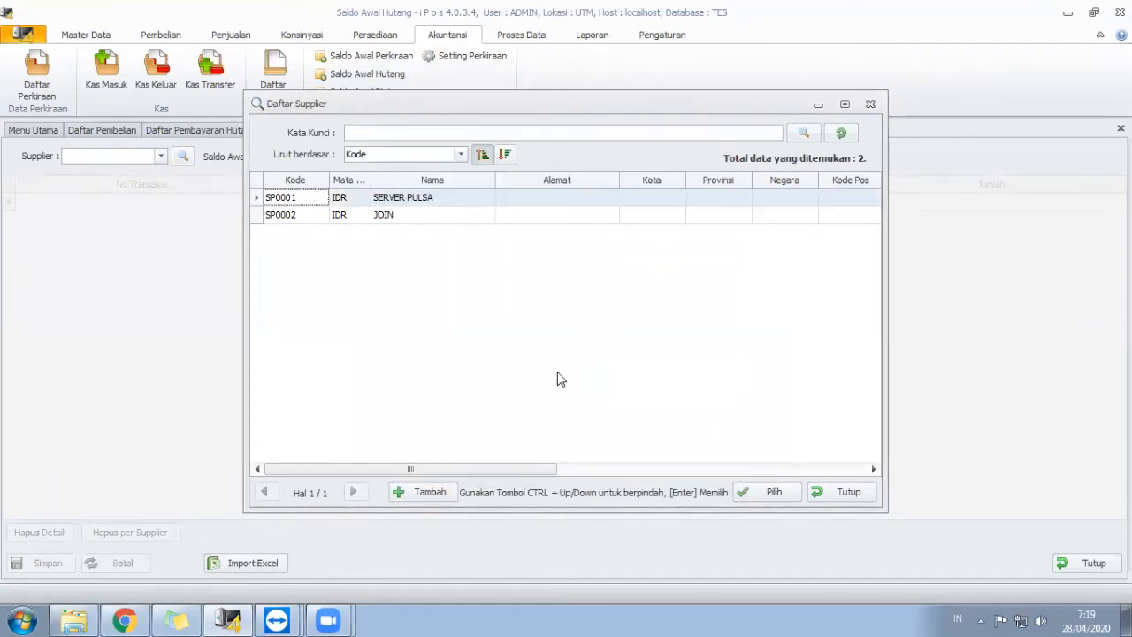
Step: Select SERVER PULSA as the supplier and start the first debt row
click(423, 198)
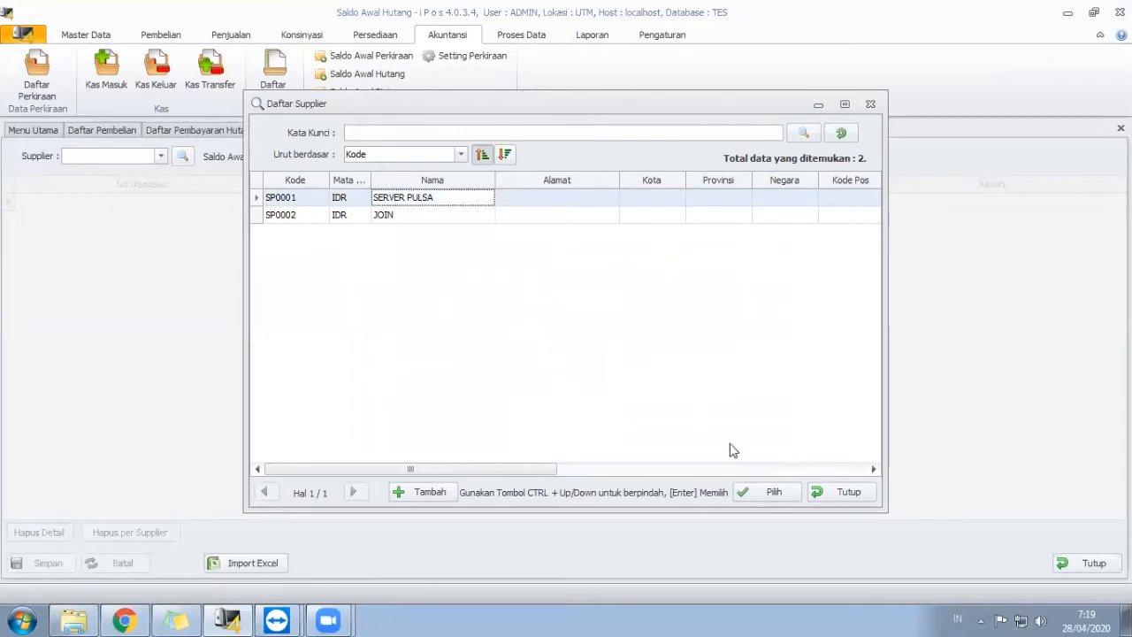
click(766, 493)
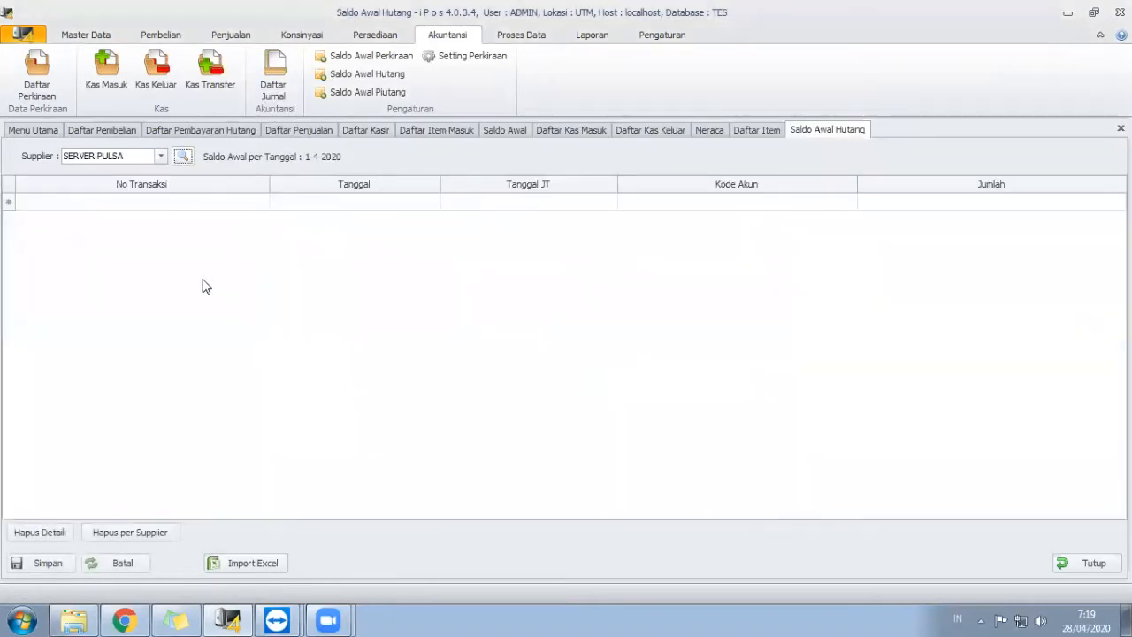
click(166, 201)
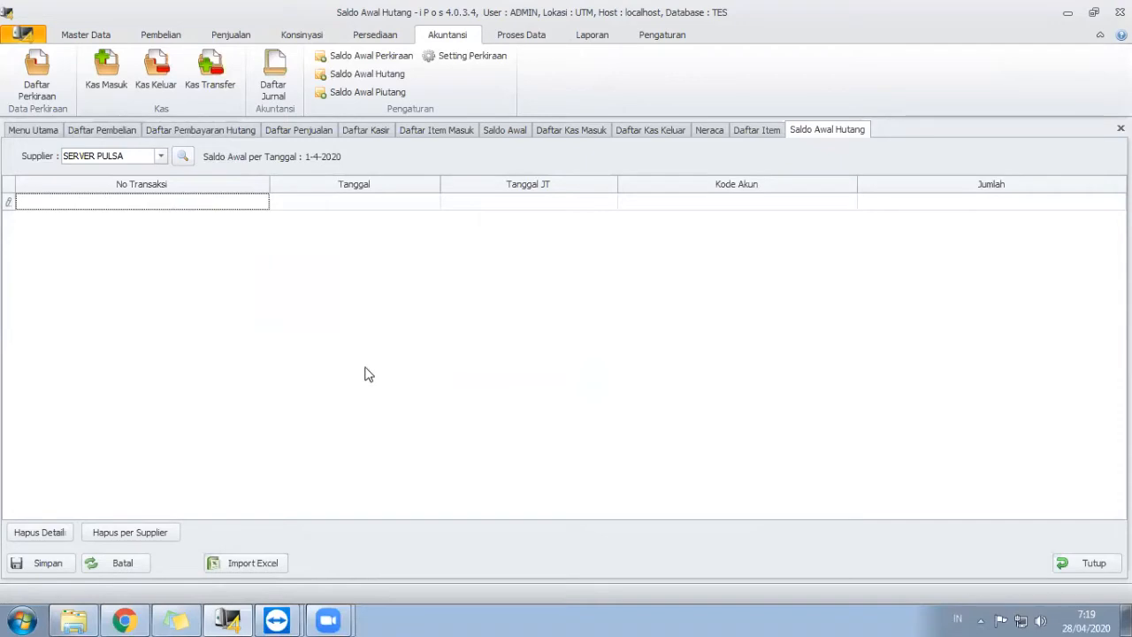
Step: Switch to the remote SERVER PULSA workbook in TeamViewer and clear the second amount of the 26-Apr-20 deposit in cell L47
click(282, 620)
click(337, 578)
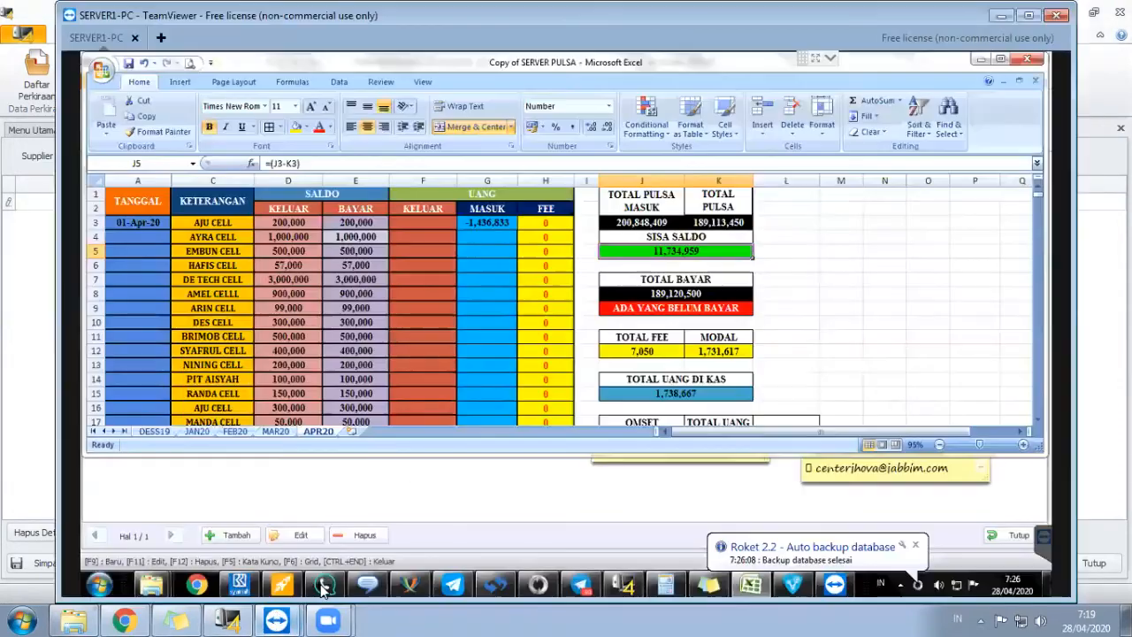
scroll(874, 342, down, 9)
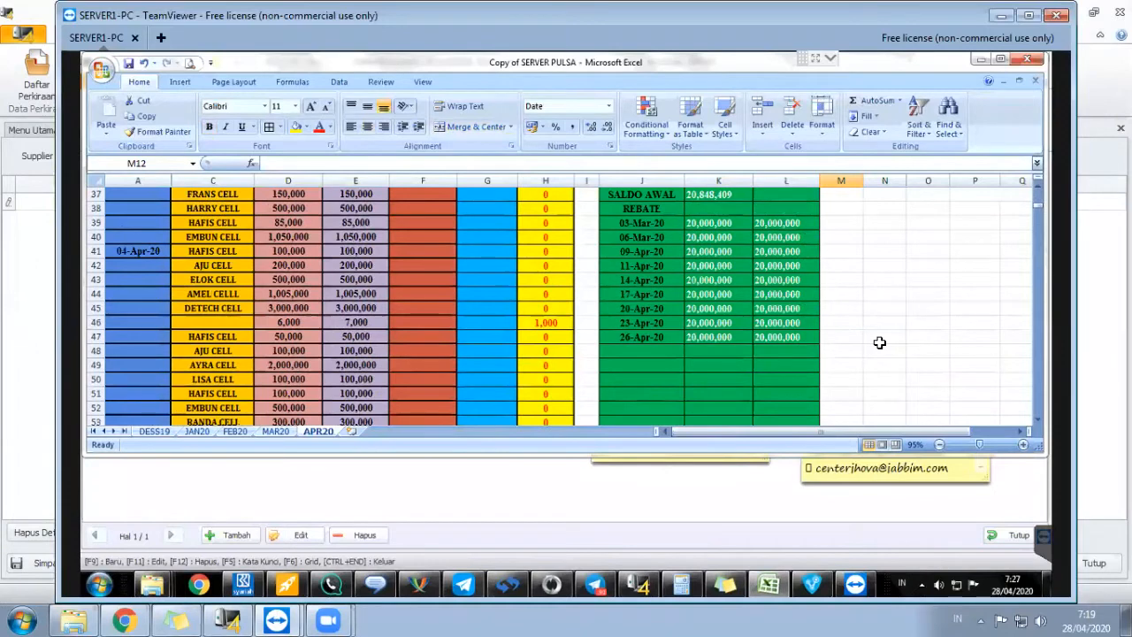
click(801, 339)
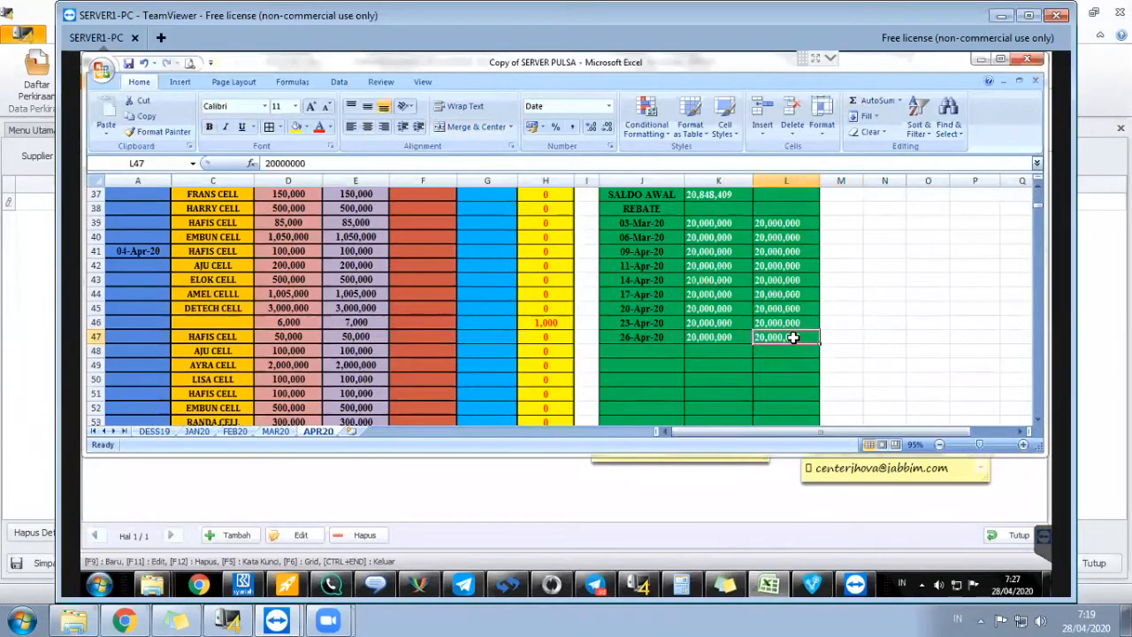
key(Delete)
click(917, 347)
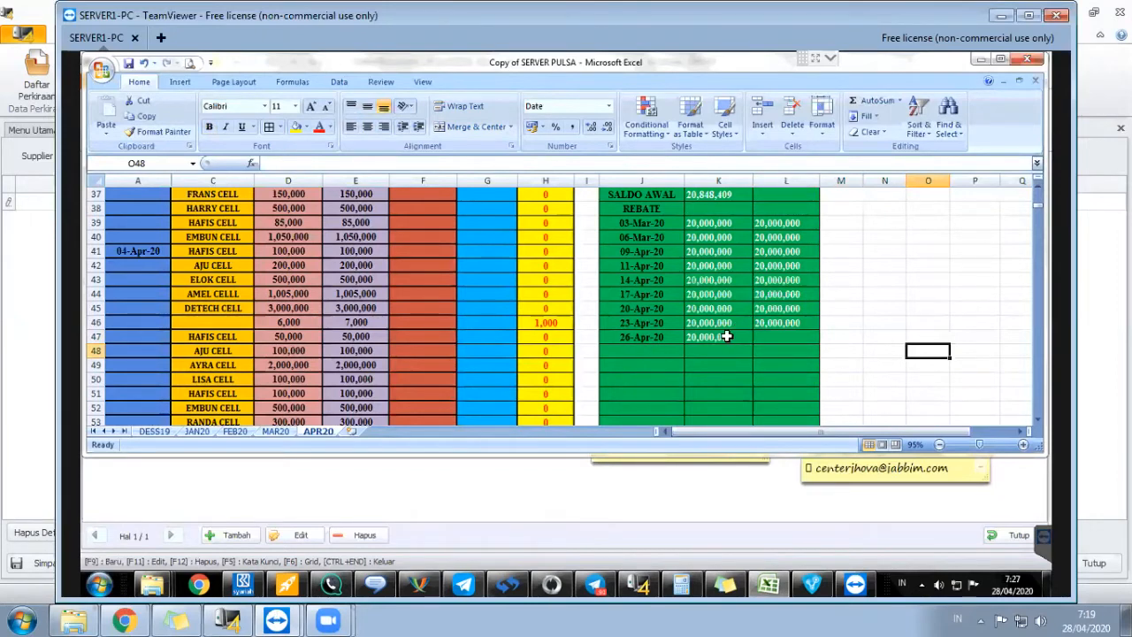
click(490, 492)
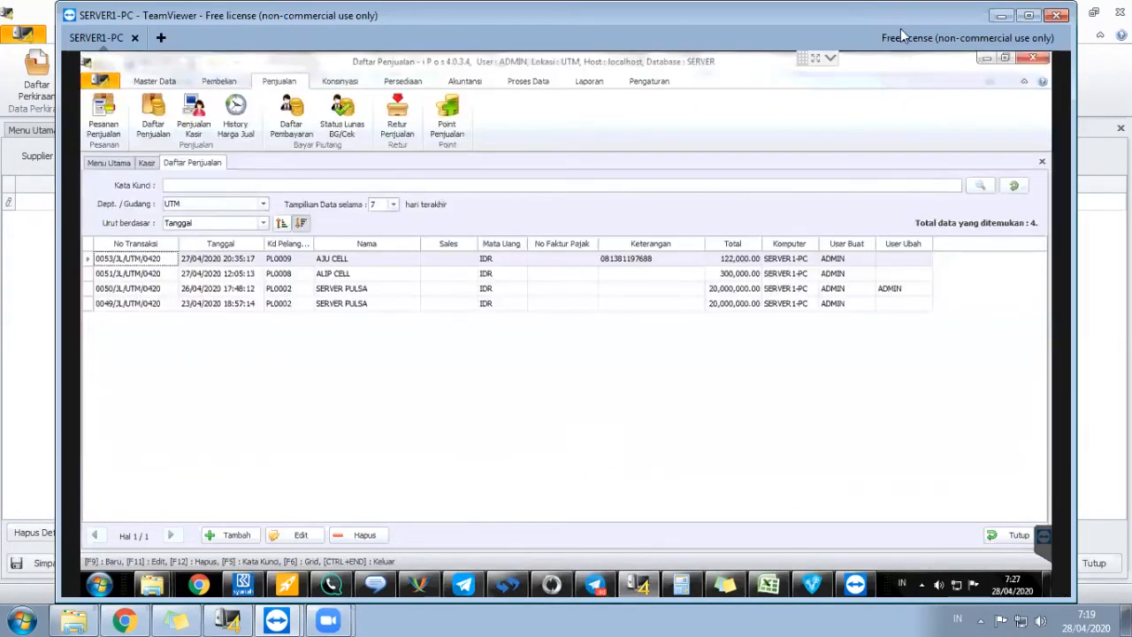
Step: Back in iPos, fill the debt row with No Transaksi 1, Tanggal 26/04/2020 and Tanggal JT 30/04/2020
click(225, 618)
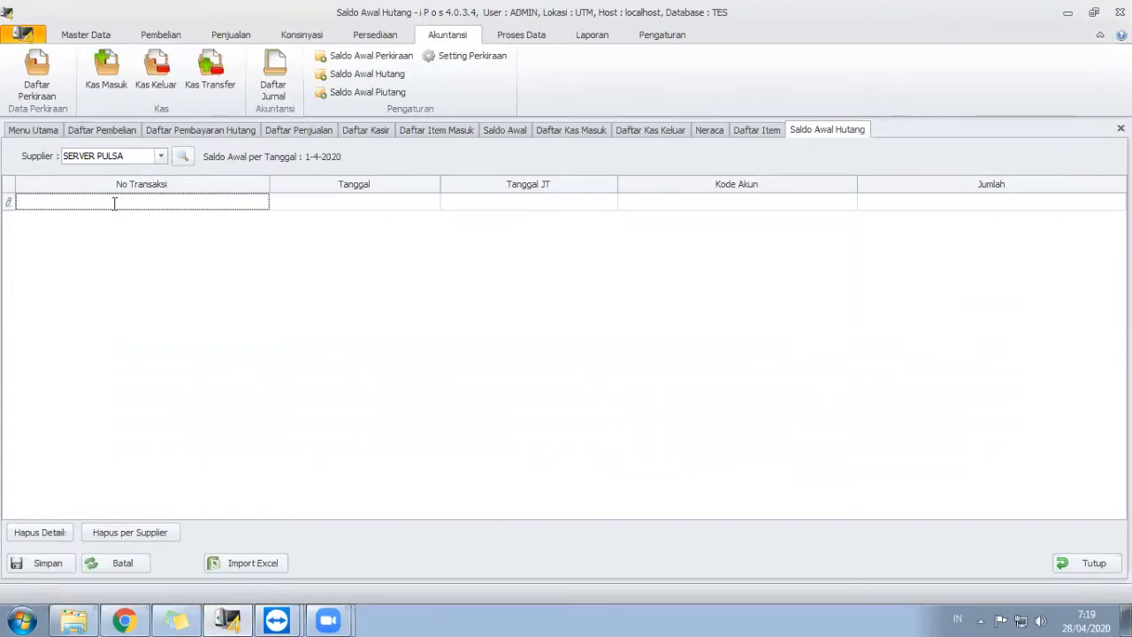
text(21)
text(1)
key(Tab)
click(433, 201)
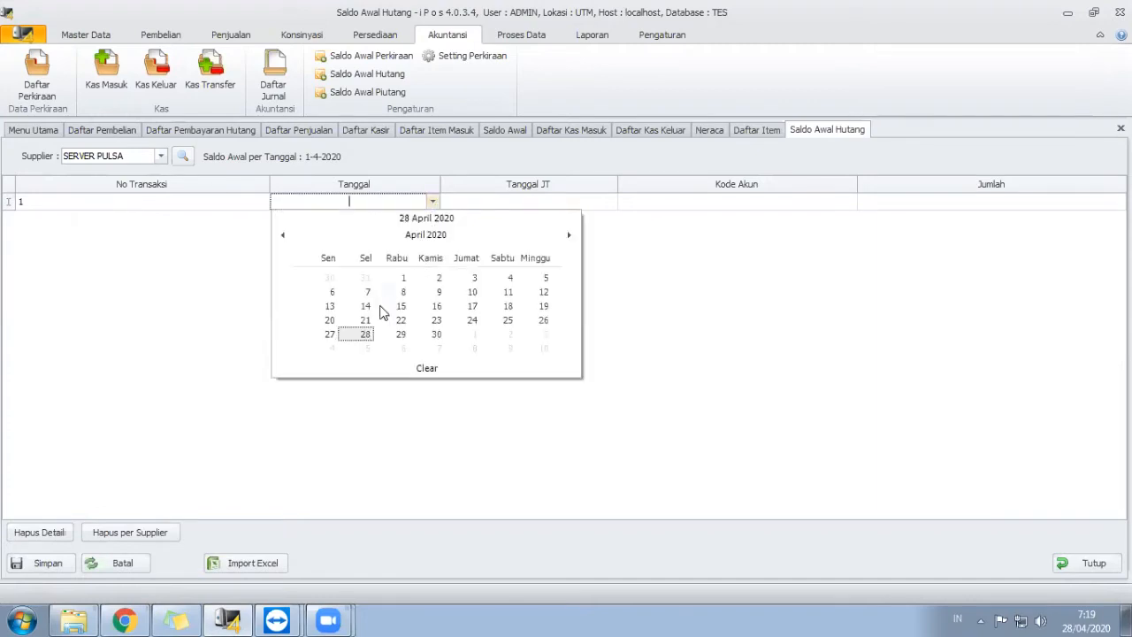
click(544, 321)
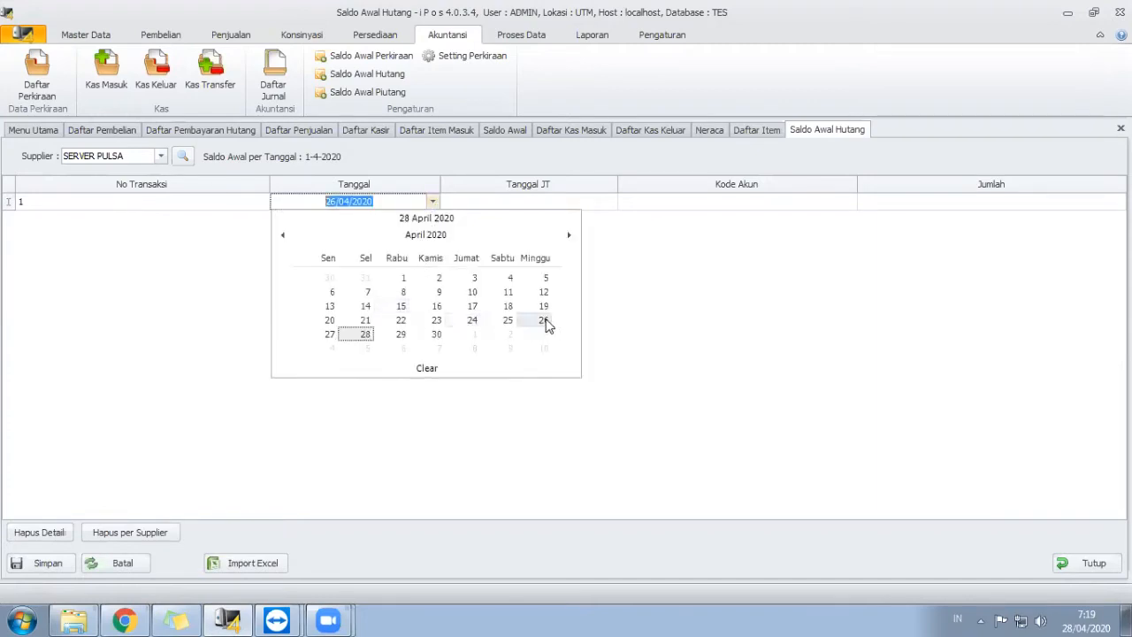
click(557, 205)
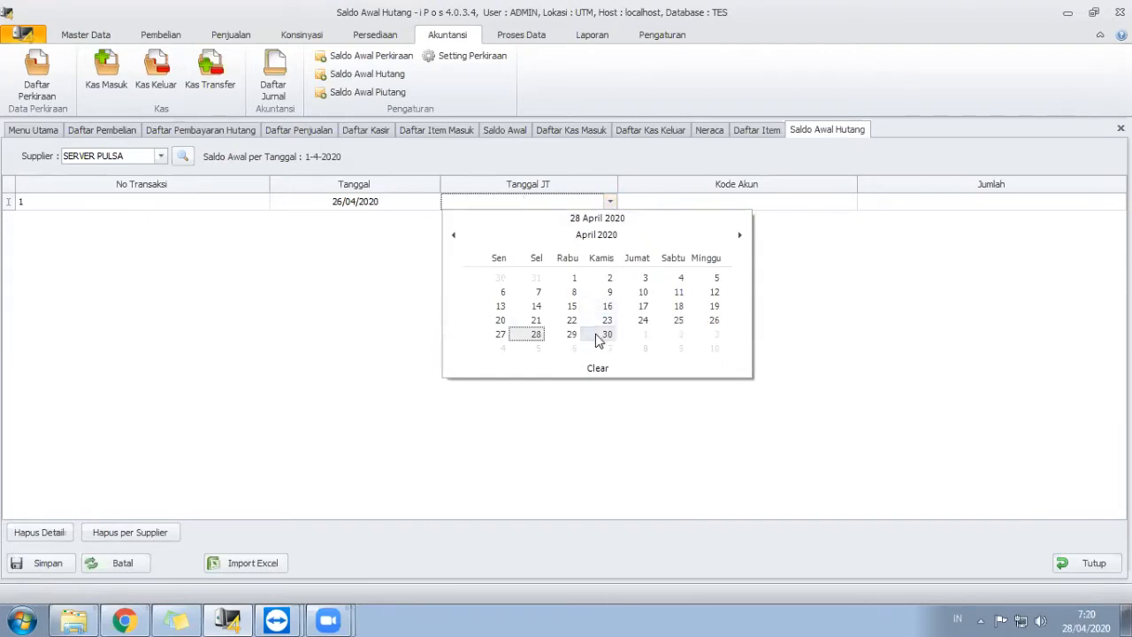
click(602, 336)
Step: Set the debt row's Kode Akun to 2-1101
click(717, 203)
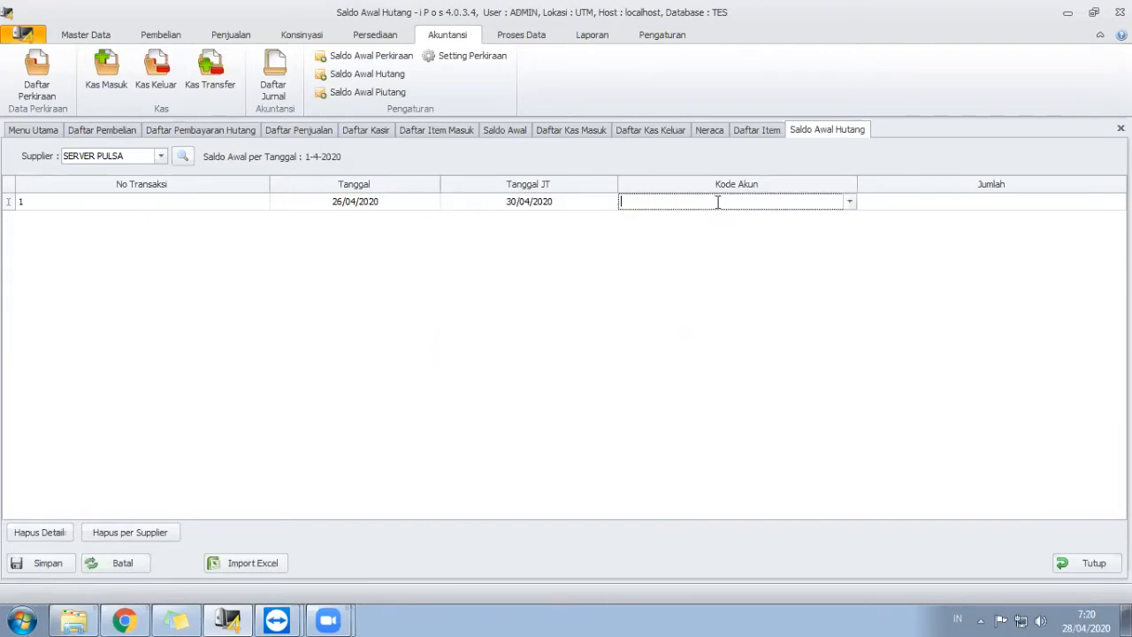
click(849, 201)
click(790, 246)
Step: Recheck the 26-Apr-20 amount in the remote workbook and set the debt row's Jumlah to 20.000.000
click(961, 200)
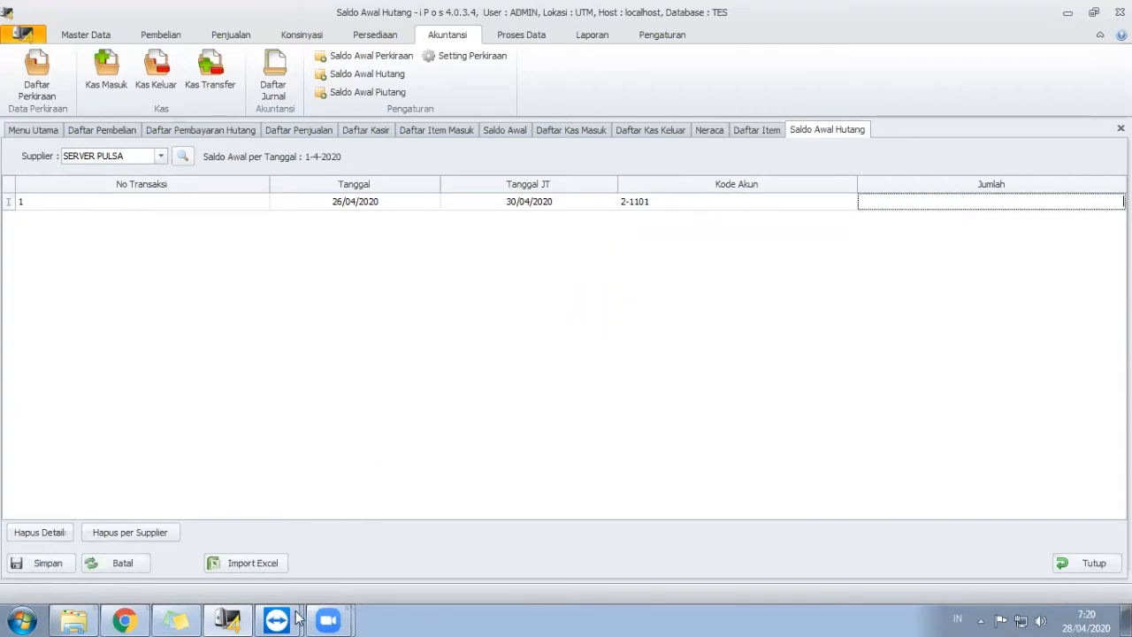
mouse_move(296, 619)
click(392, 549)
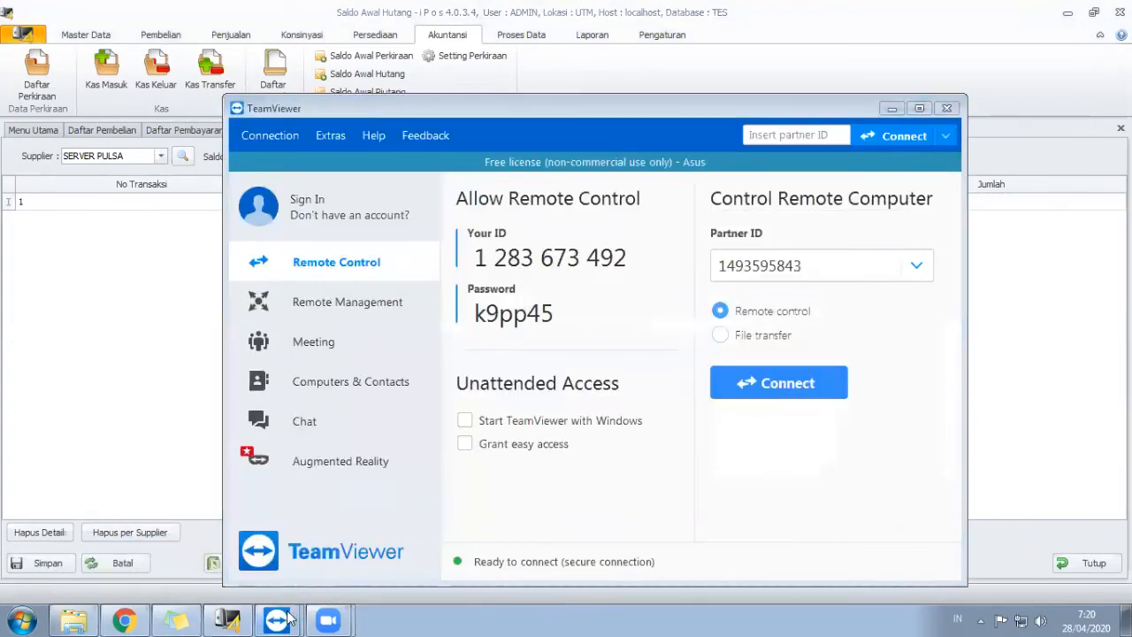
click(265, 578)
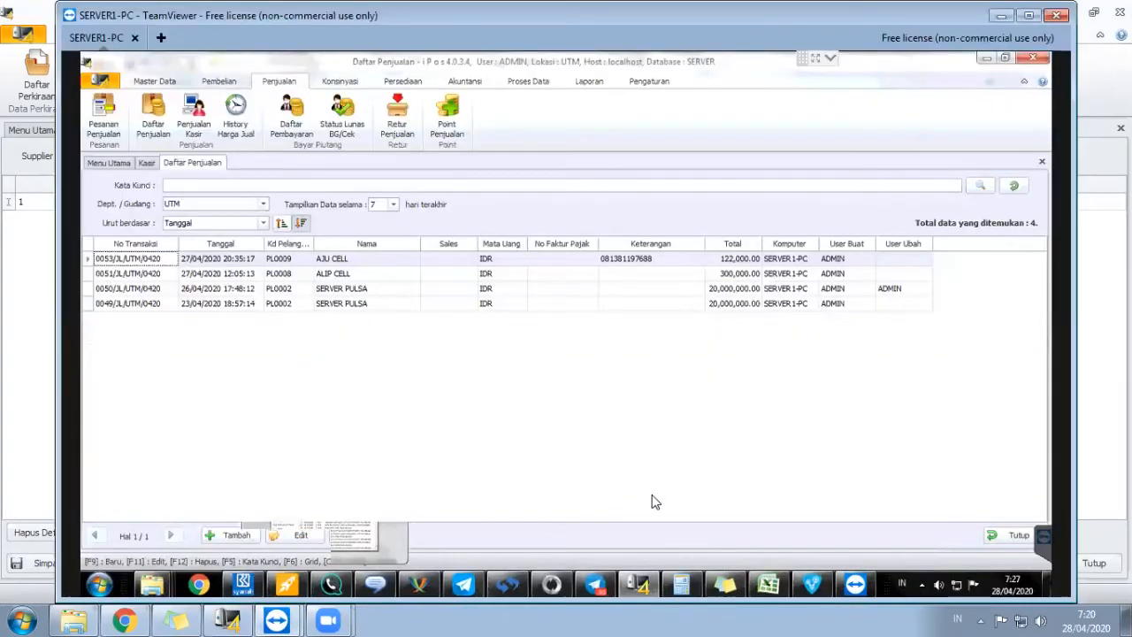
click(769, 586)
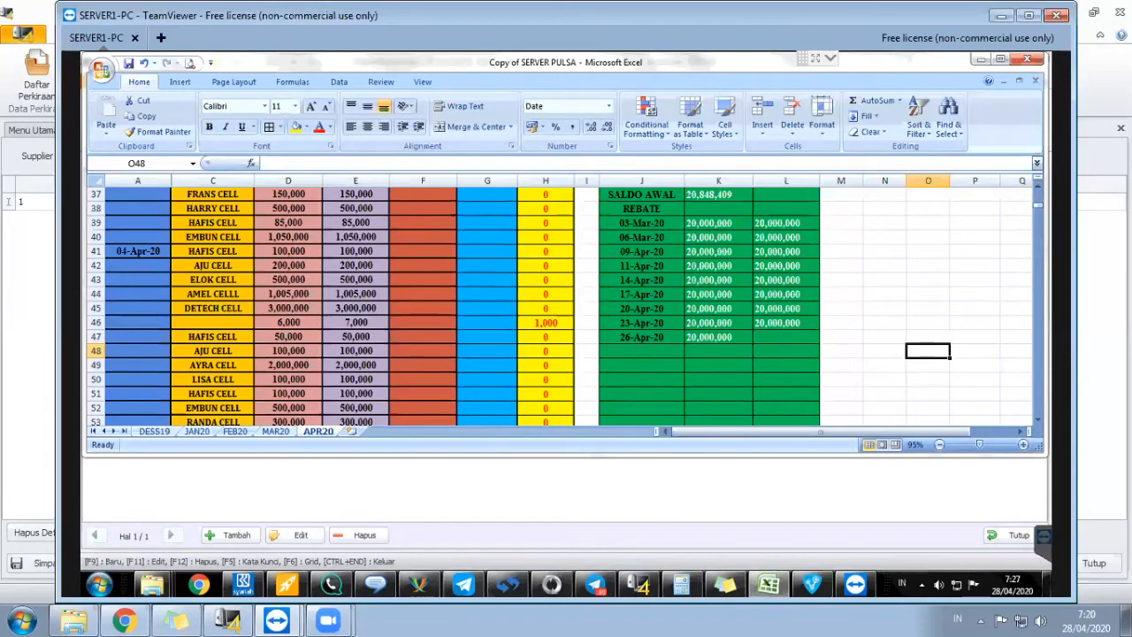
click(1097, 312)
text(20.000.000,00)
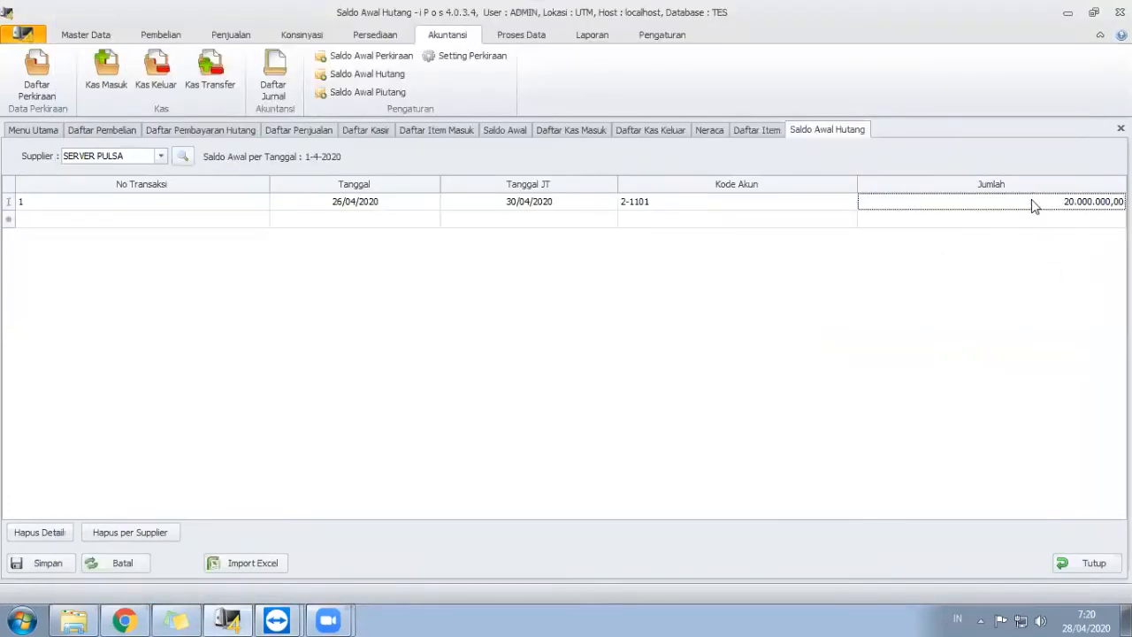
key(Return)
Step: Set the debt row's Jumlah to 2.000.000, save the opening debt and close the form
click(1066, 202)
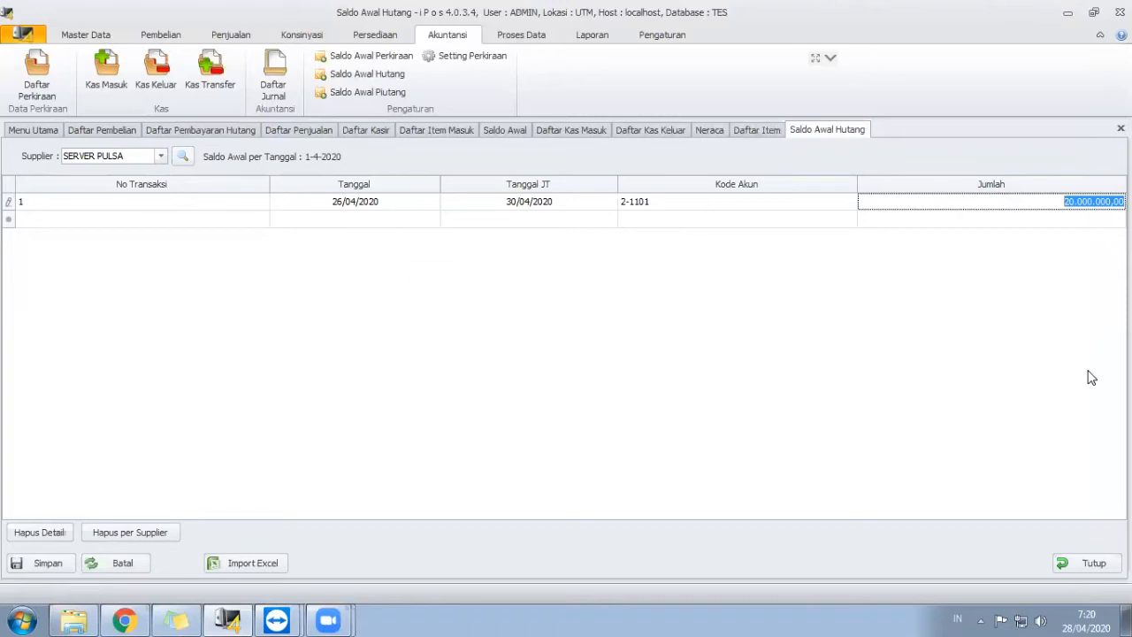
text(2.000.000)
key(Return)
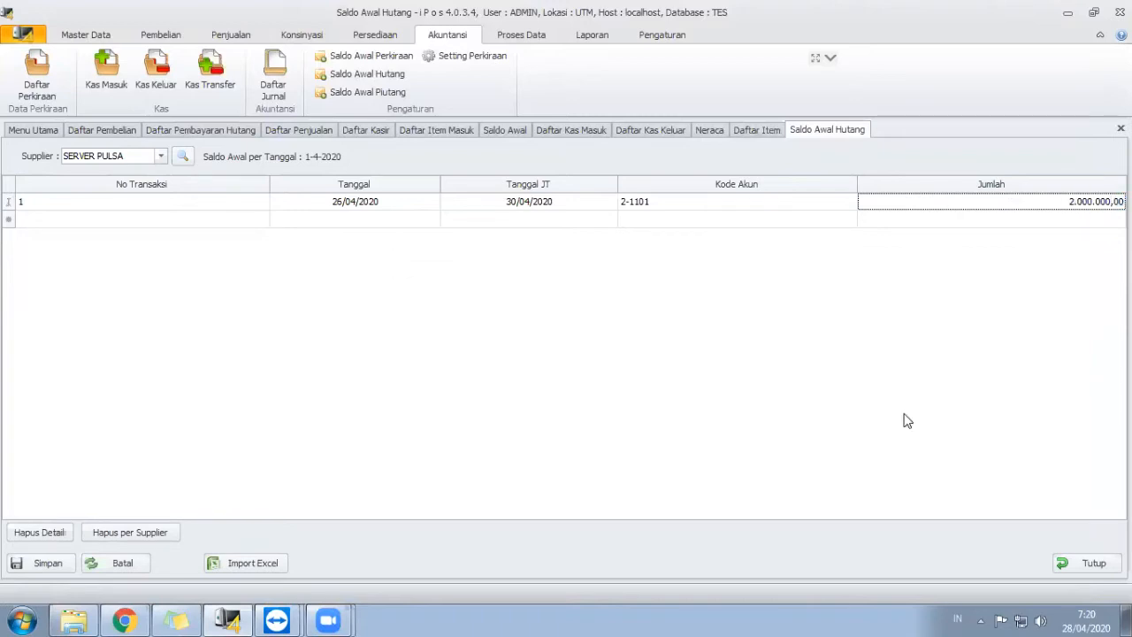
click(50, 564)
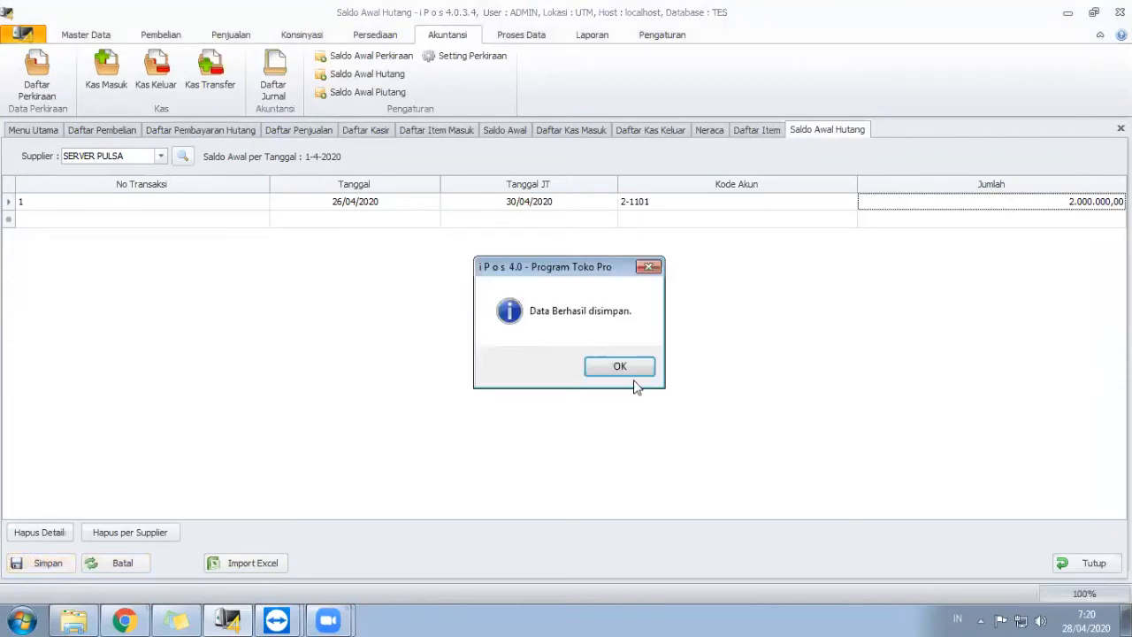
click(626, 372)
click(1083, 563)
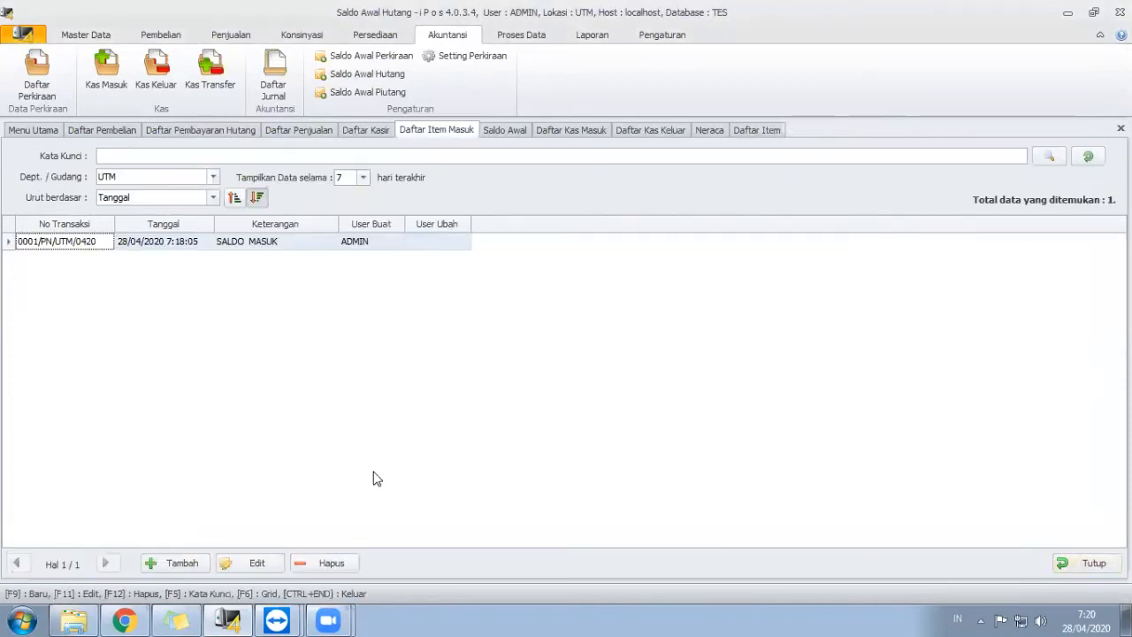
Step: Check the next topic in the sticky notes and open the Saldo Awal Piutang form
click(176, 619)
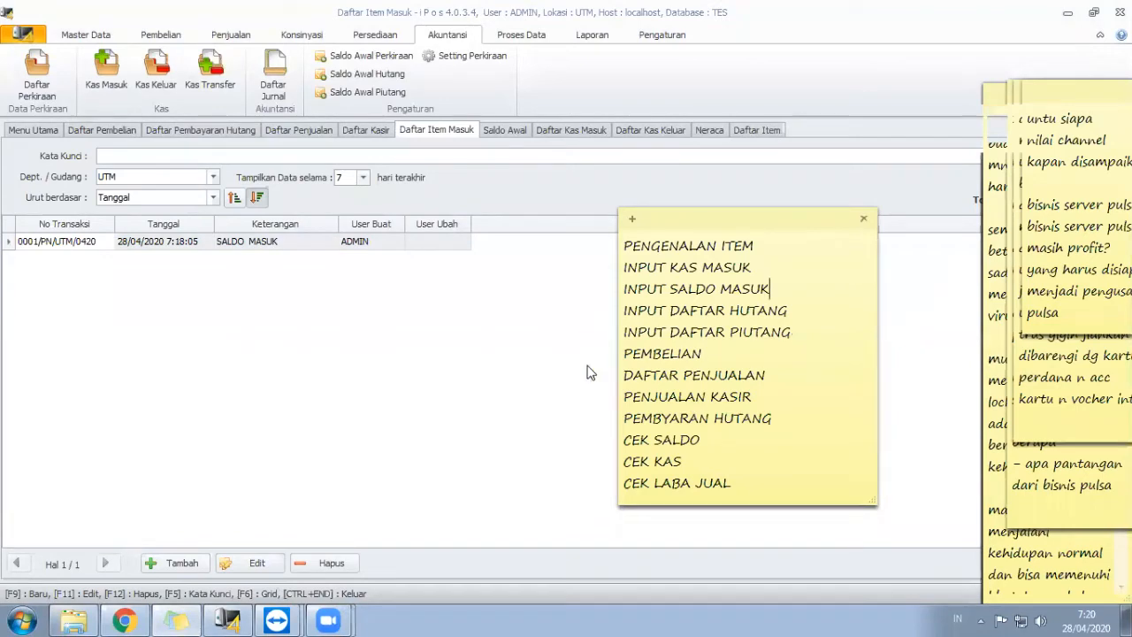
click(467, 379)
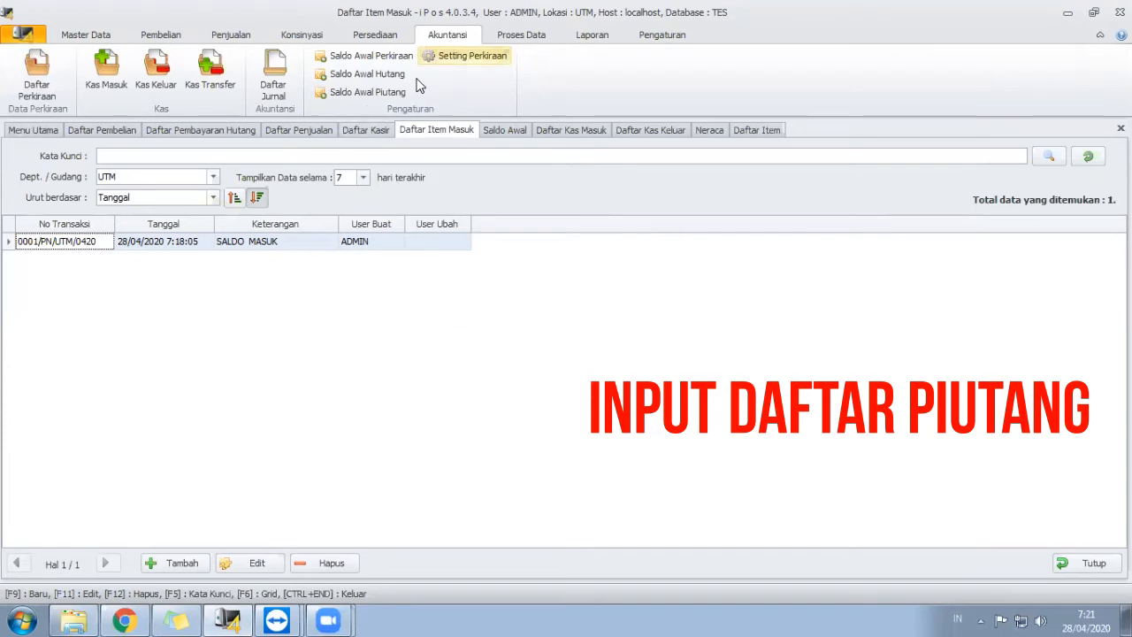
click(377, 97)
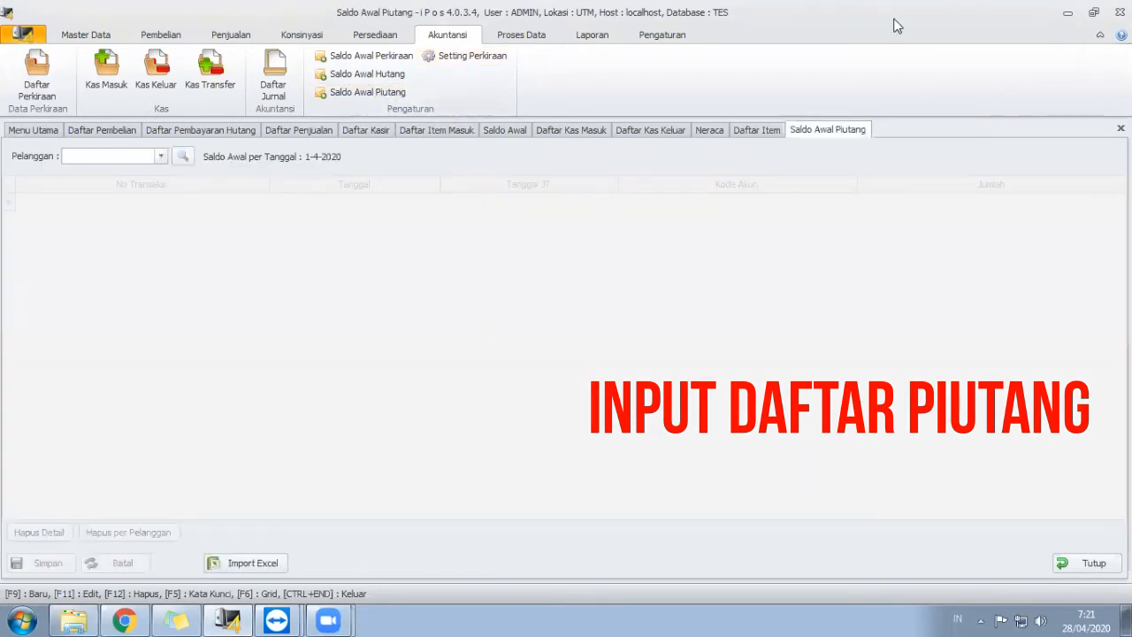
click(162, 156)
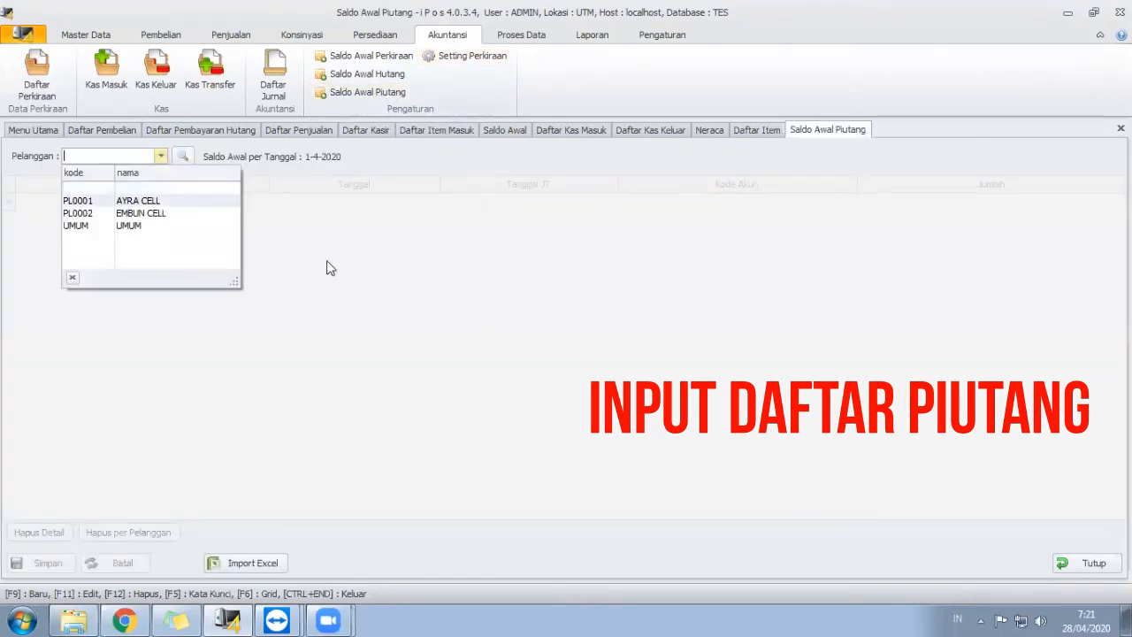
click(389, 301)
click(161, 157)
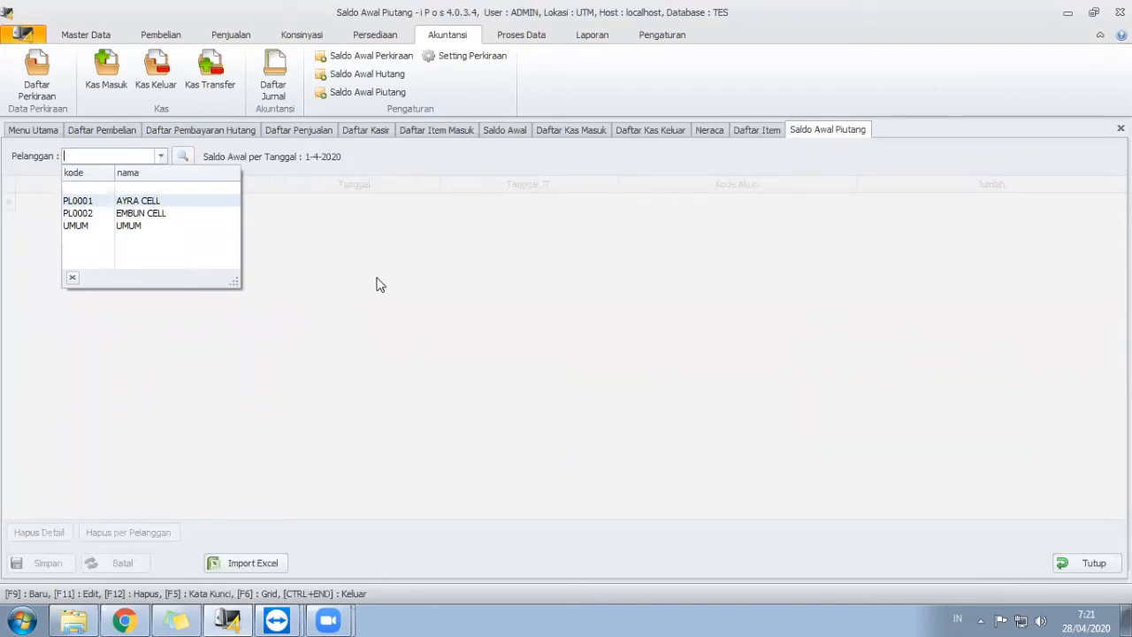
click(314, 355)
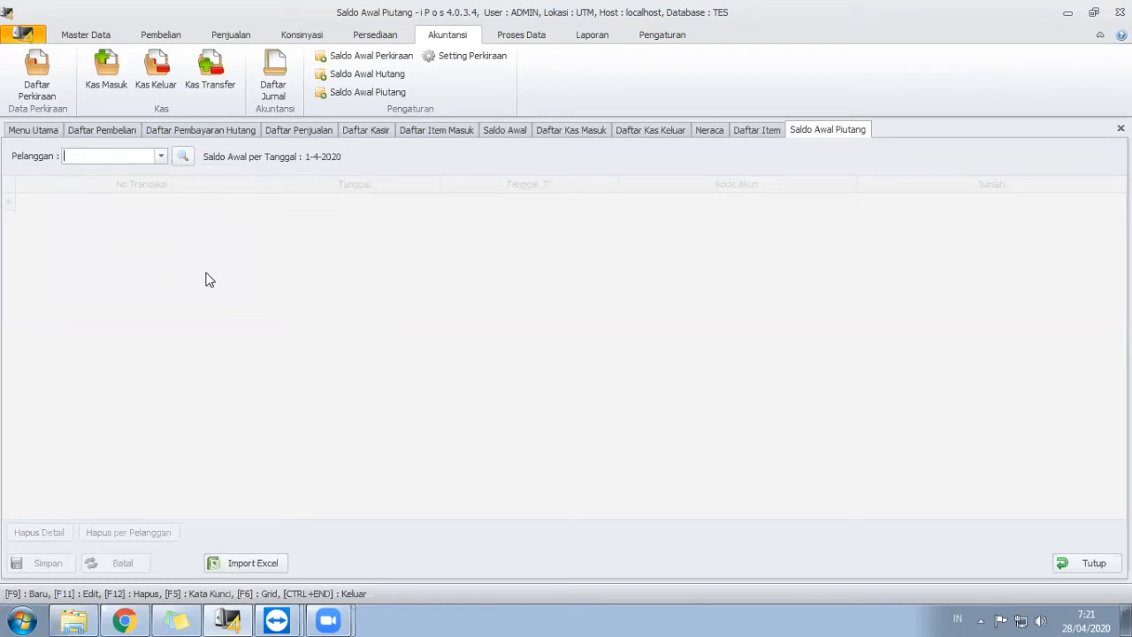
click(160, 156)
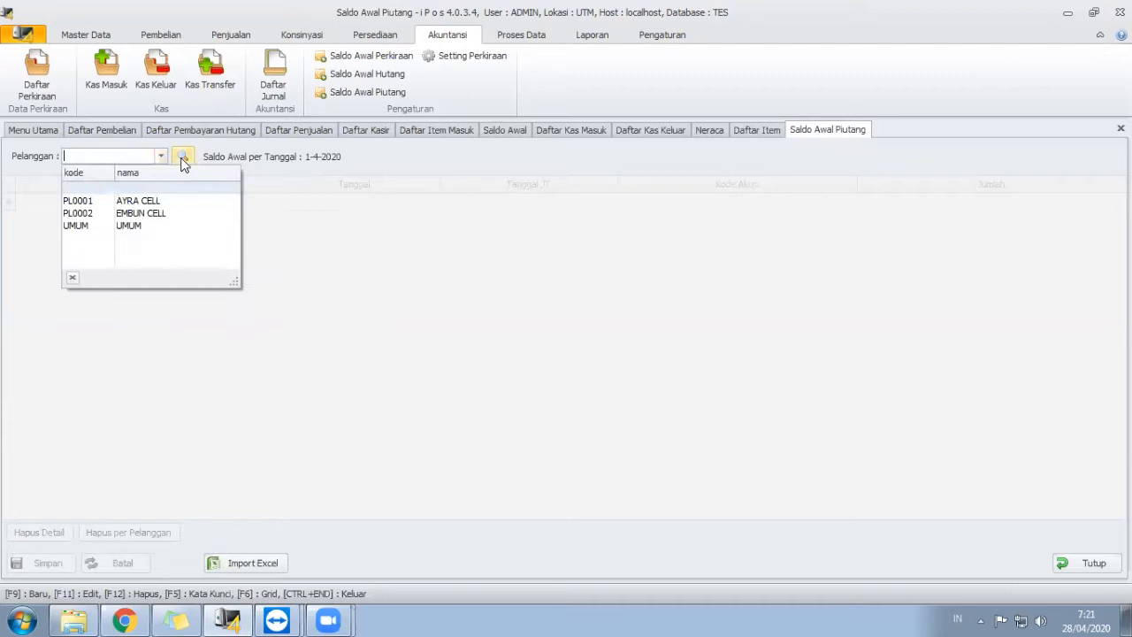
Step: Add a new customer with the customer's name and the RETAIL group, then select that customer for the opening receivables
click(182, 157)
click(419, 497)
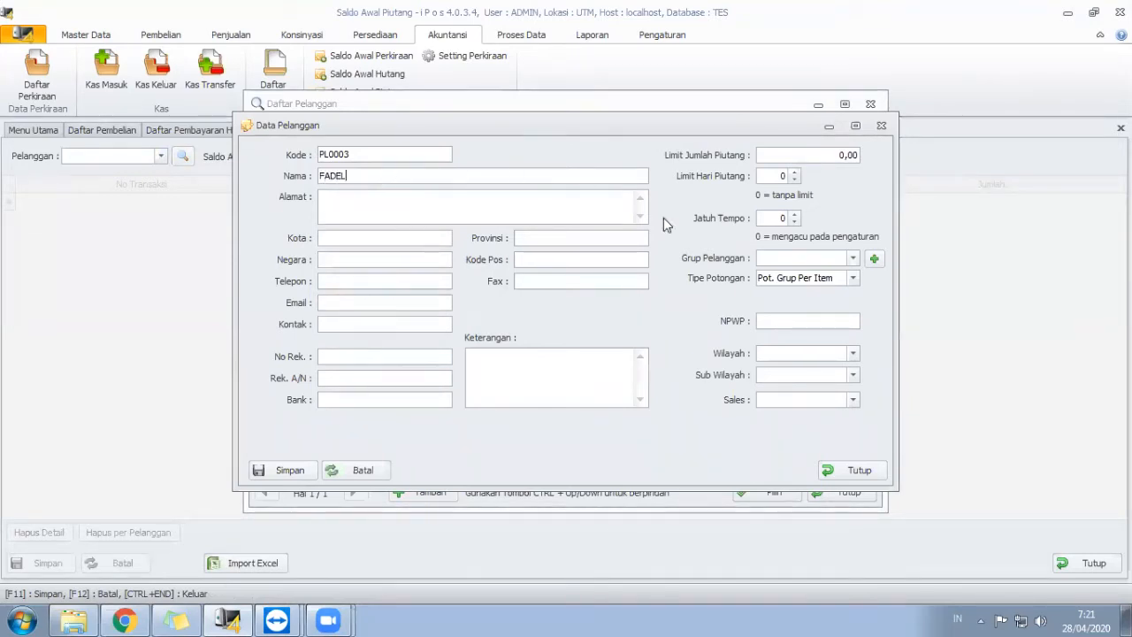
click(852, 257)
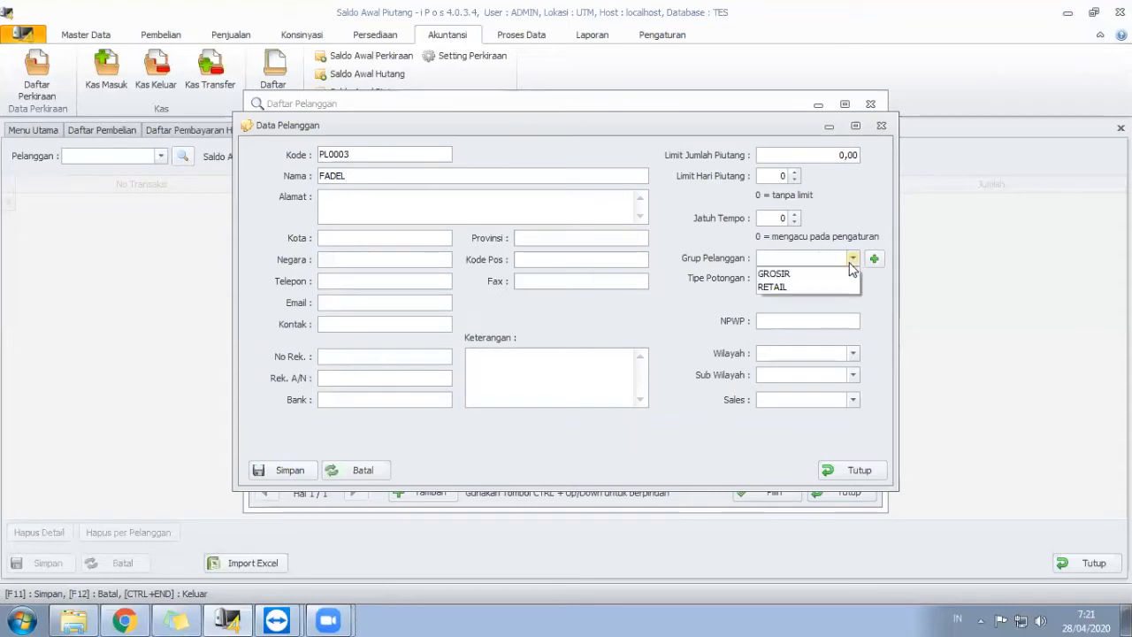
click(825, 285)
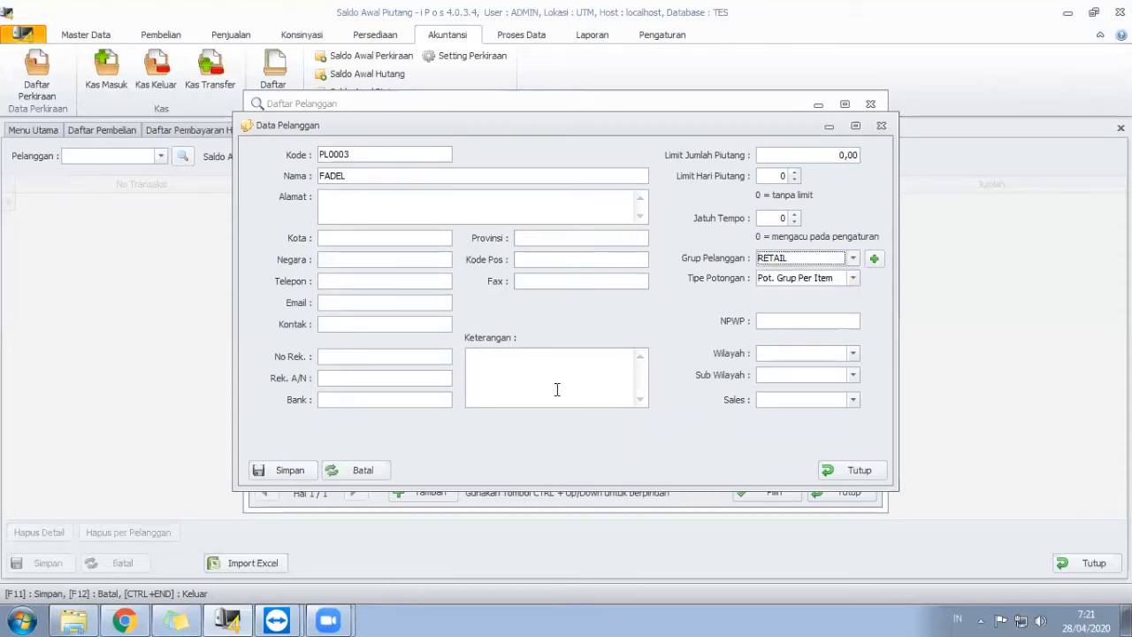
click(280, 470)
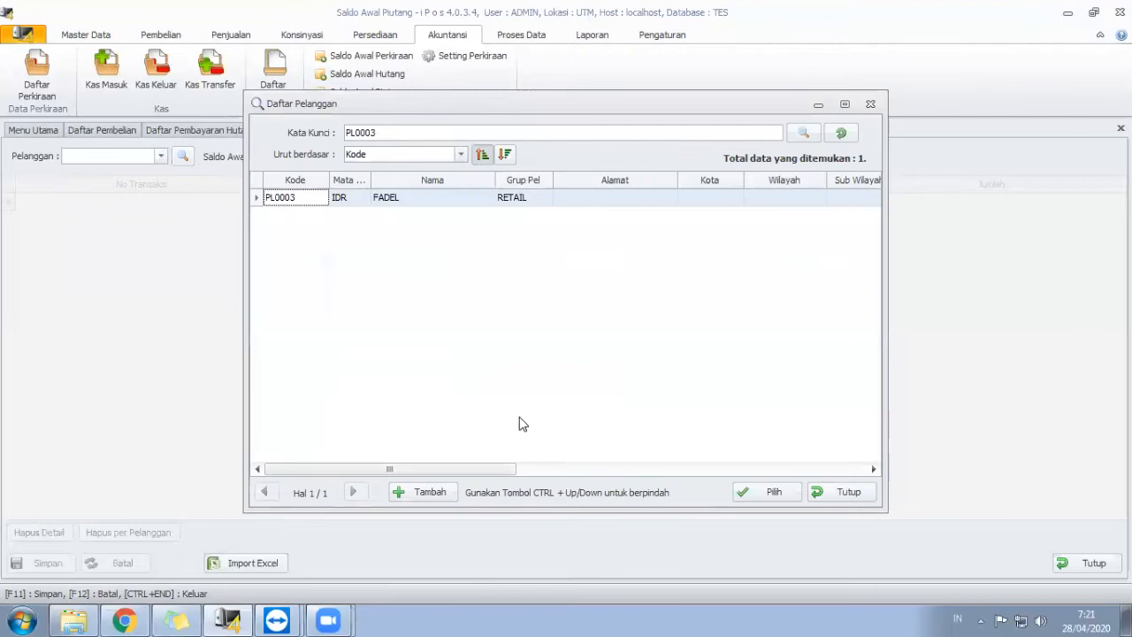
click(509, 202)
click(765, 500)
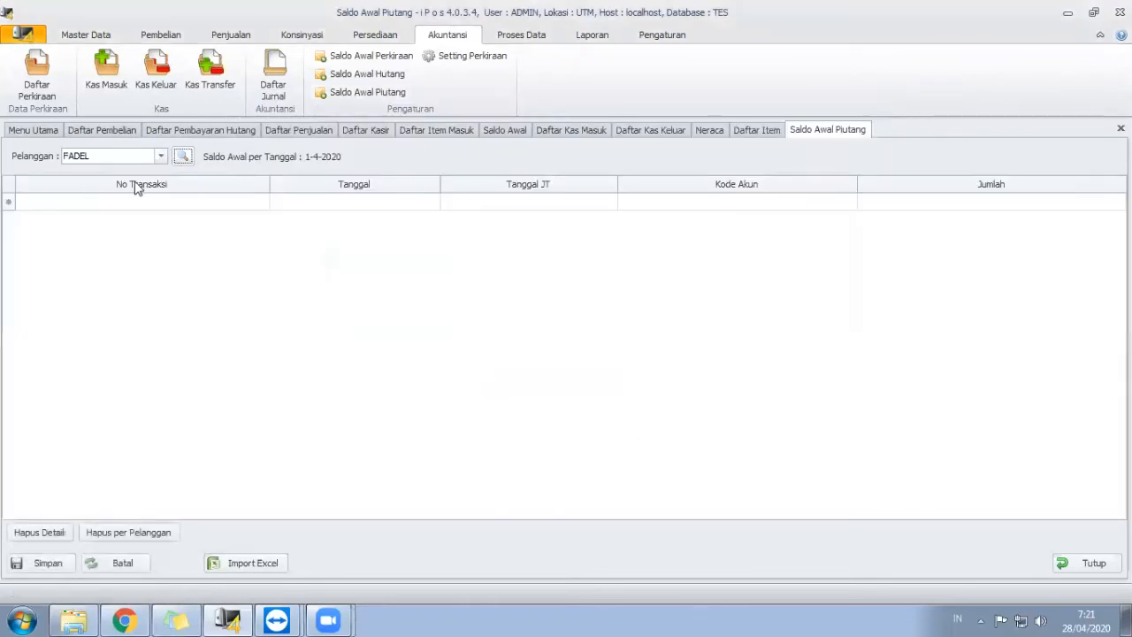
click(154, 202)
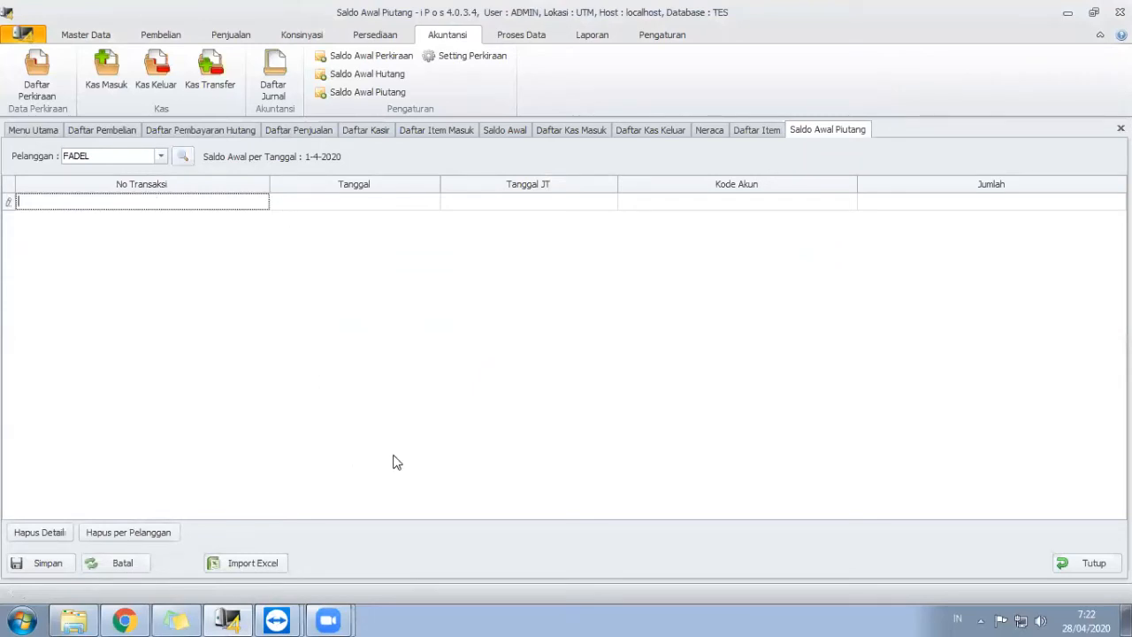
Step: Switch to the remote workbook and examine the first debtor's name, amount and date in the YANG BERHUTANG table on the APR20 sheet
mouse_move(277, 620)
click(288, 584)
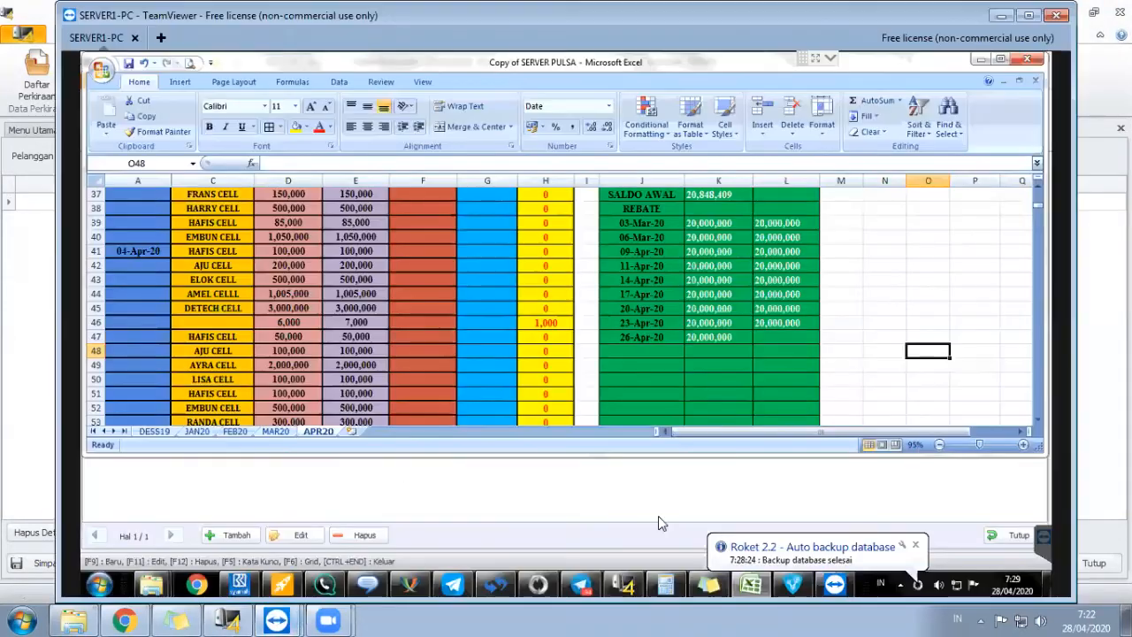
click(979, 278)
scroll(980, 278, up, 6)
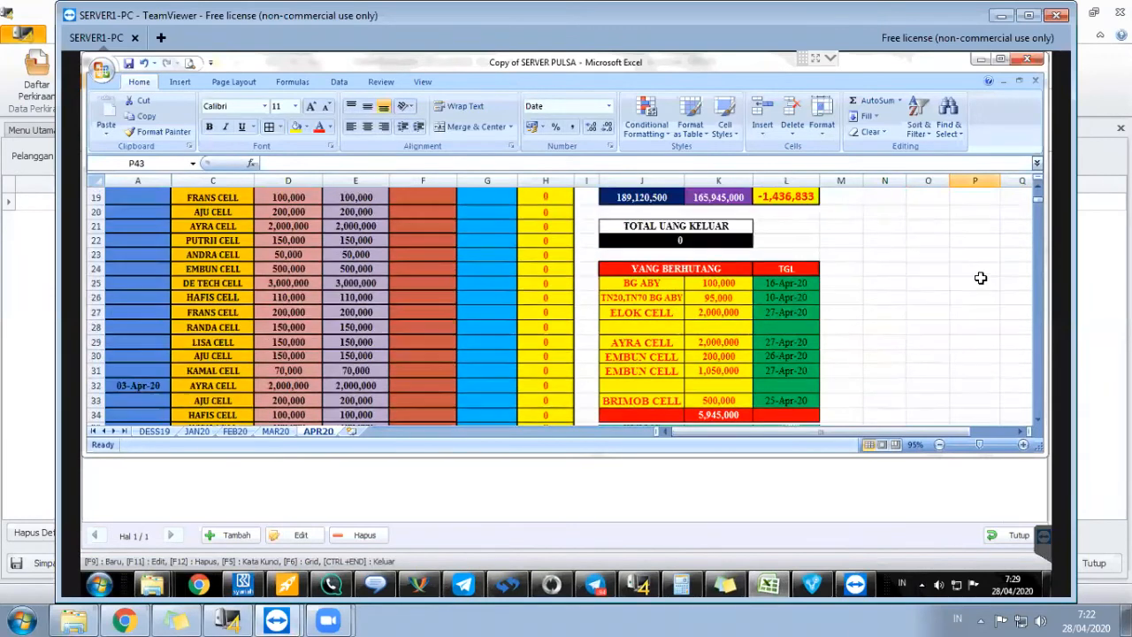
scroll(982, 280, down, 1)
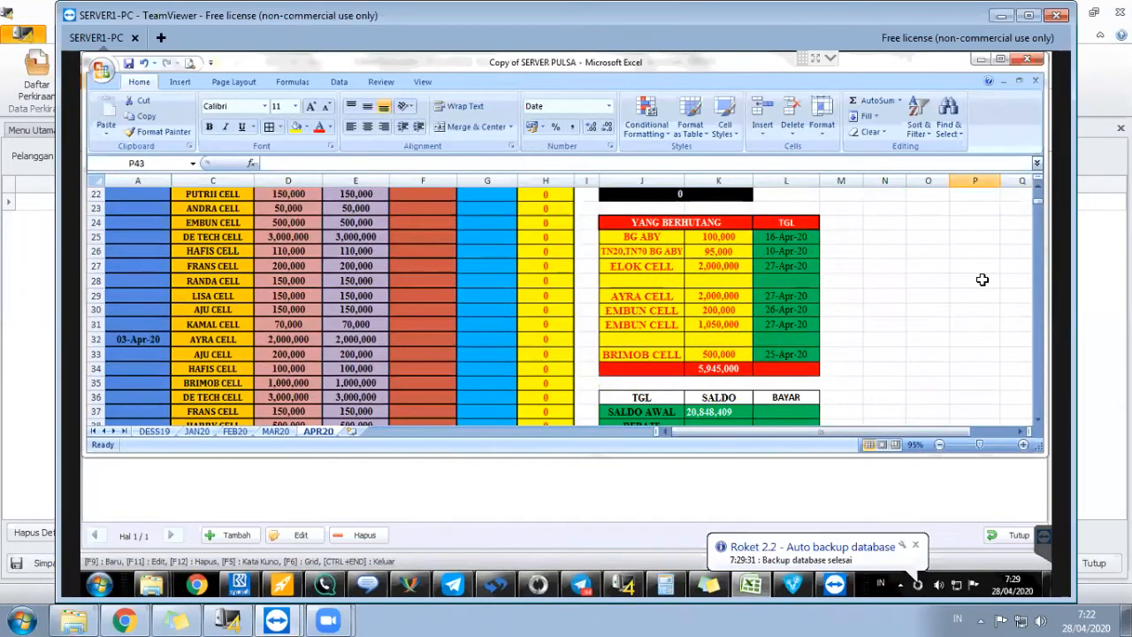
click(981, 279)
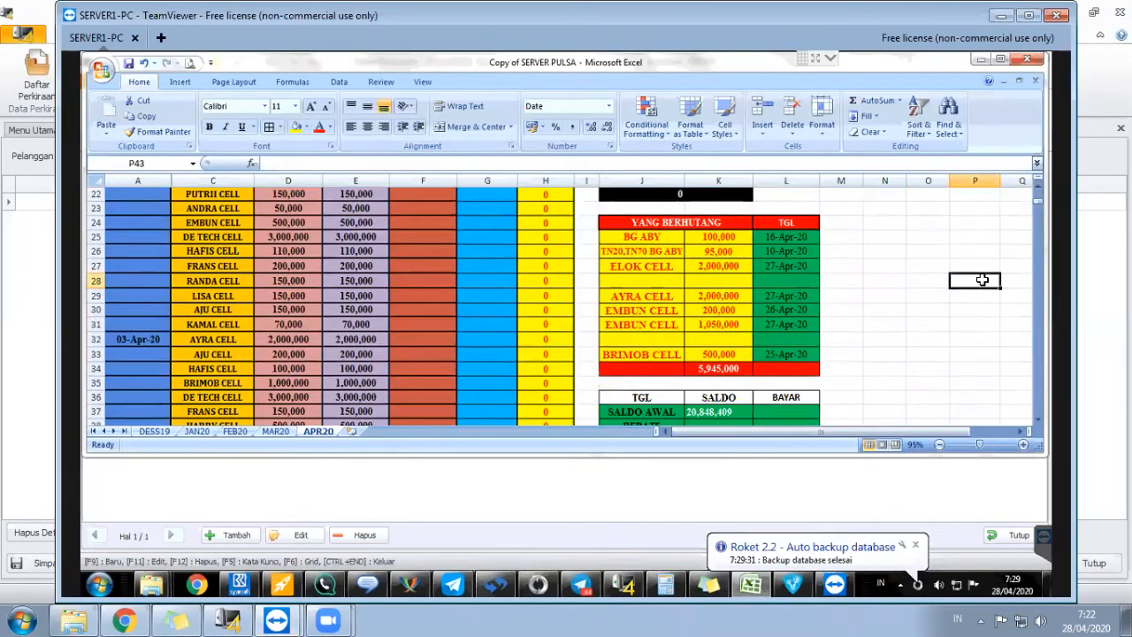
click(637, 236)
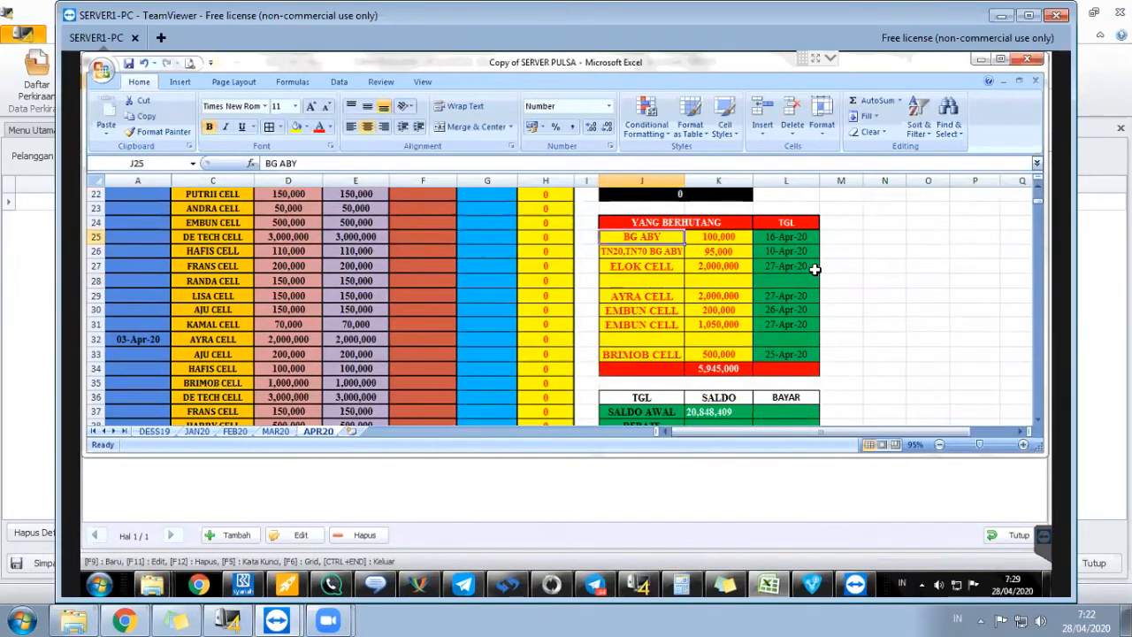
click(729, 237)
click(785, 242)
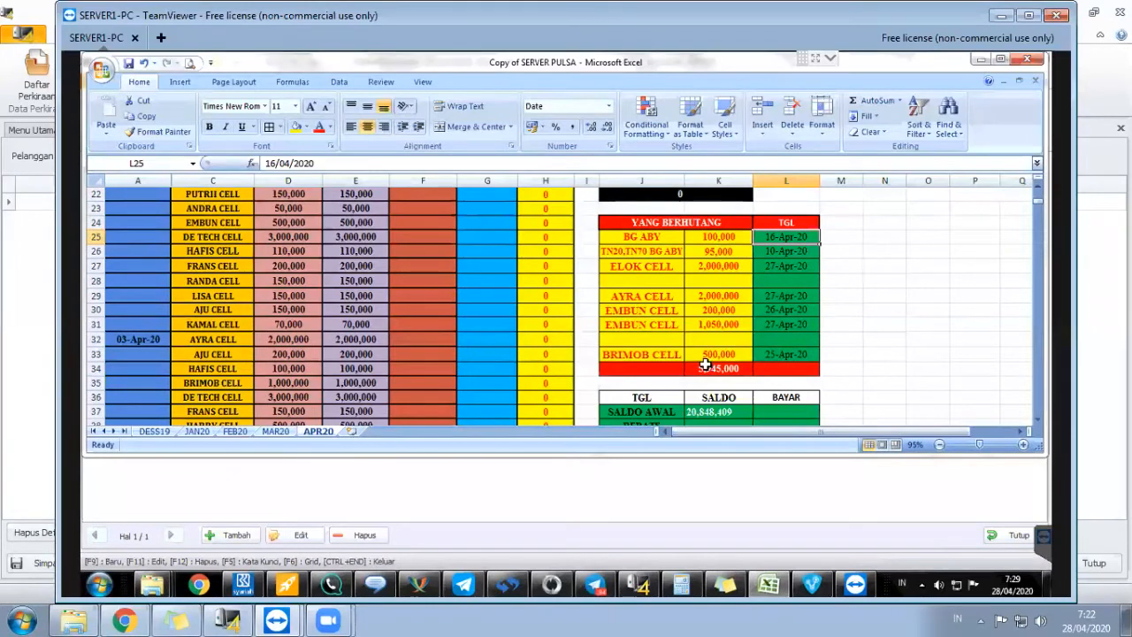
Step: Back in iPos, add the first listed debtor as a new customer in the RETAIL group and select that customer
click(30, 454)
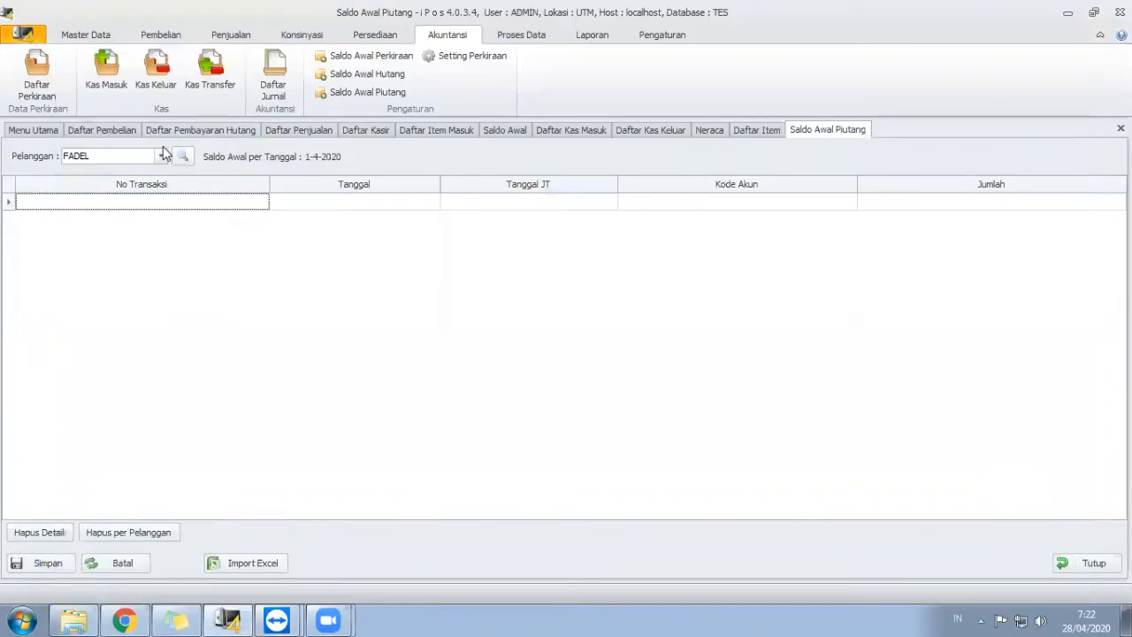
click(162, 155)
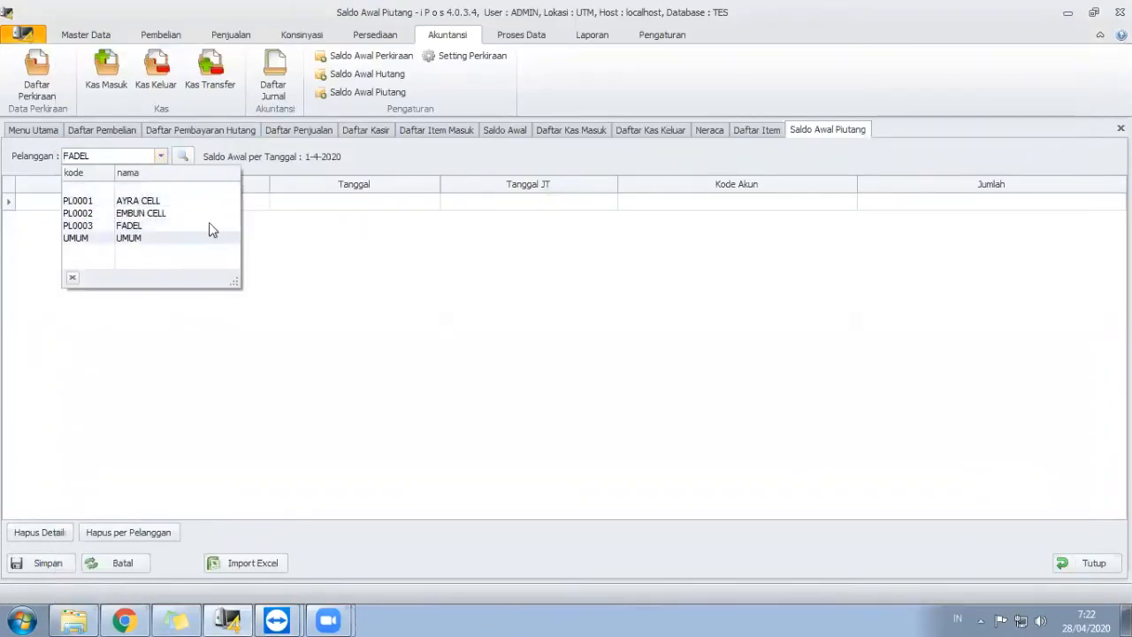
click(182, 156)
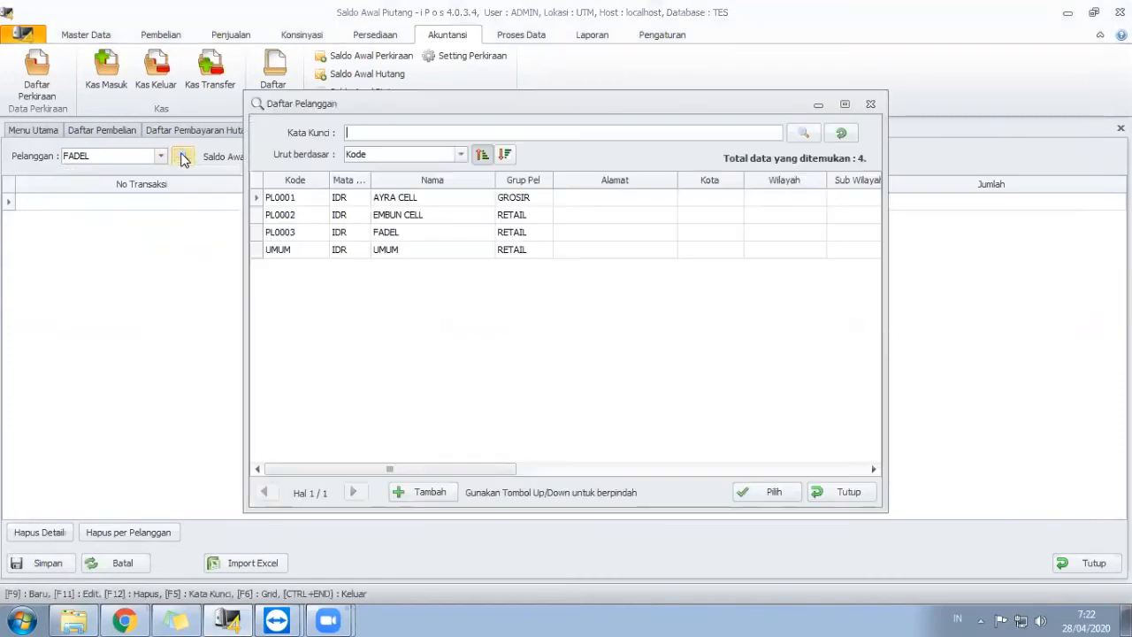
click(419, 491)
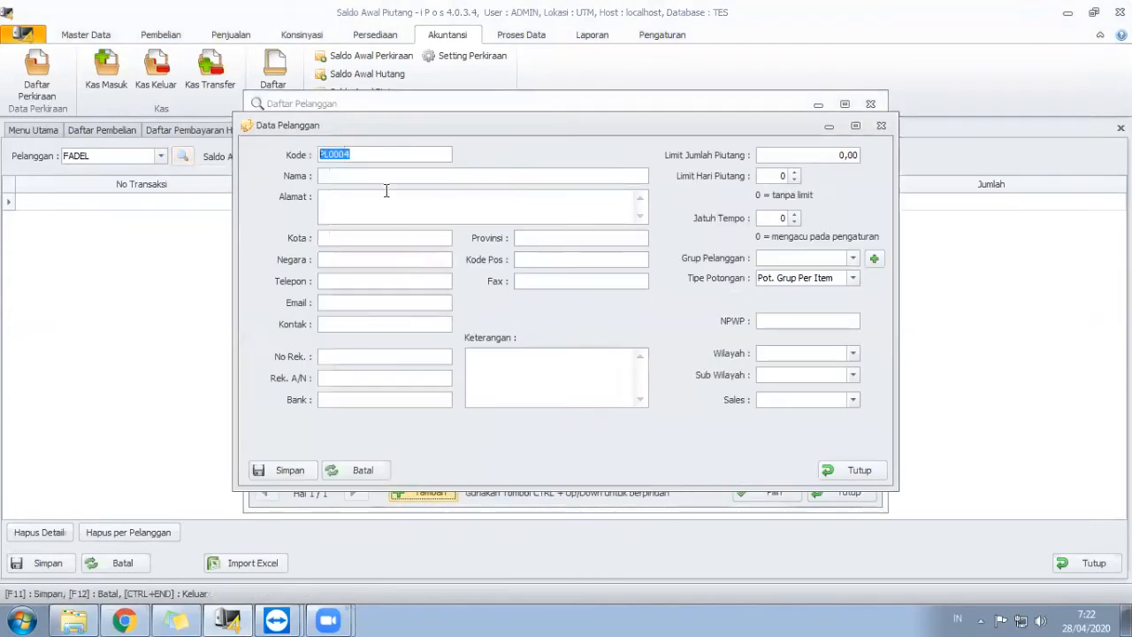
text(BG ABY)
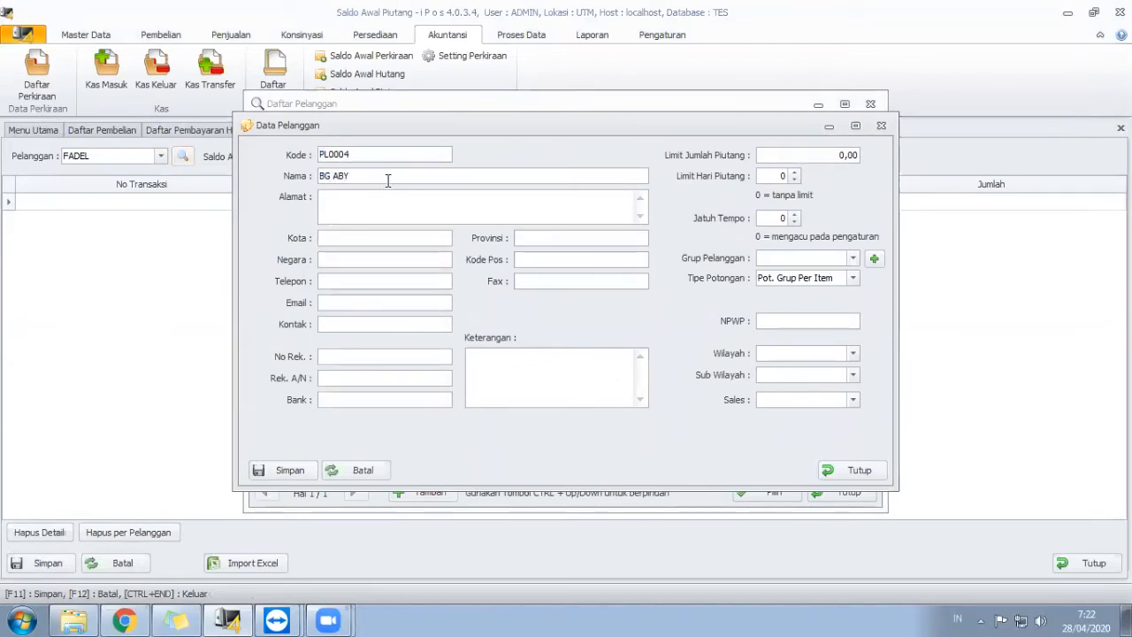
click(852, 259)
click(832, 287)
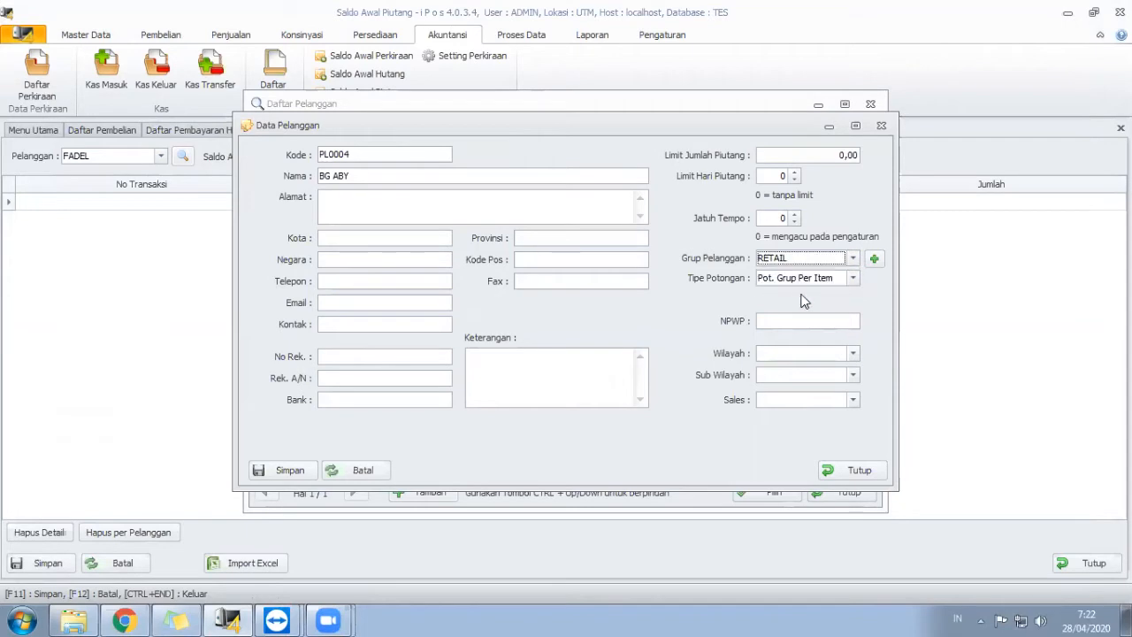
click(293, 471)
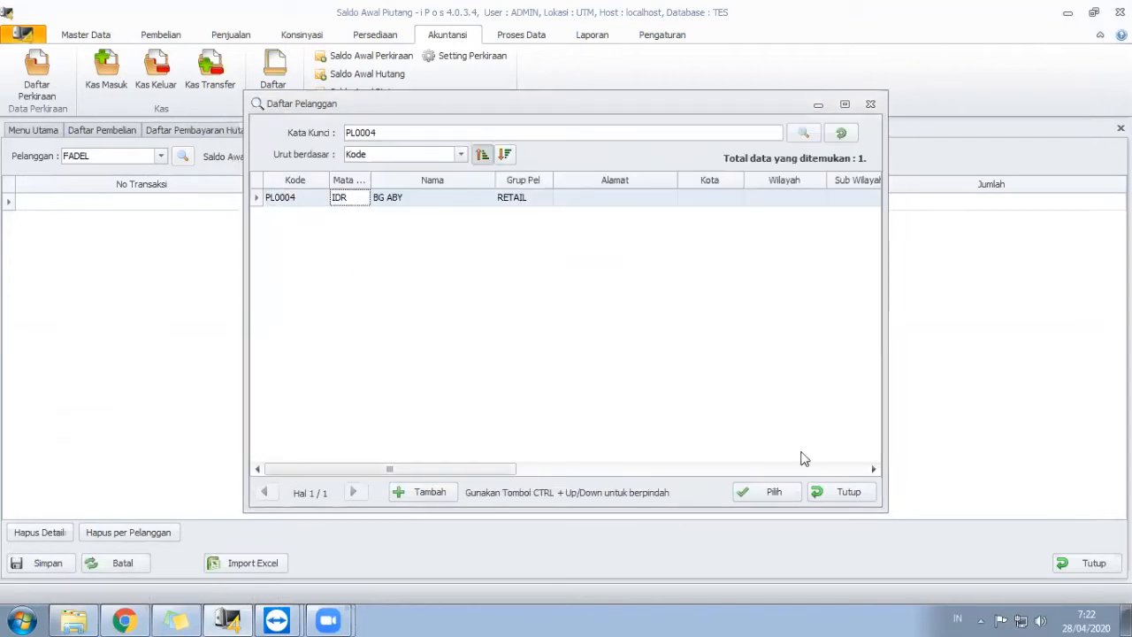
click(778, 493)
Step: Start the receivable row with No Transaksi 1, recheck the date in the remote workbook and set Tanggal to 16/04/2020
click(139, 202)
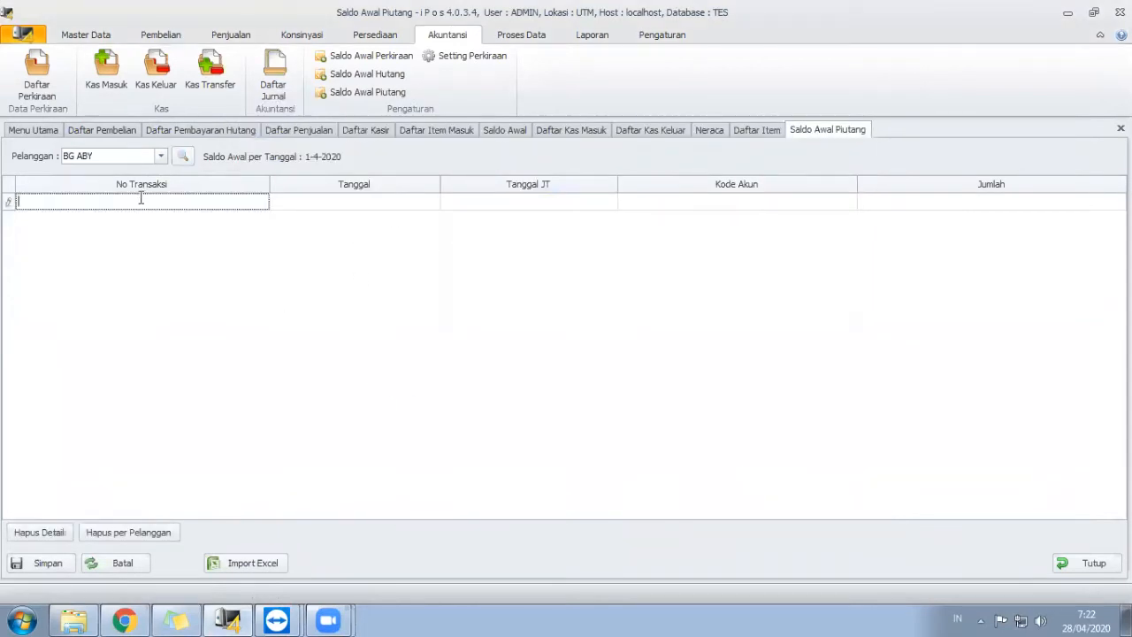
text(1)
key(Tab)
mouse_move(276, 620)
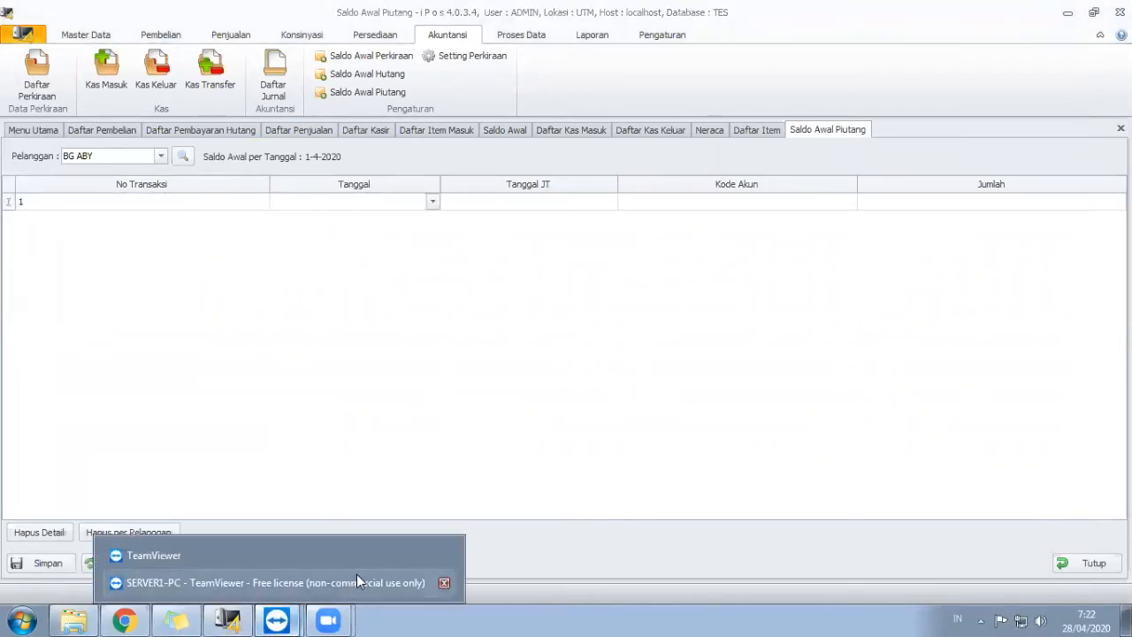
click(345, 581)
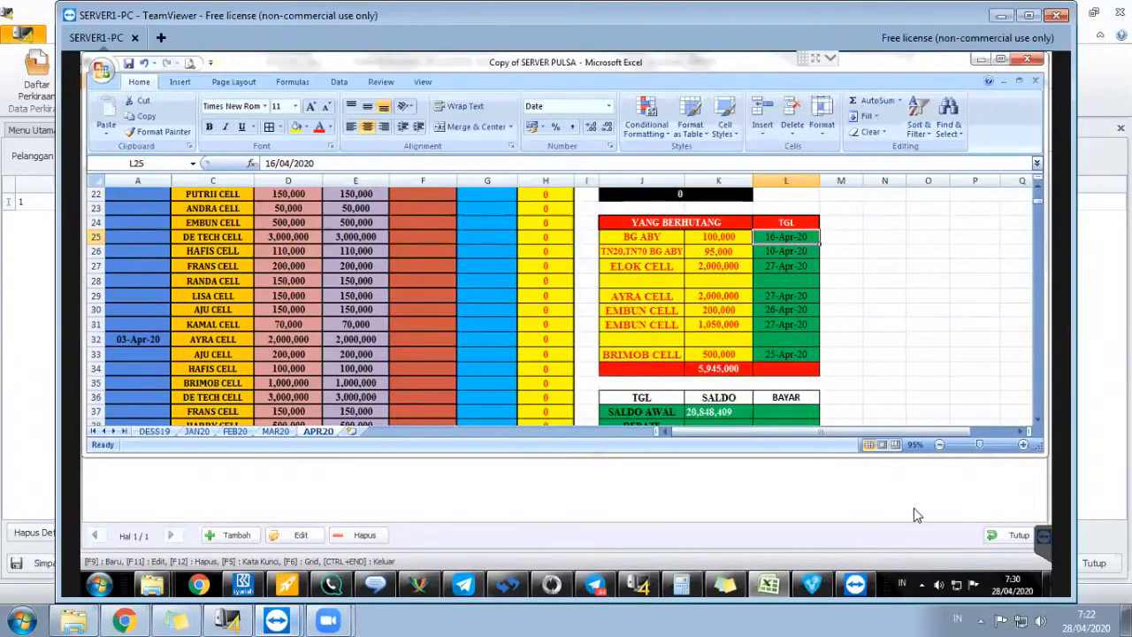
click(29, 455)
click(432, 202)
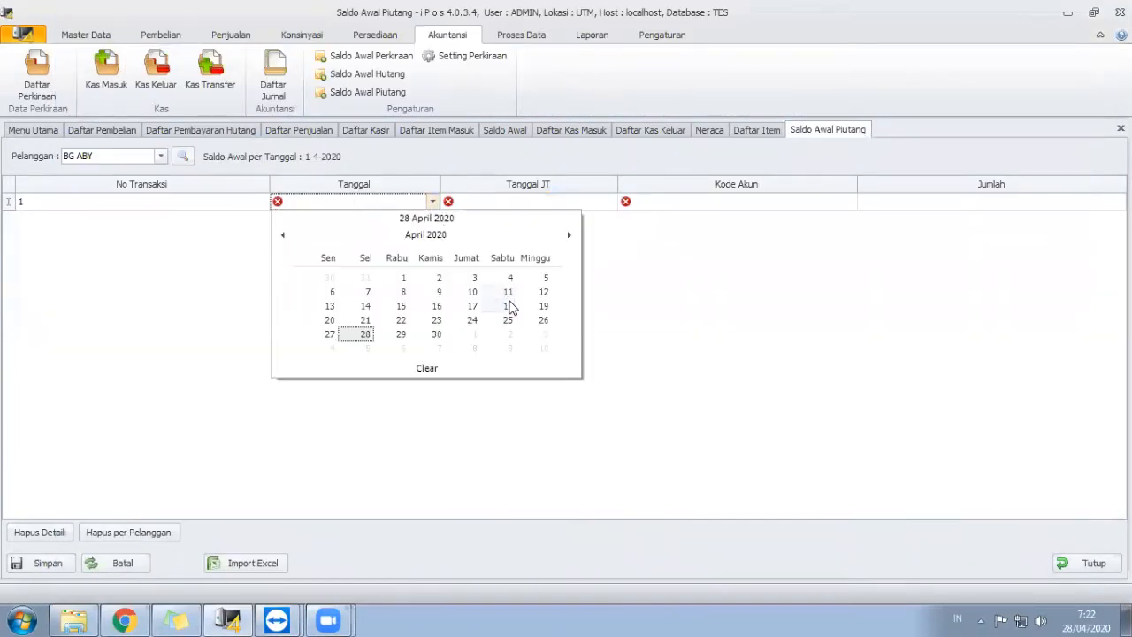
click(436, 306)
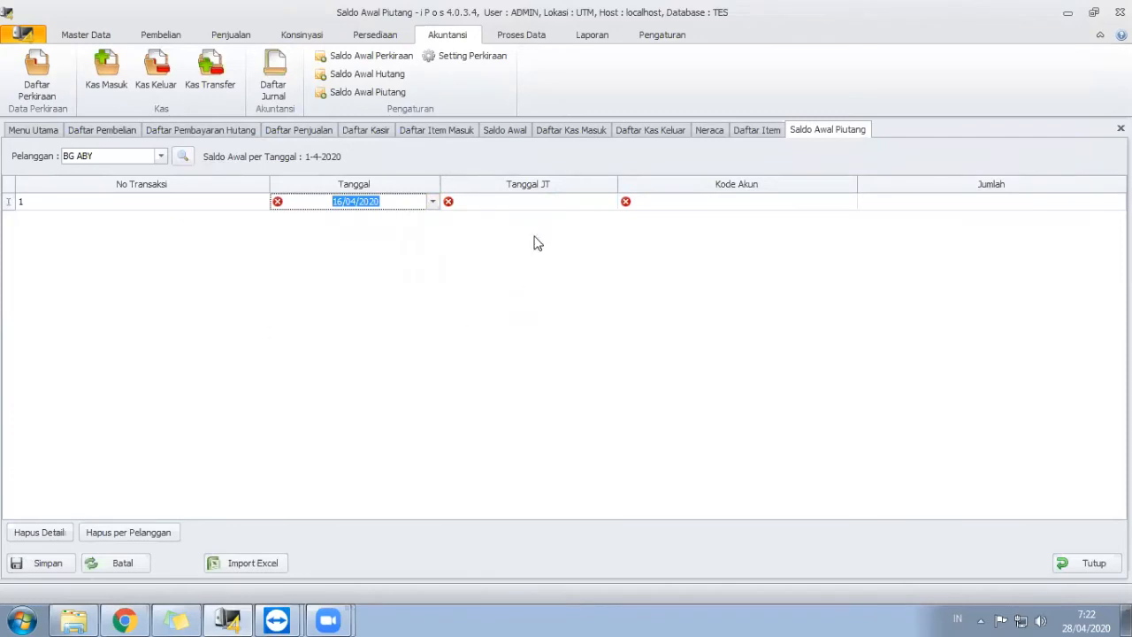
Step: Set the receivable row's Tanggal JT to 30/04/2020 and its Kode Akun to 1-1210 (PIUTANG)
click(541, 202)
click(611, 202)
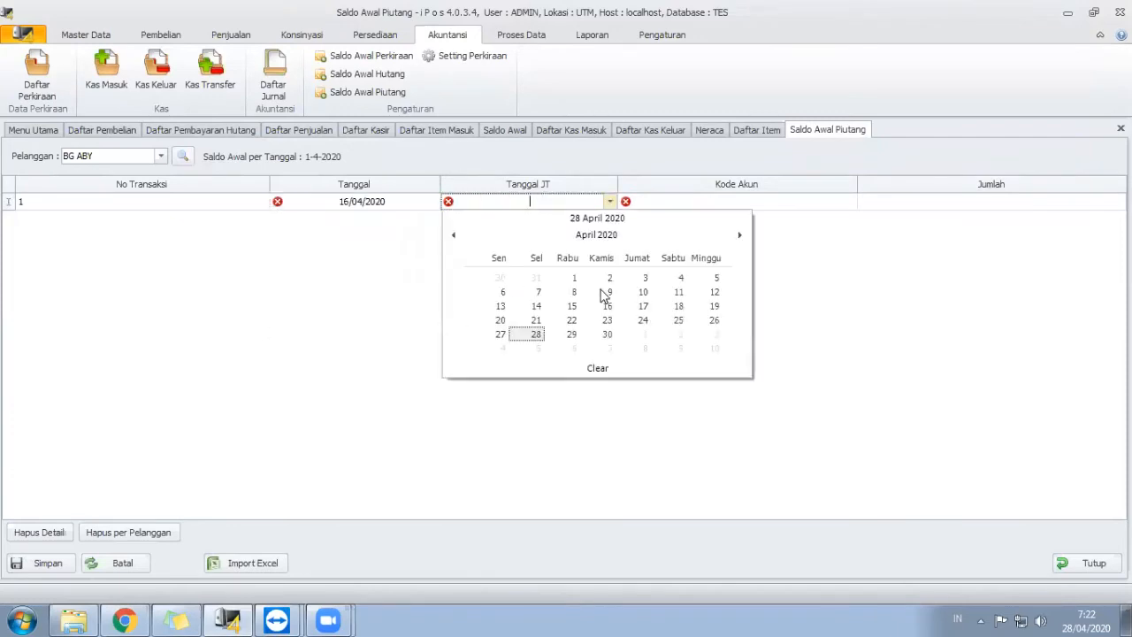
click(607, 334)
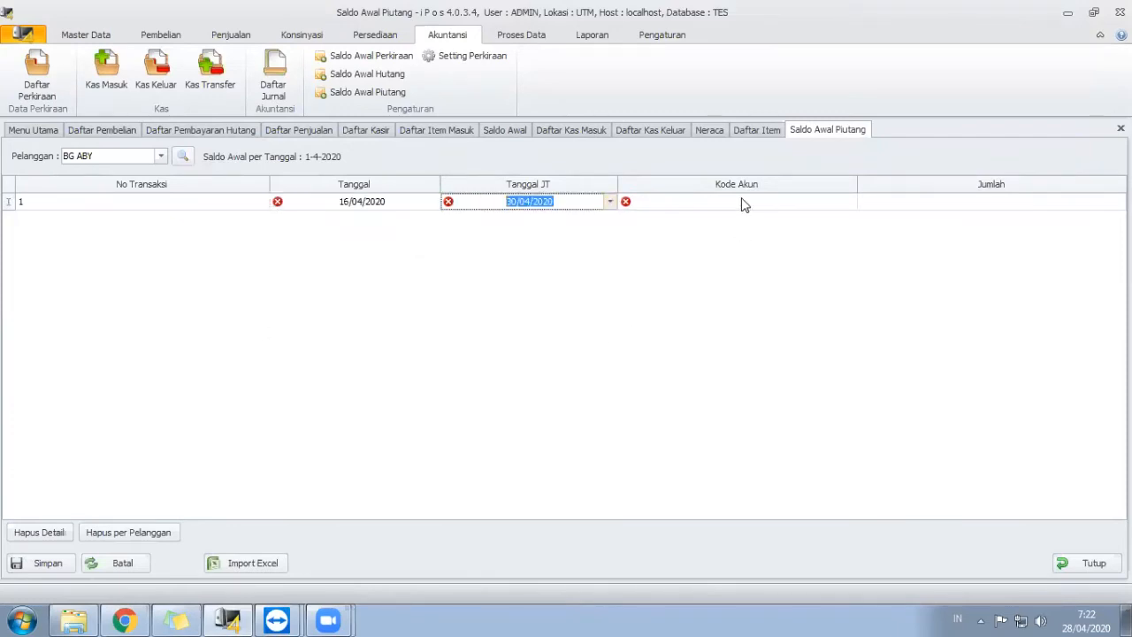
click(743, 202)
click(849, 202)
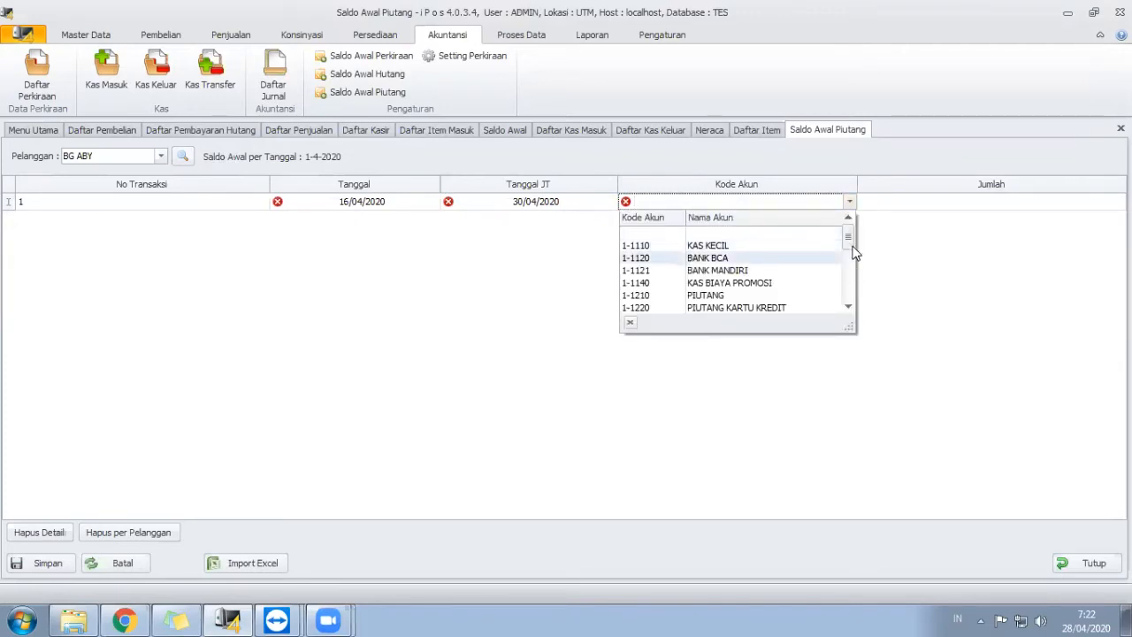
click(767, 298)
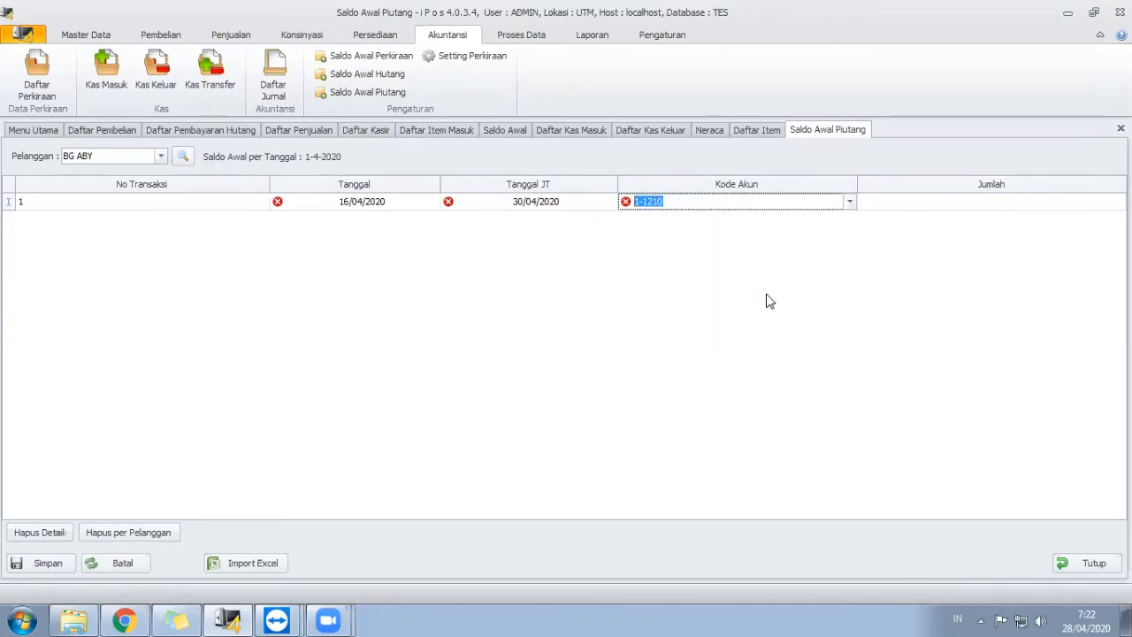
Step: Set the receivable row's Jumlah to 100.000,00 and complete the row
key(Tab)
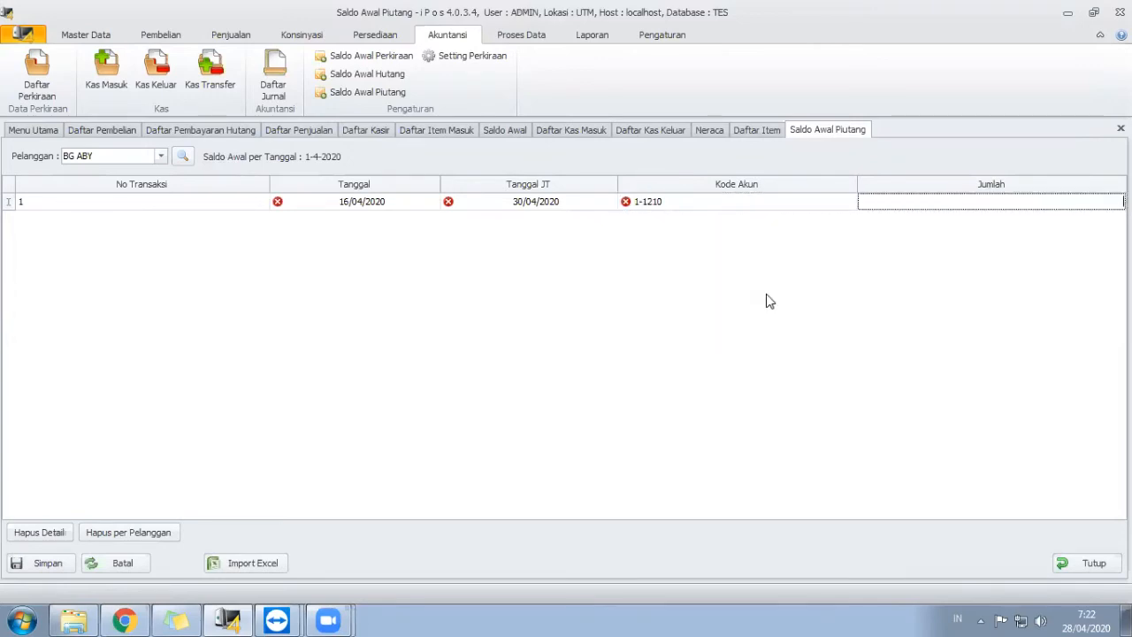
text(100.000,00)
key(Tab)
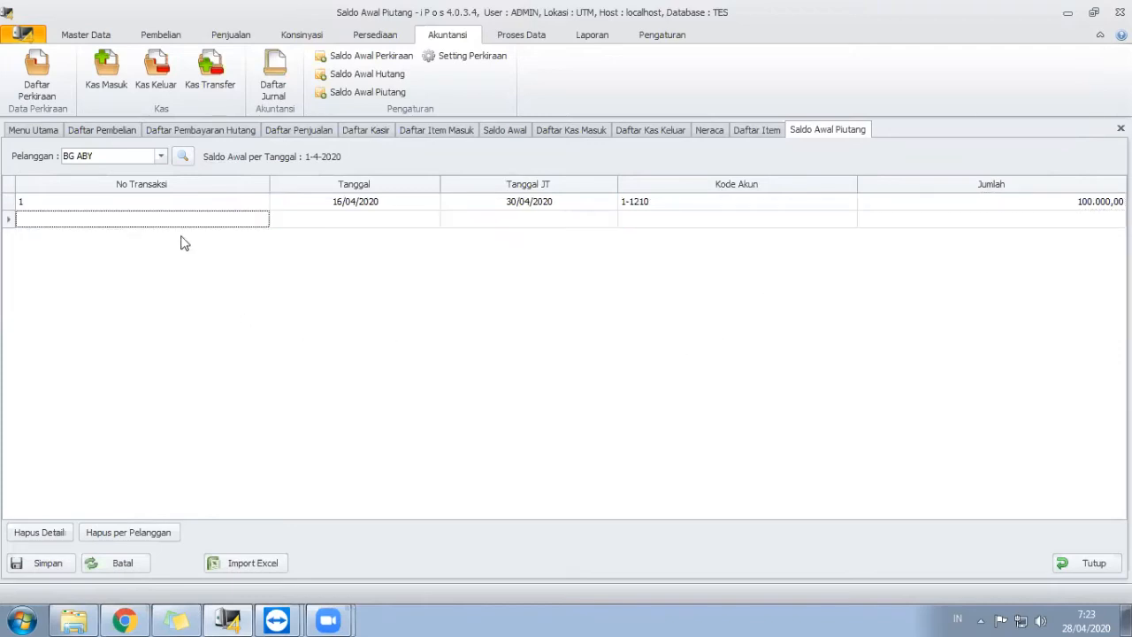
Step: Review the debtor list in the remote workbook, return to iPos, save the opening receivable and close its form
click(277, 620)
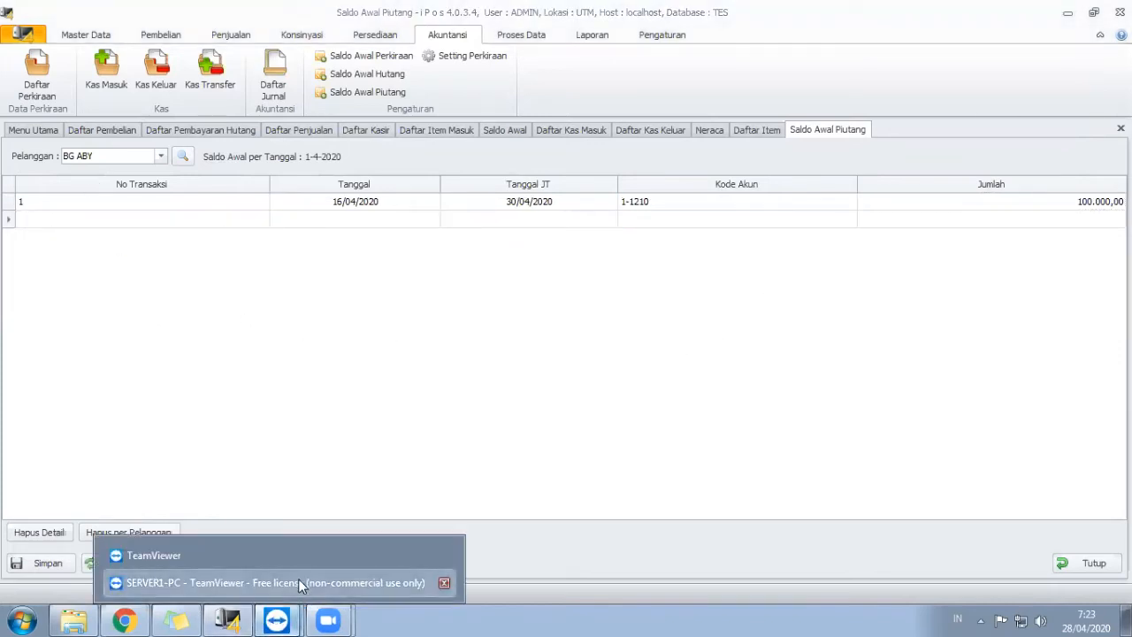
click(298, 580)
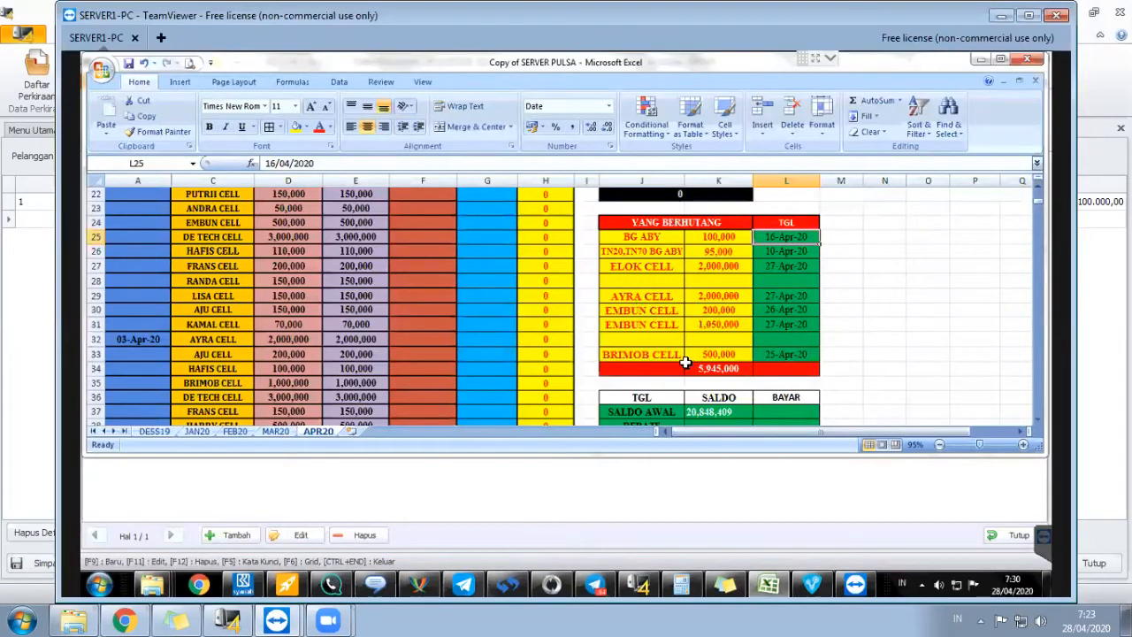
click(4, 421)
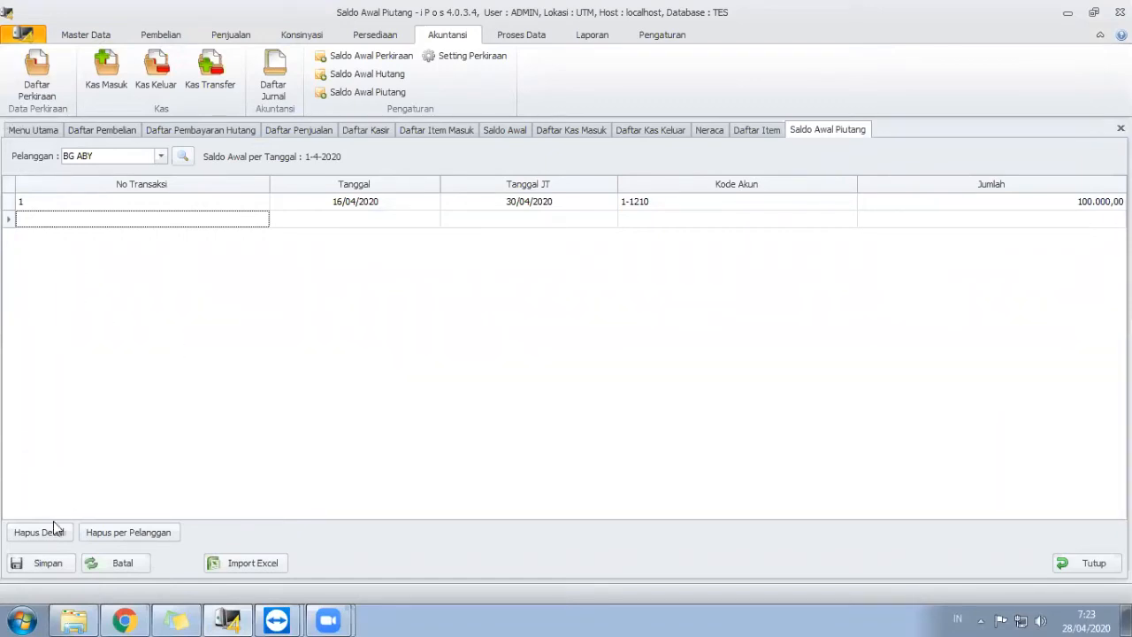
click(49, 563)
click(617, 373)
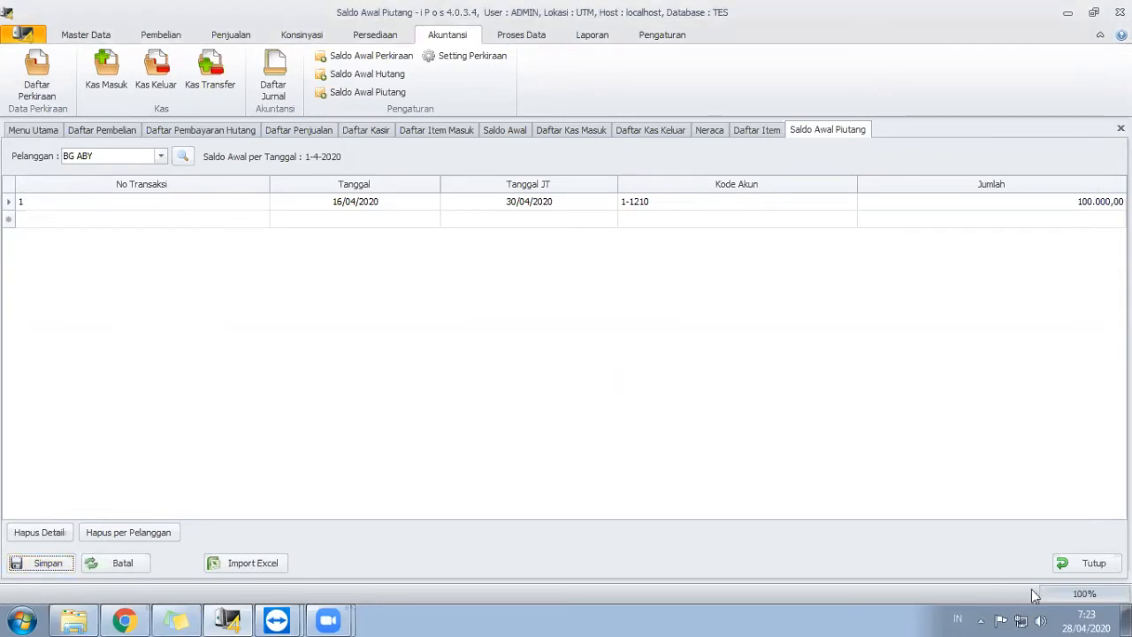
click(1088, 562)
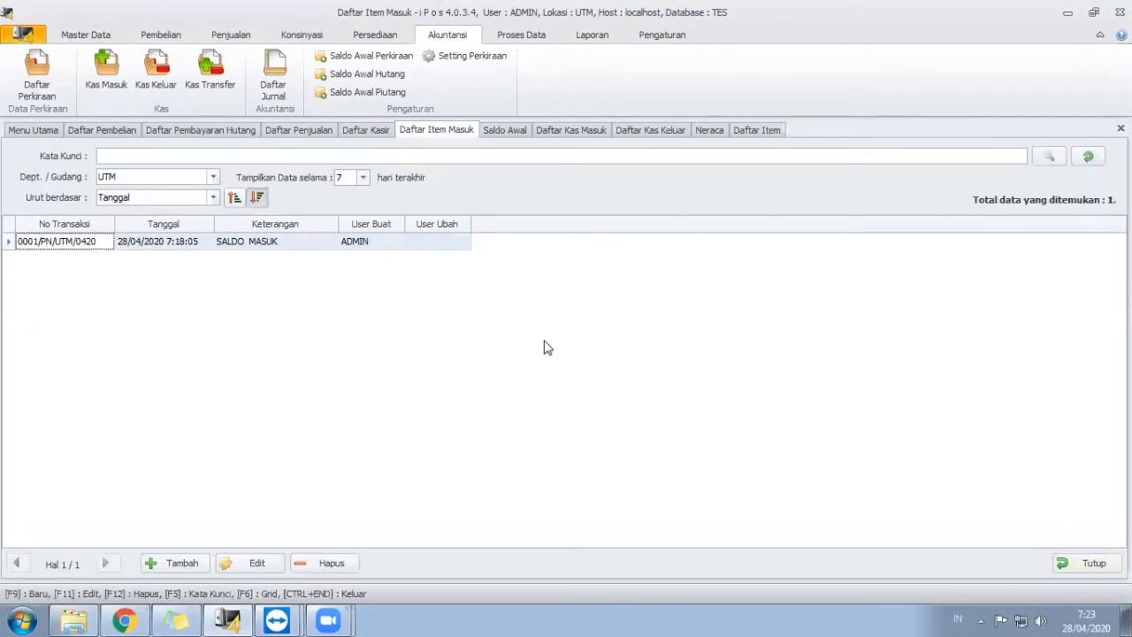
Step: Check the topic list in the sticky notes and start a new purchase from Daftar Pembelian in iPos
click(177, 620)
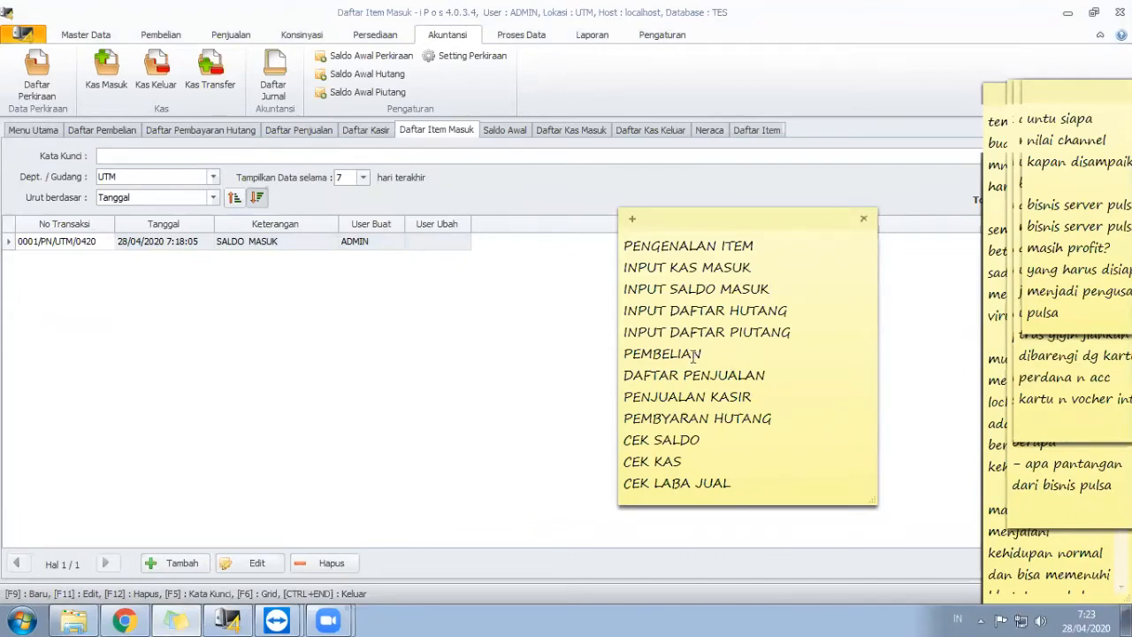
click(436, 386)
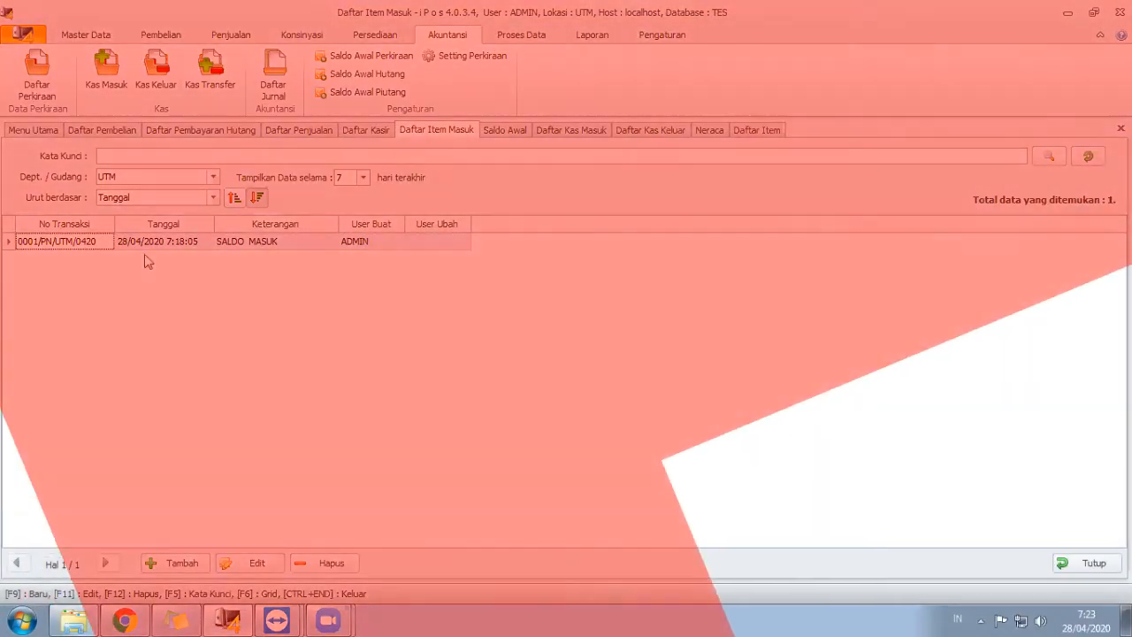
click(161, 34)
click(103, 76)
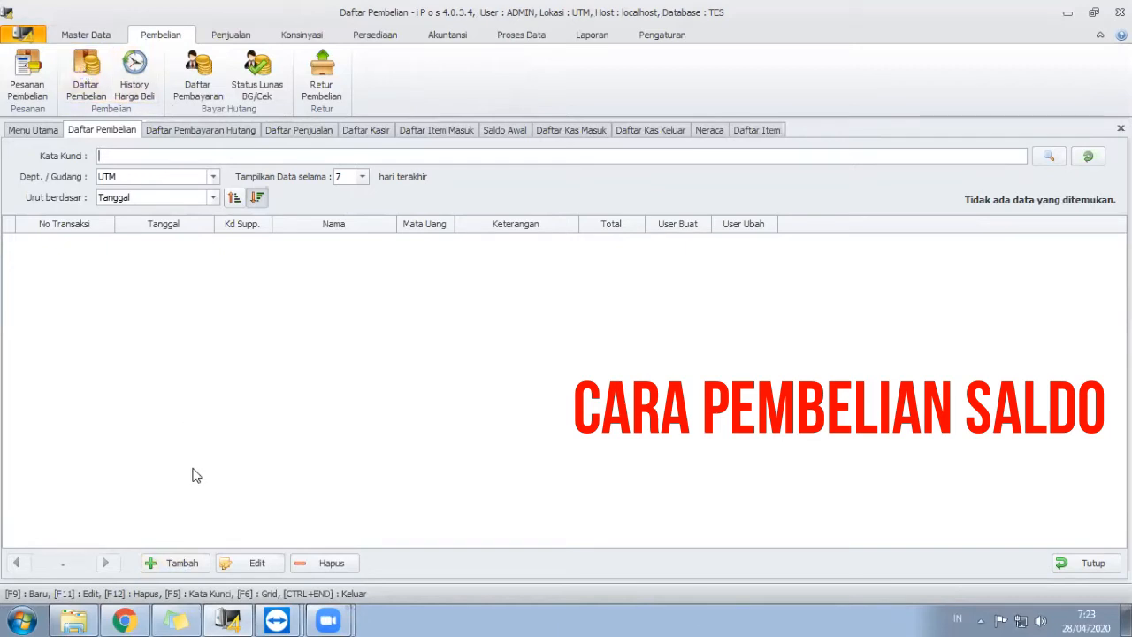
click(174, 564)
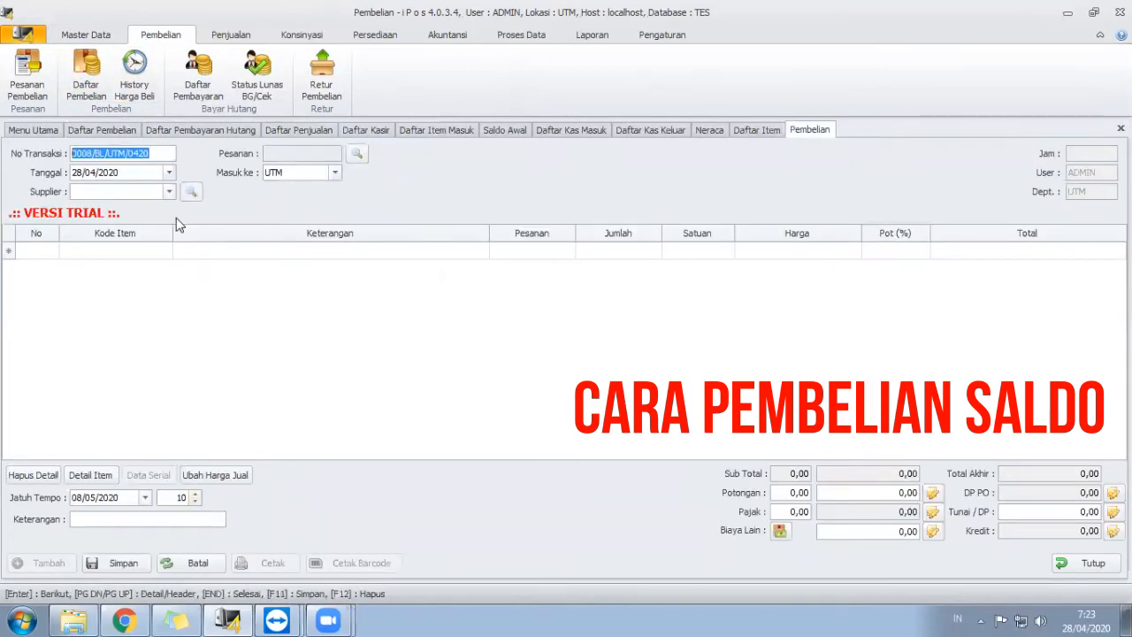
Step: Try to look up item code PE with SERVER PULSA set as supplier, and clear the purchase's supplier
click(167, 192)
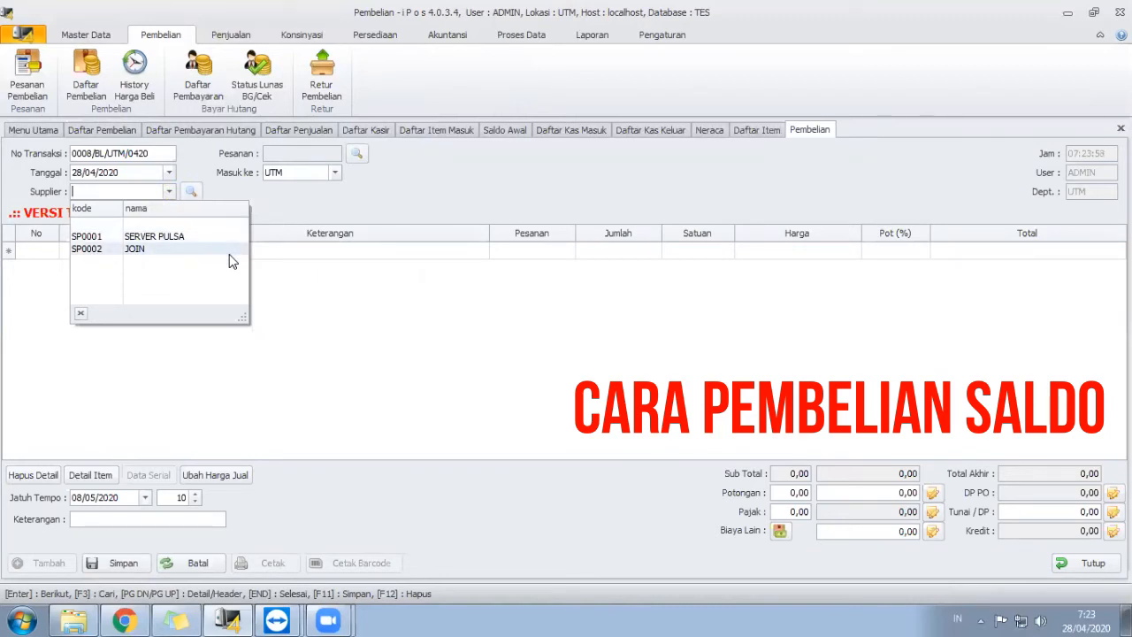
click(183, 237)
click(144, 252)
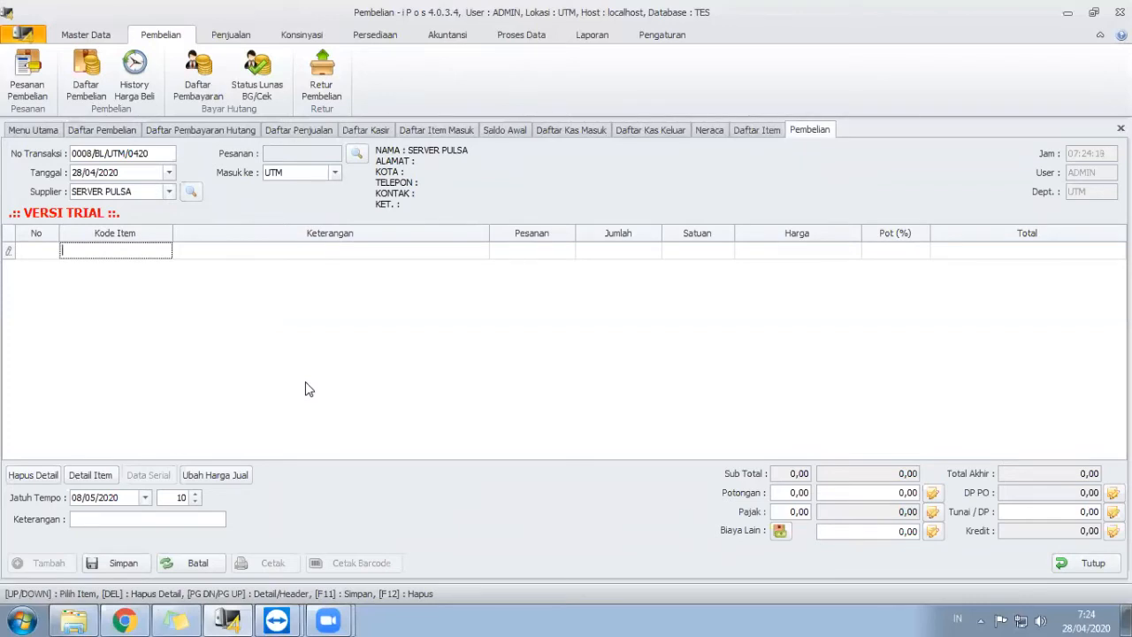
text(PE)
key(Return)
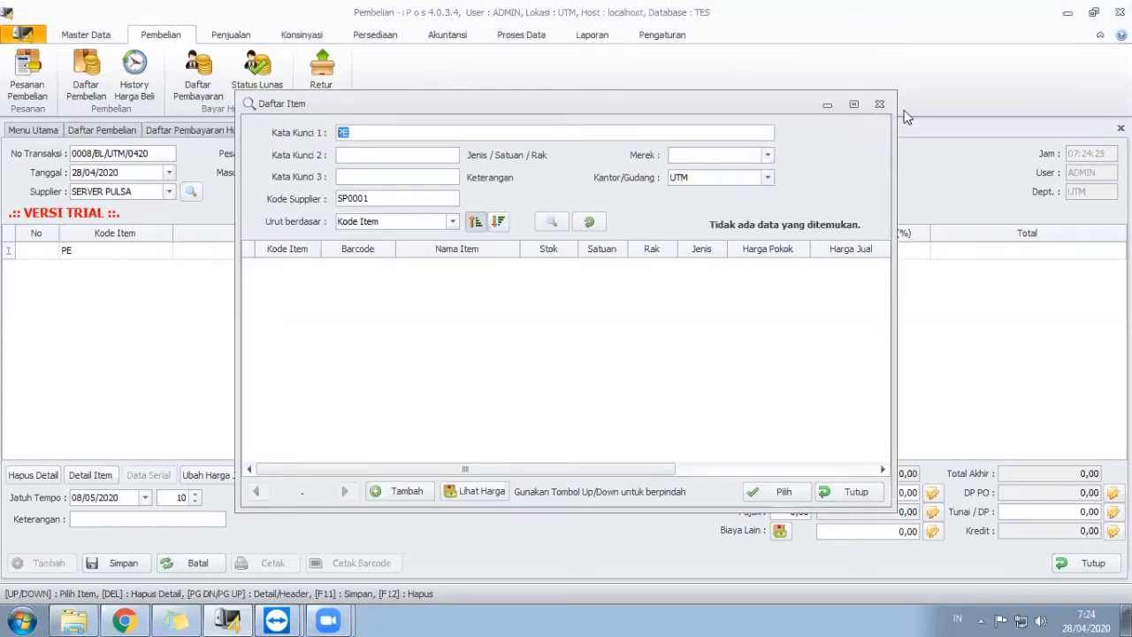
click(879, 103)
click(169, 191)
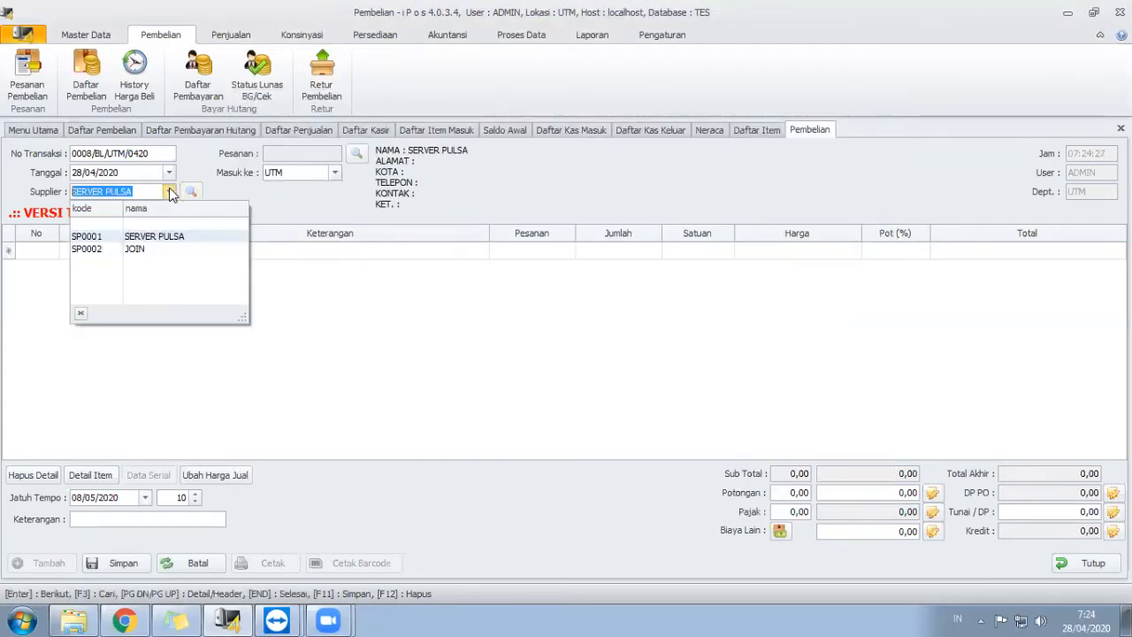
key(Escape)
Step: Look up item code PE for the purchase and add PULSA ELEKTRIK in the PULSA unit
click(110, 252)
text(PE)
key(Return)
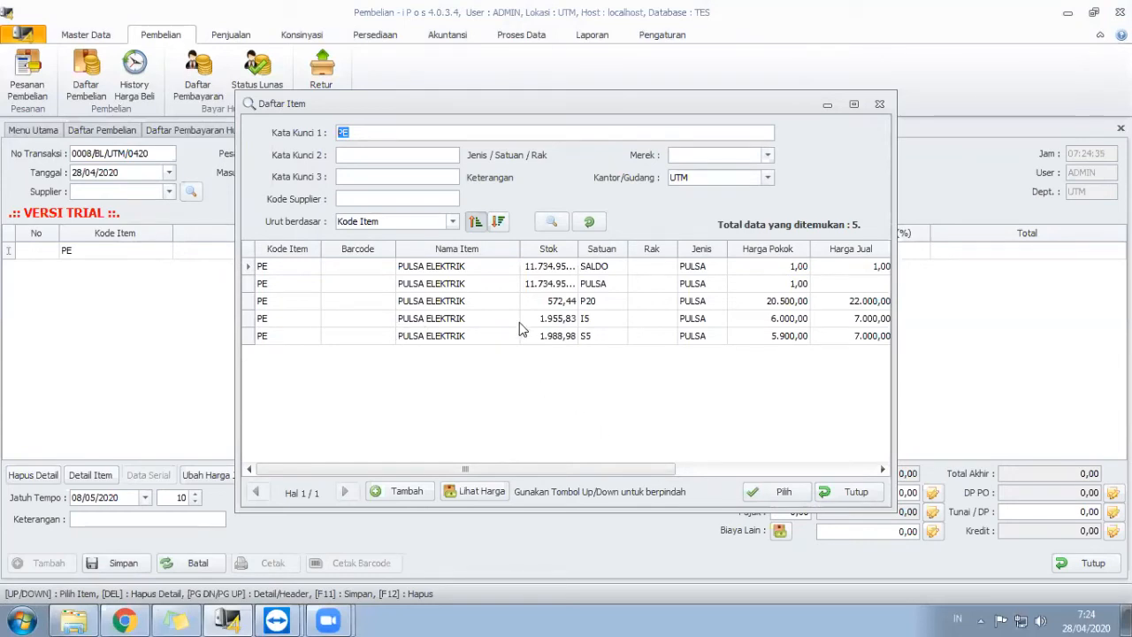
click(454, 284)
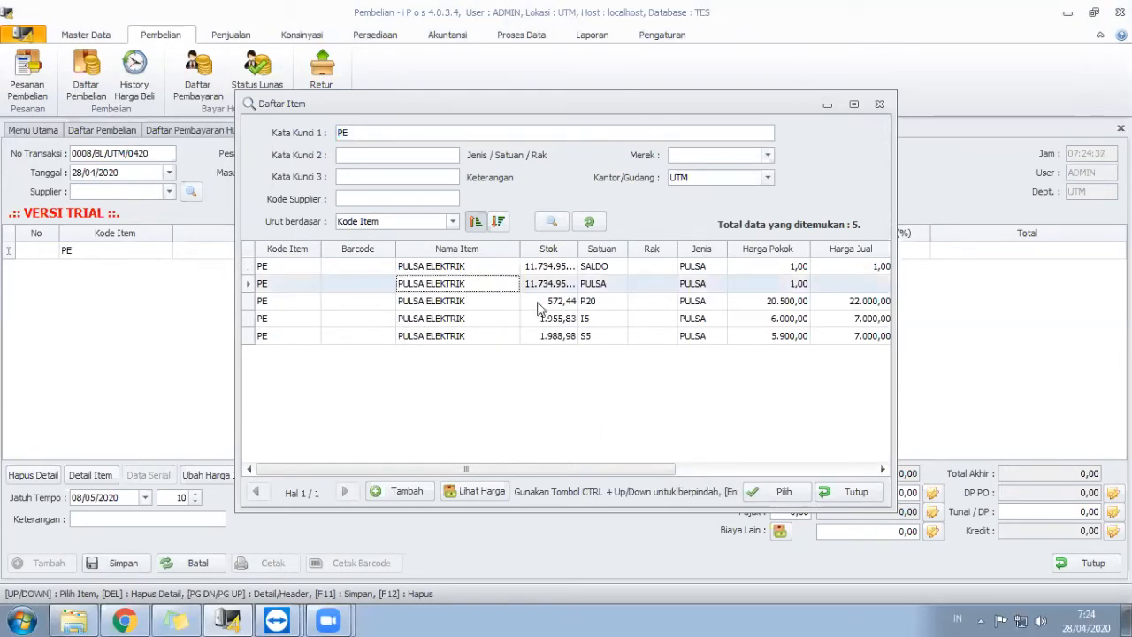
click(595, 287)
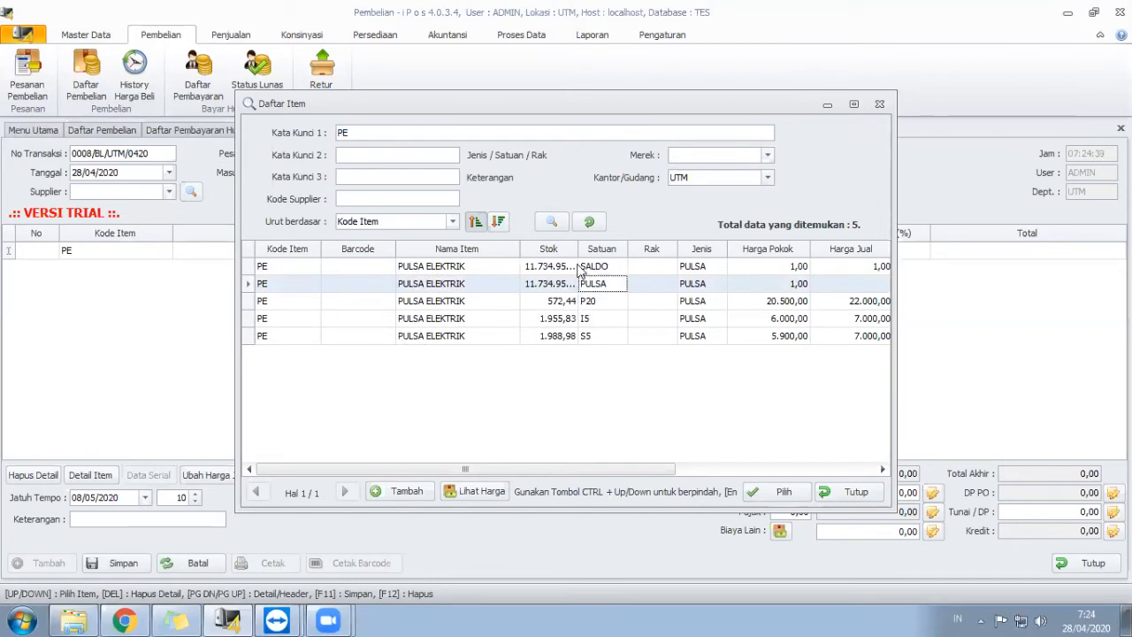
click(459, 290)
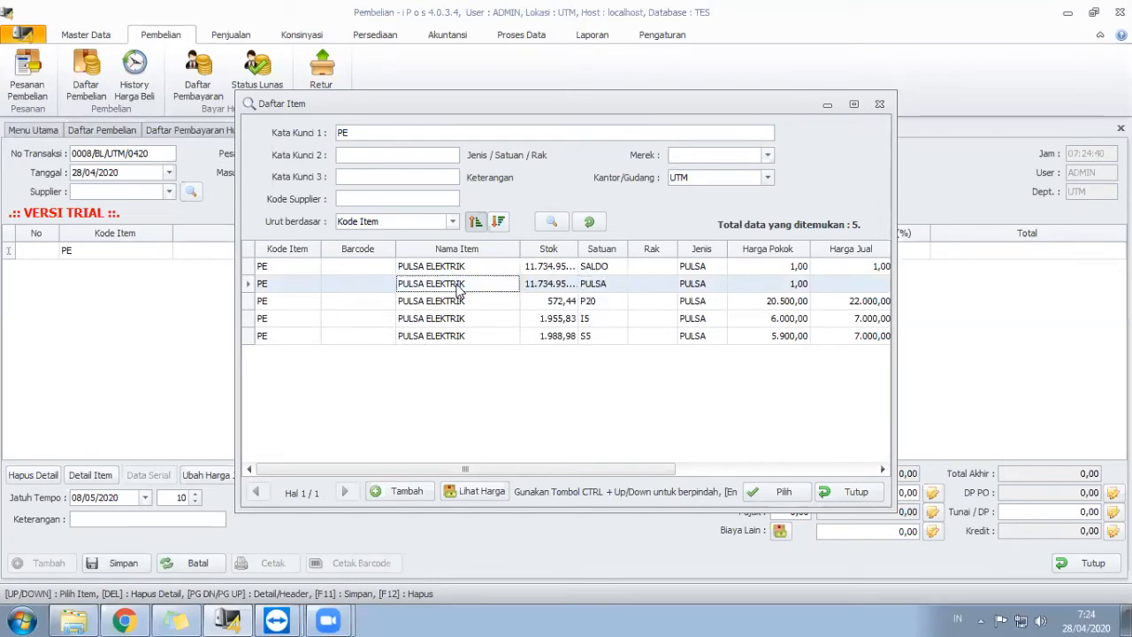
click(778, 492)
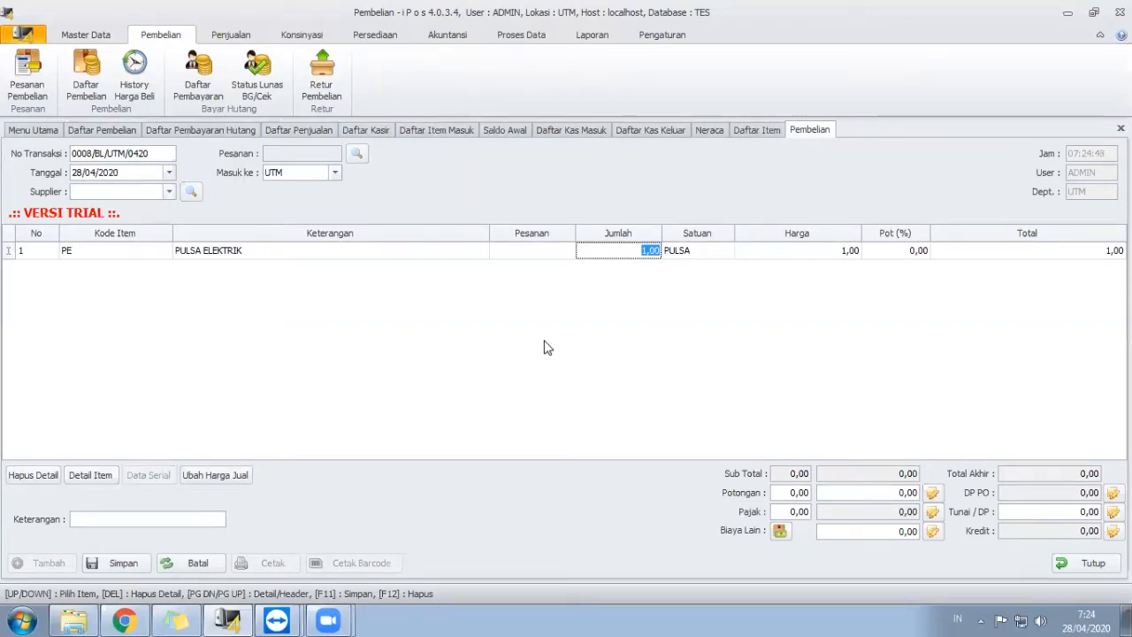
Step: Set the purchase row's Jumlah to 2.000.000,00 and choose SERVER PULSA as the supplier
text(2000000)
key(Return)
key(Return)
key(Return)
key(Return)
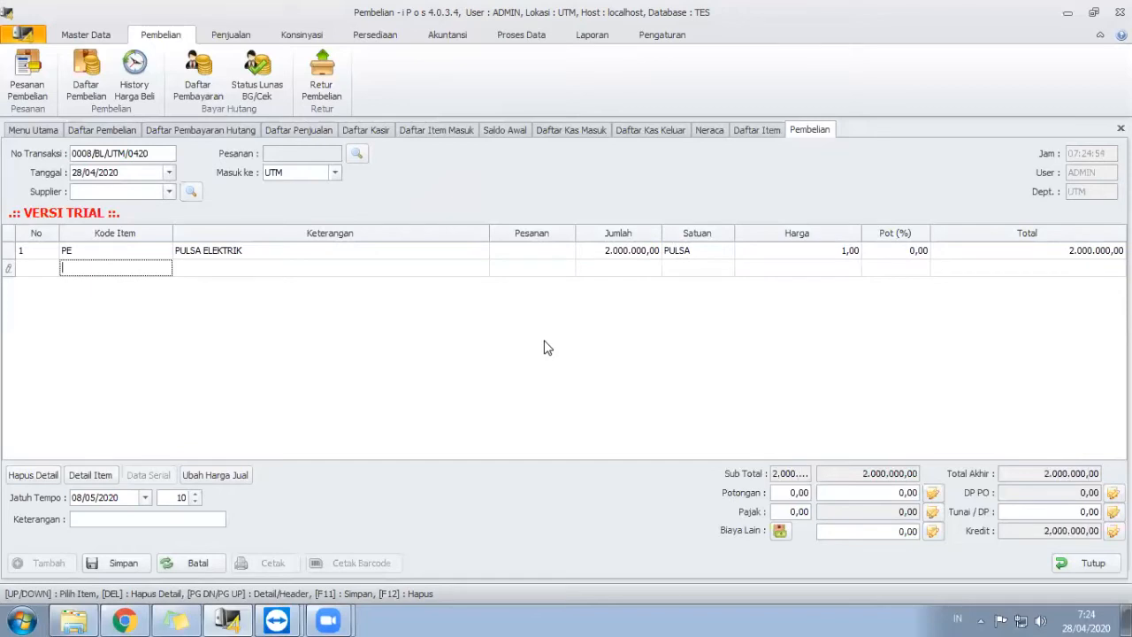
click(174, 191)
click(170, 243)
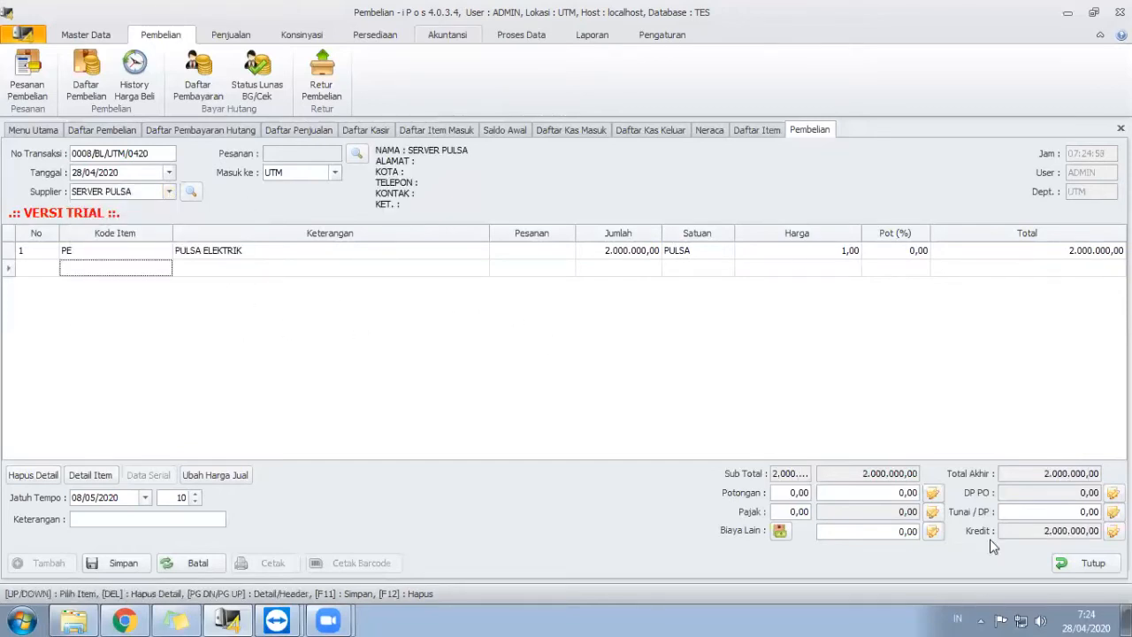
Step: Try a full cash payment of 2.000.000,00 in Tunai / DP and set it back to 0
click(1007, 512)
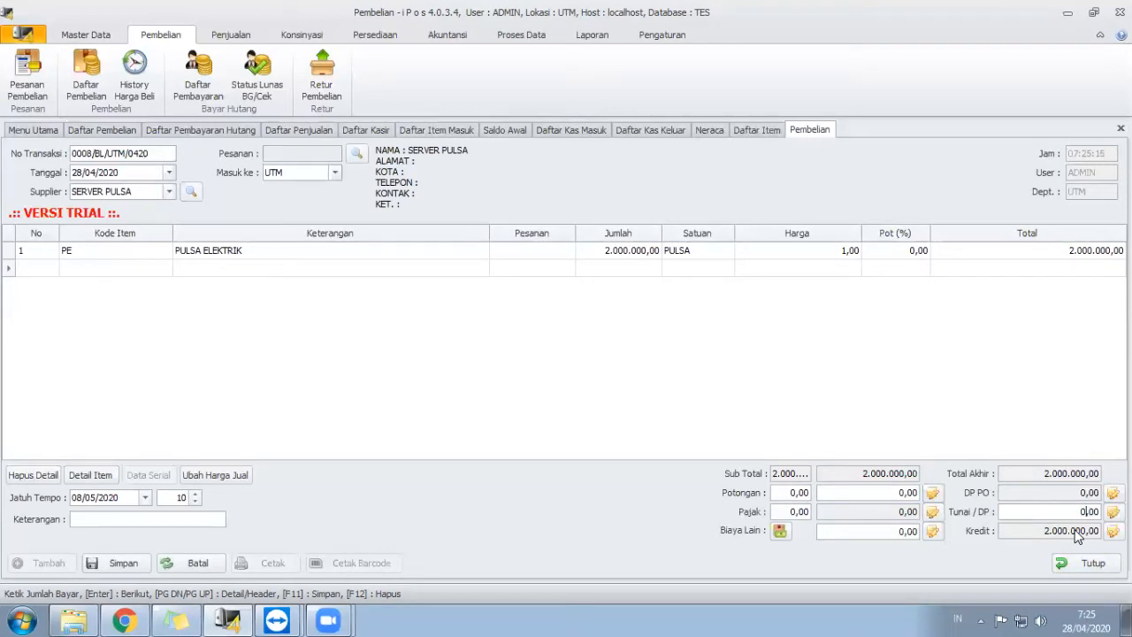
text(2000000)
click(955, 374)
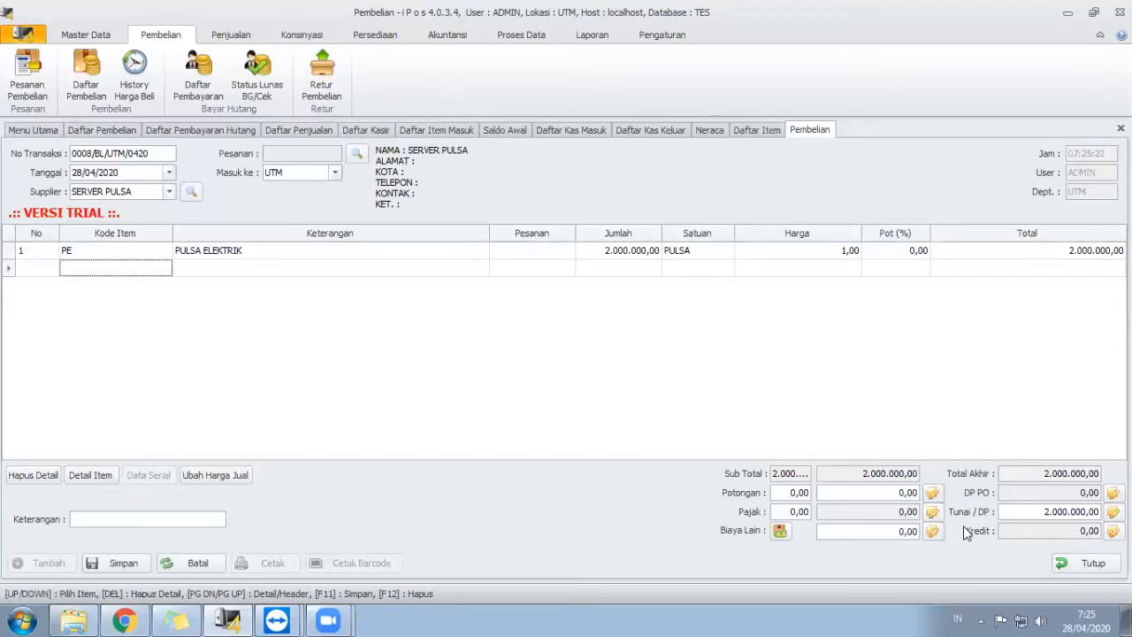
drag(1033, 511, 1095, 510)
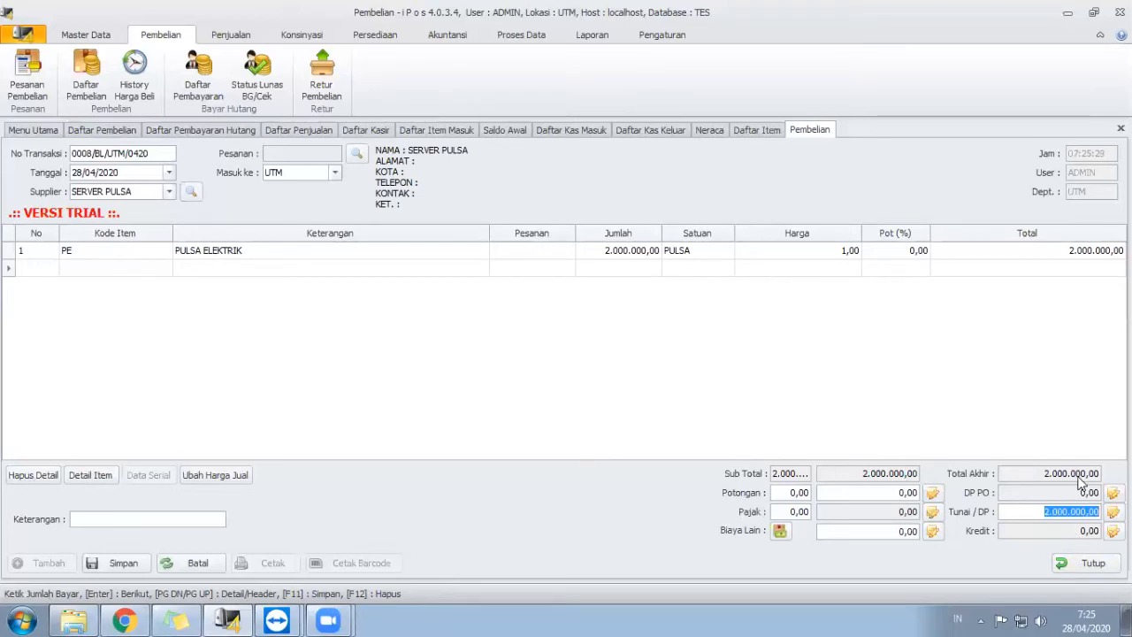
text(0)
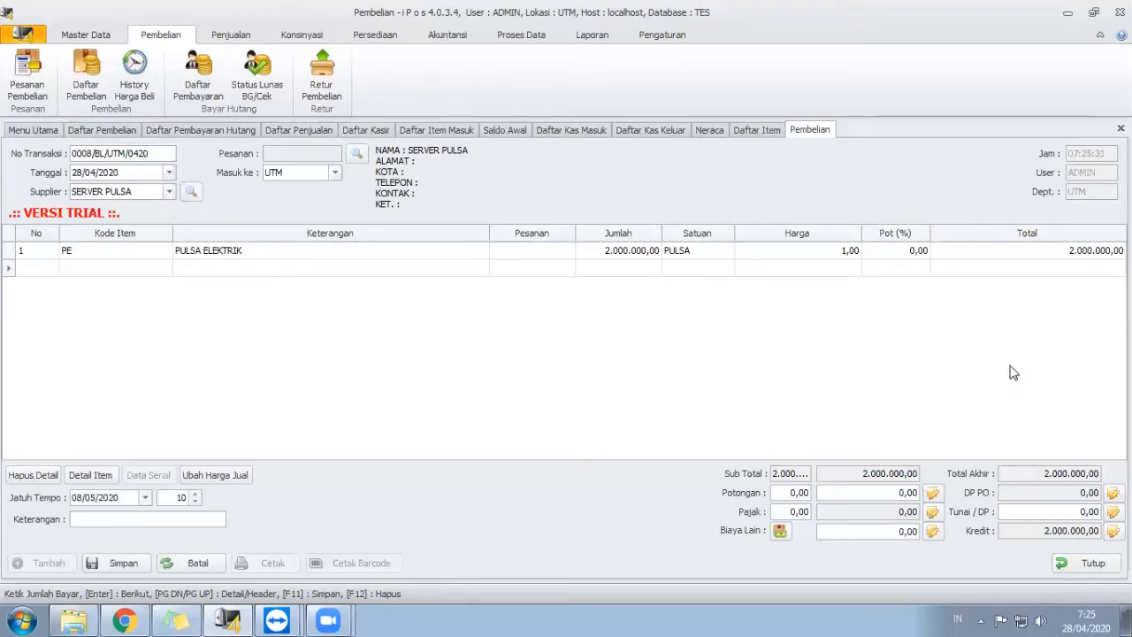
key(Return)
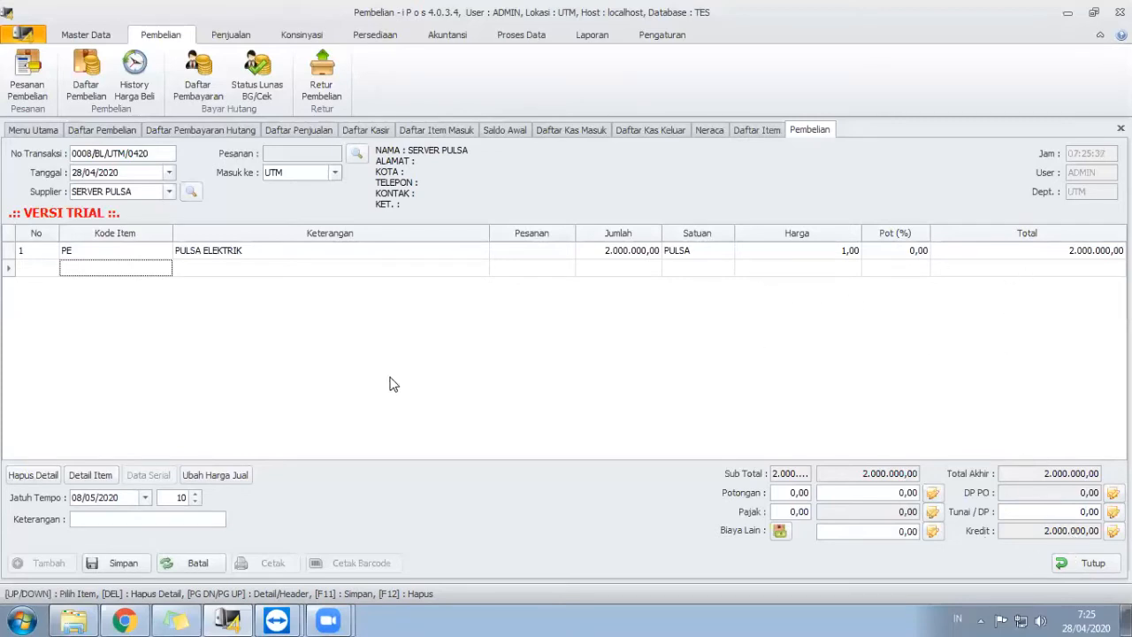
Step: Save the credit purchase of PULSA ELEKTRIK and close the purchase form
click(122, 563)
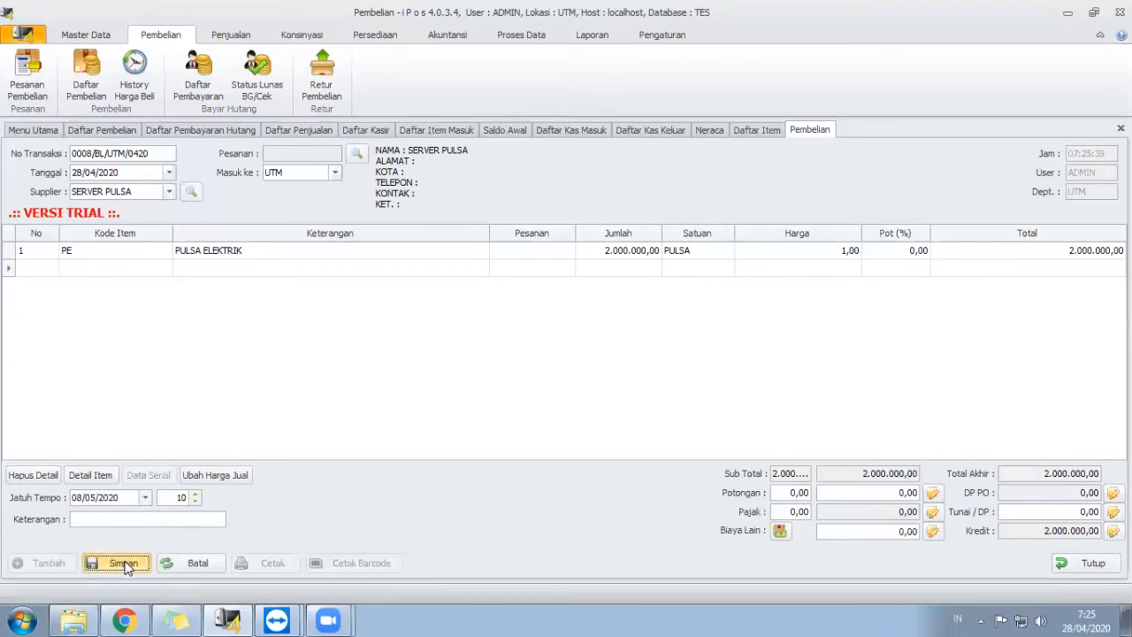
click(689, 368)
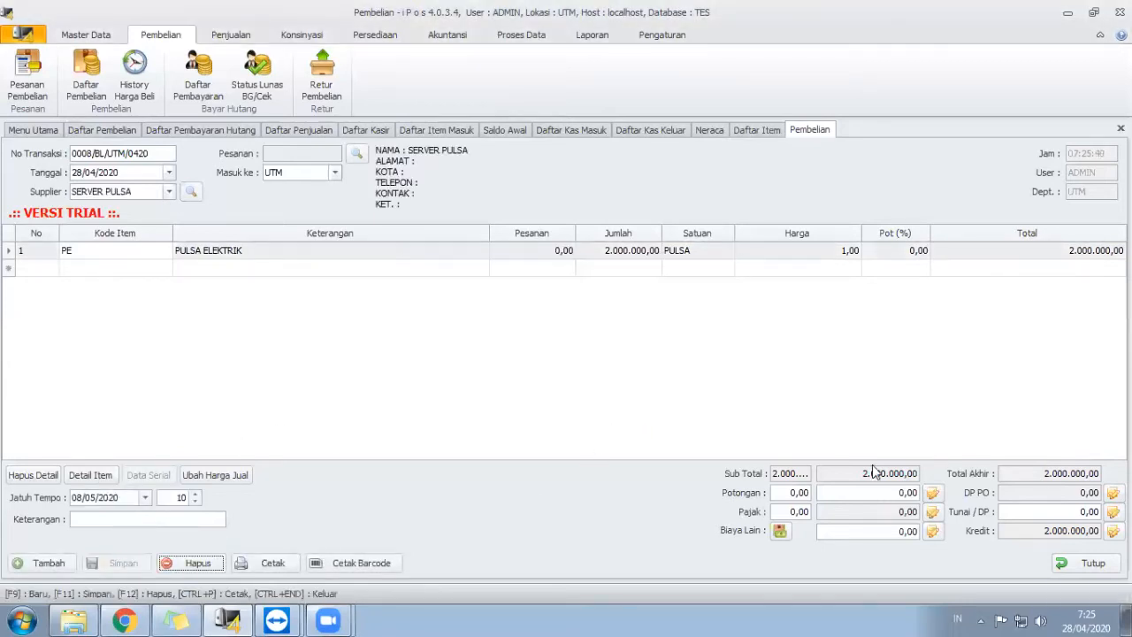
click(1080, 566)
Step: Check the topic list in the sticky notes and start a new sale from Daftar Penjualan in iPos
click(176, 619)
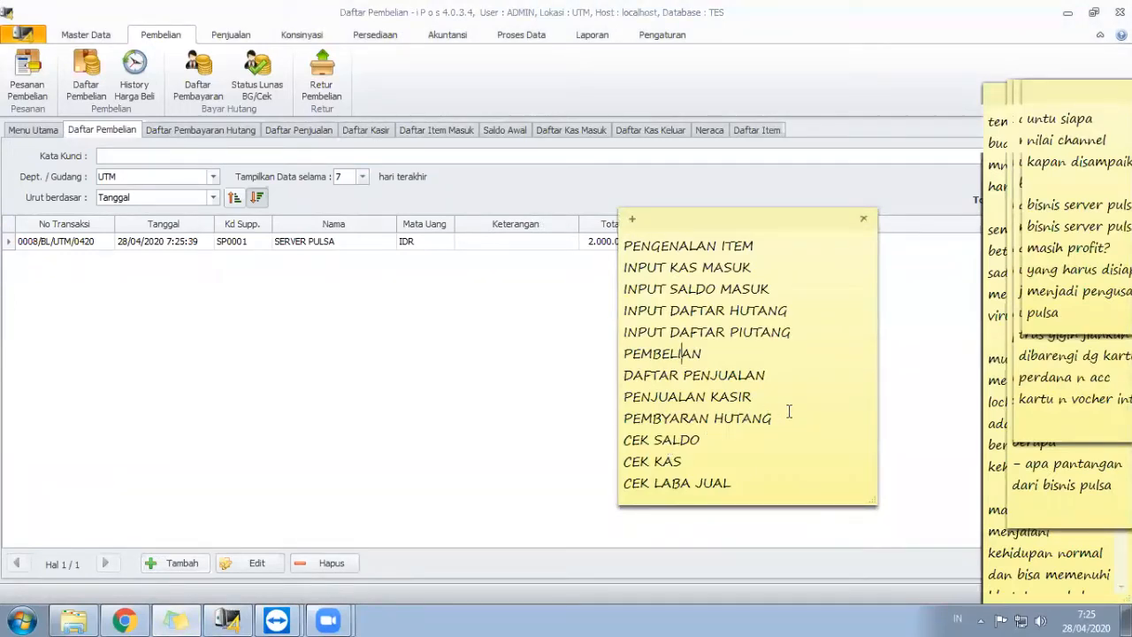
click(407, 416)
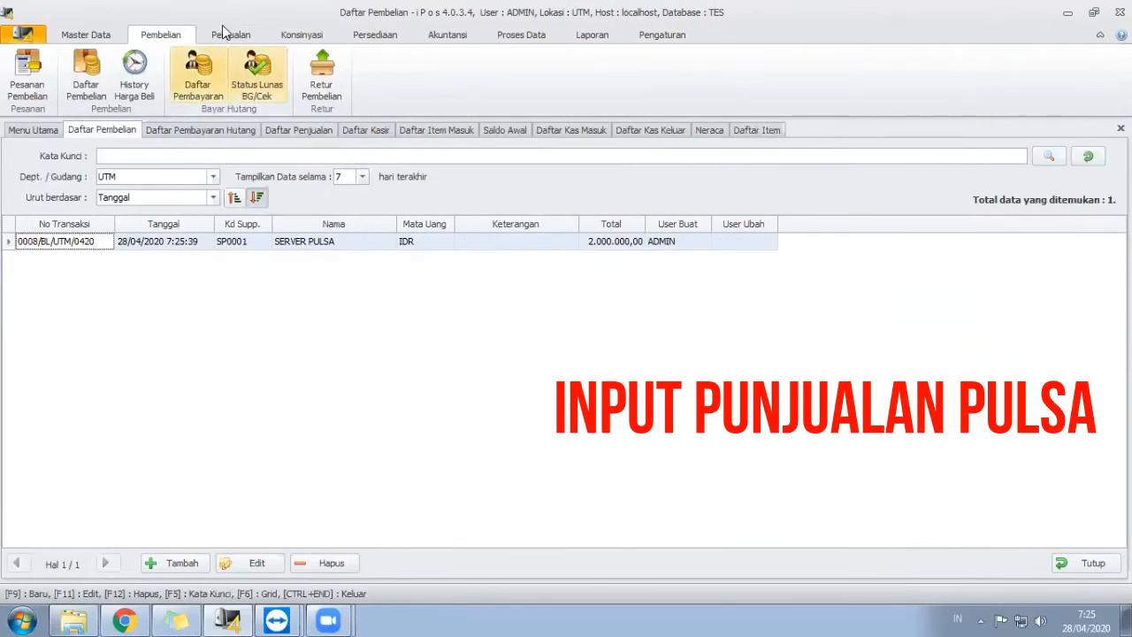
click(230, 35)
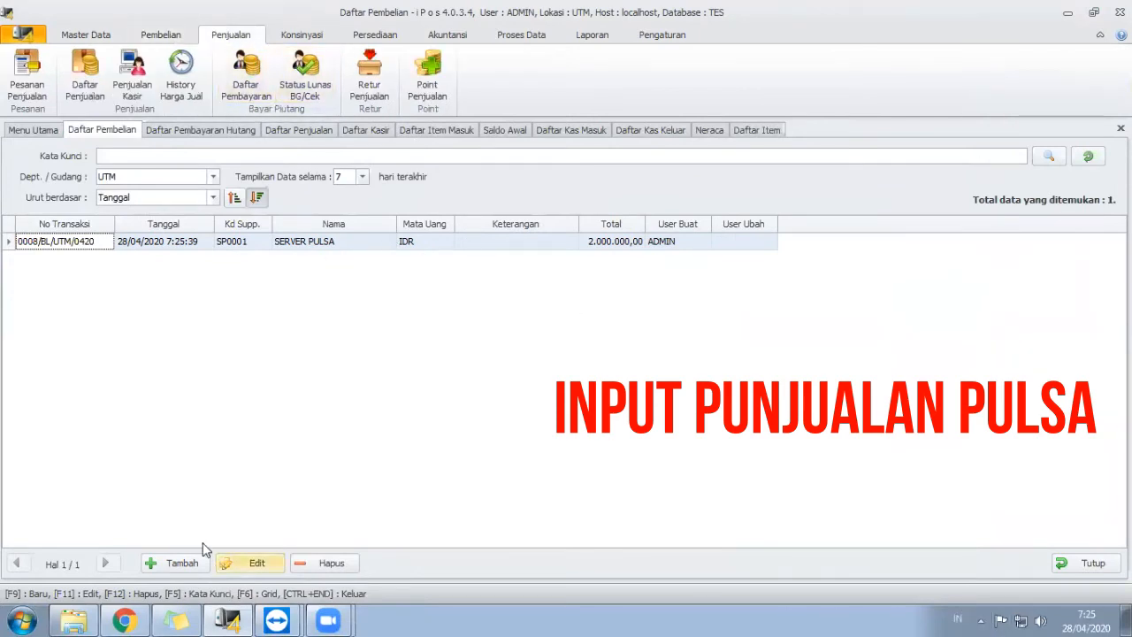
click(89, 103)
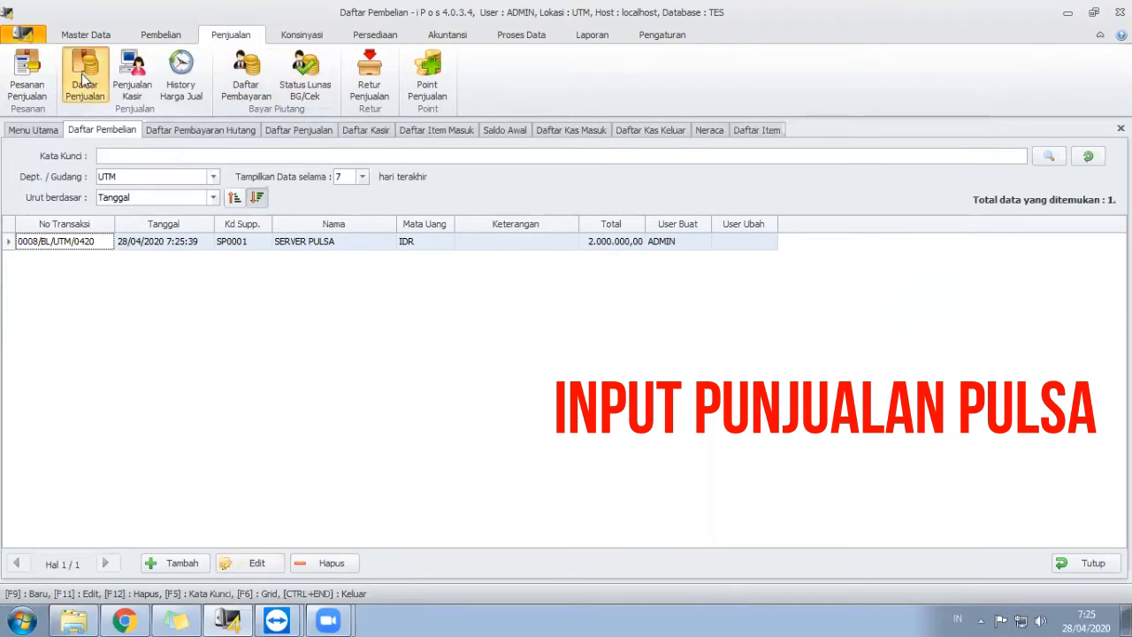
click(132, 104)
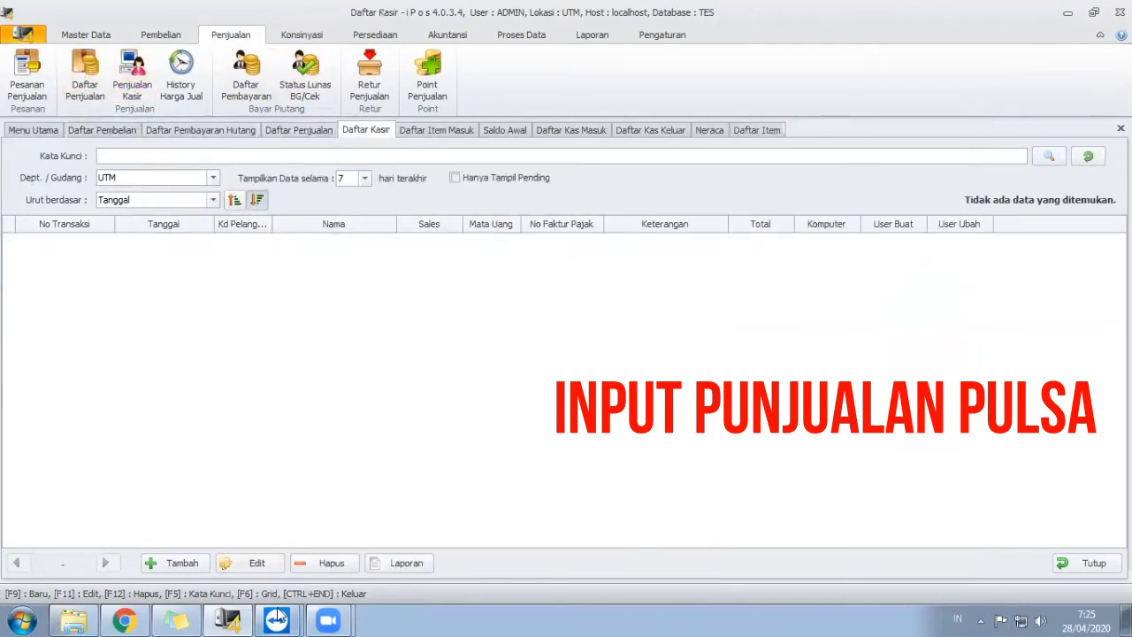
click(90, 86)
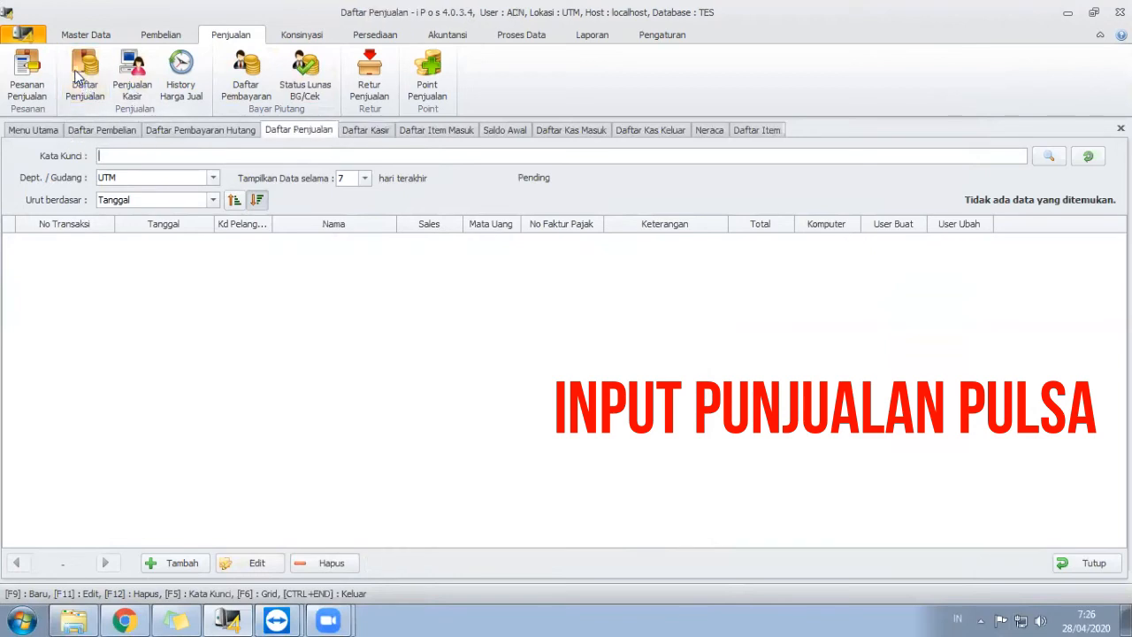
click(186, 564)
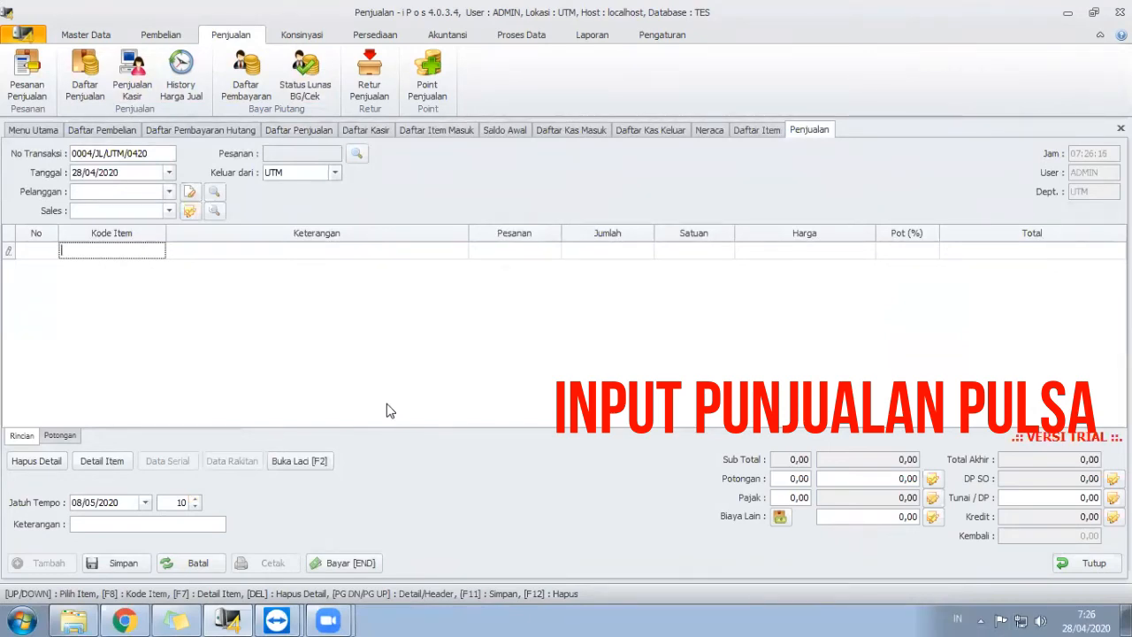
Step: Add item PE PULSA ELEKTRIK in unit S5 to the sale with a Jumlah of 10
text(PE)
key(Return)
click(597, 319)
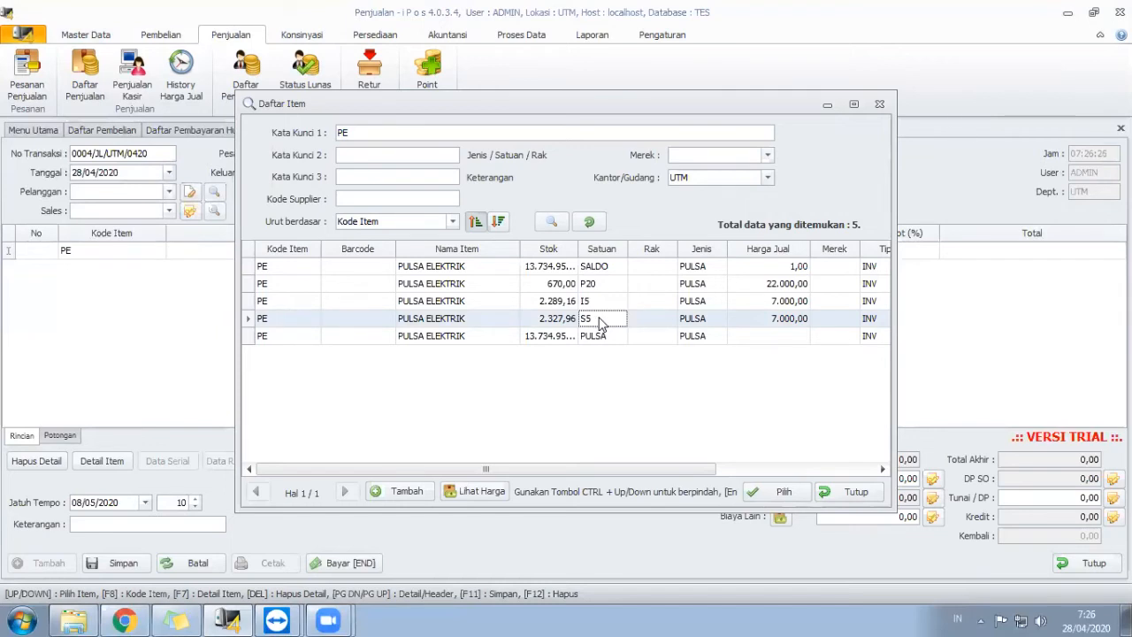
double_click(599, 320)
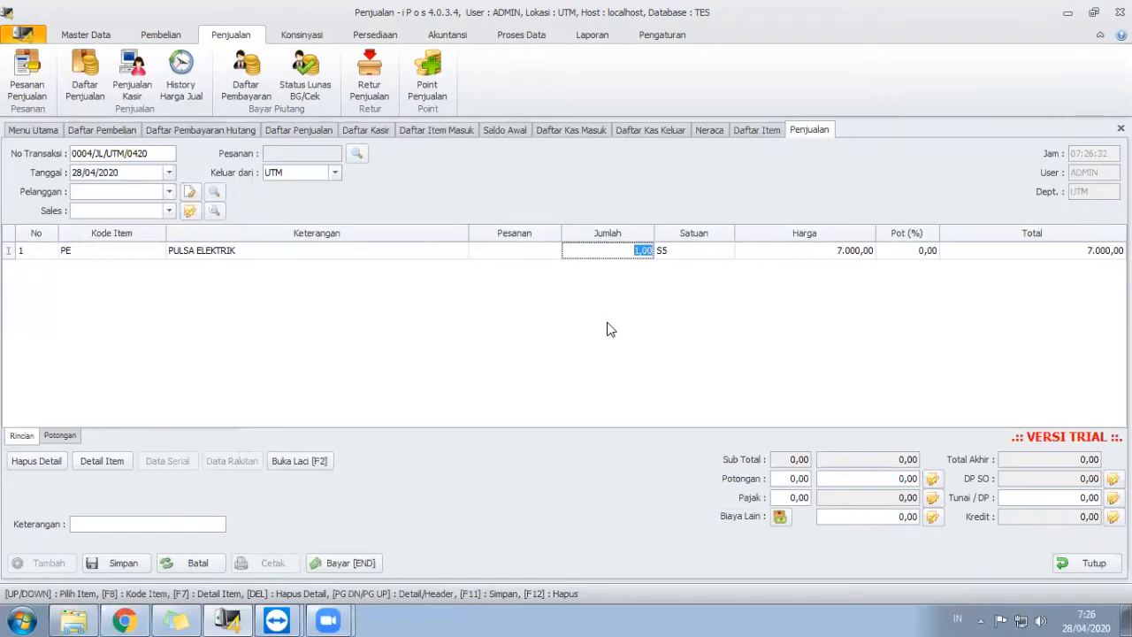
text(10)
key(Return)
key(Return)
key(Return)
key(Return)
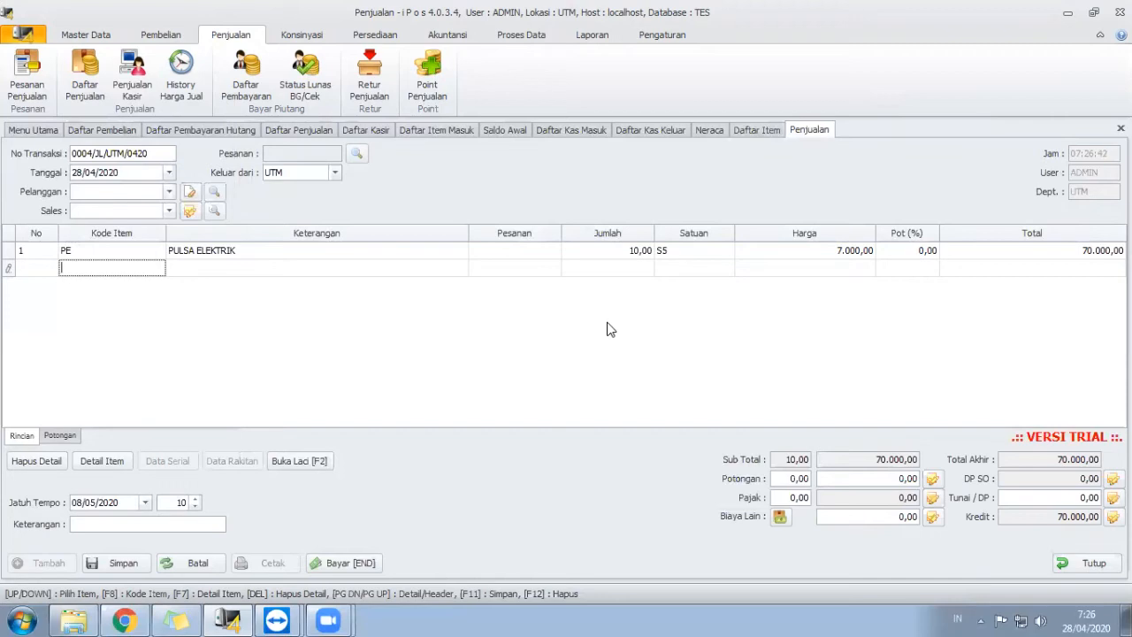
Step: Add a second PE PULSA ELEKTRIK row in unit P20 with a Jumlah of 5
text(PE)
key(Return)
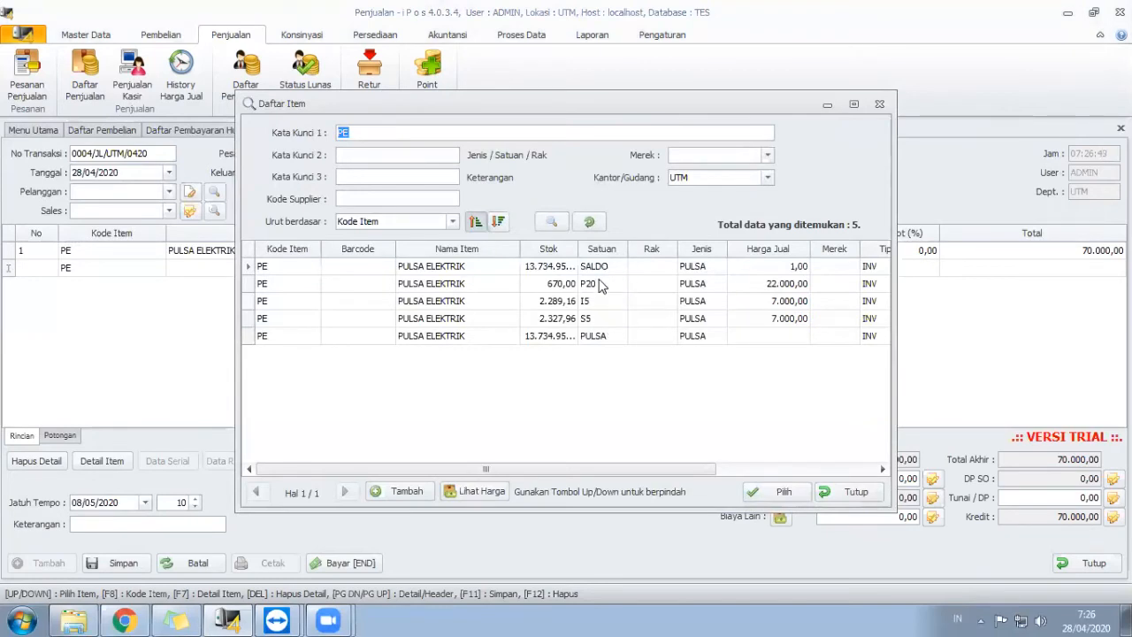
click(602, 284)
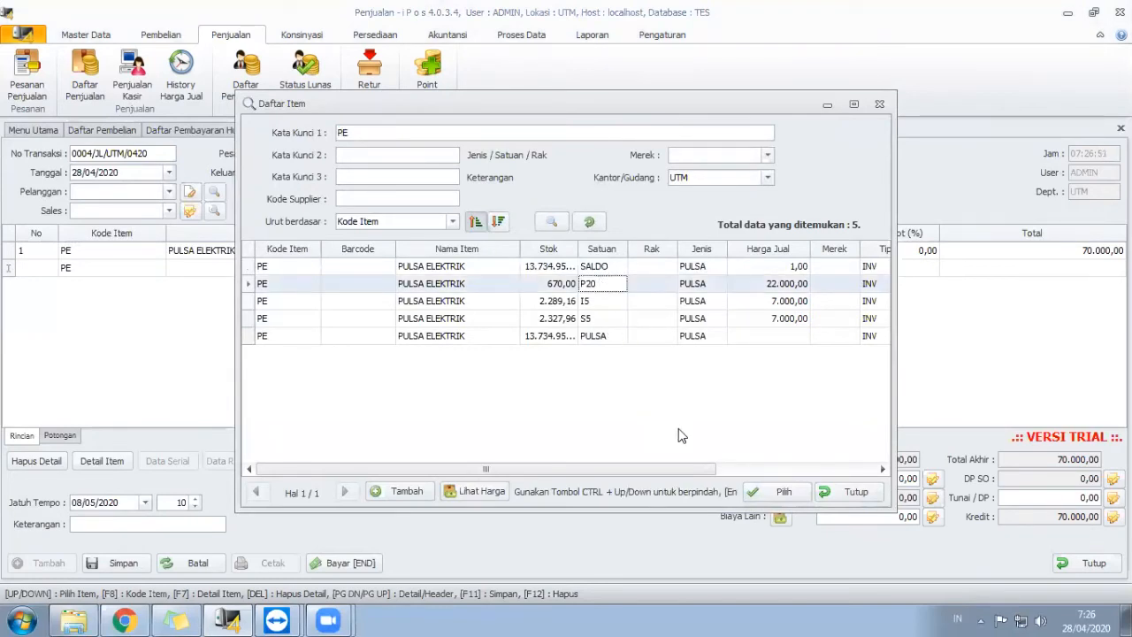
double_click(609, 287)
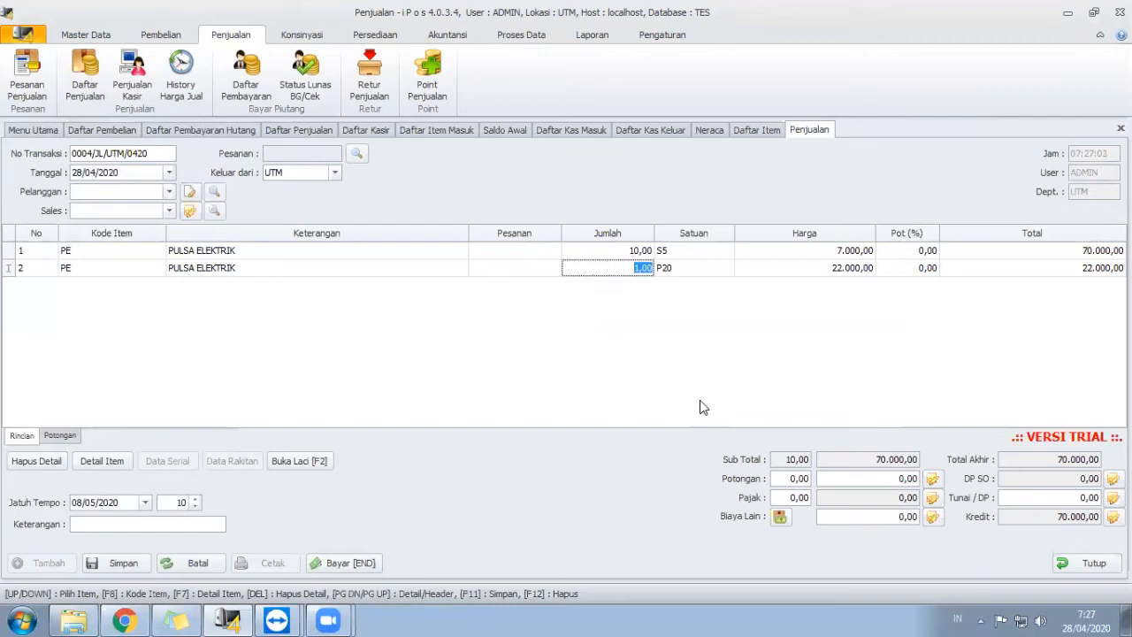
text(5)
key(Return)
key(Return)
key(Return)
key(Return)
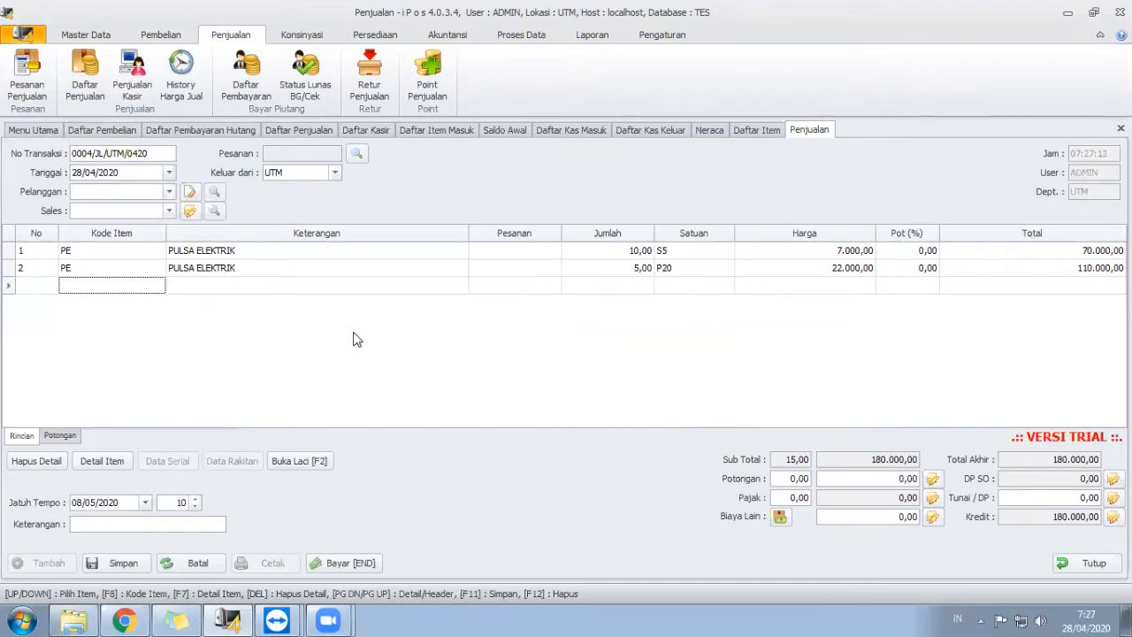
Step: Choose UMUM as the sale's customer and enter 180.000,00 in Tunai / DP
click(168, 193)
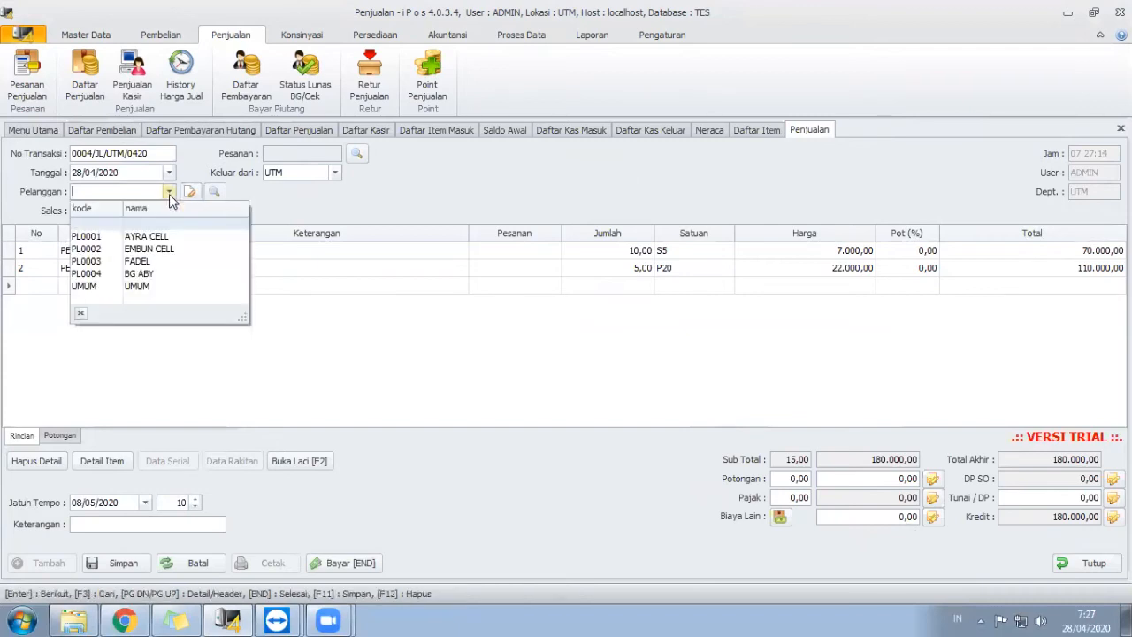
click(180, 286)
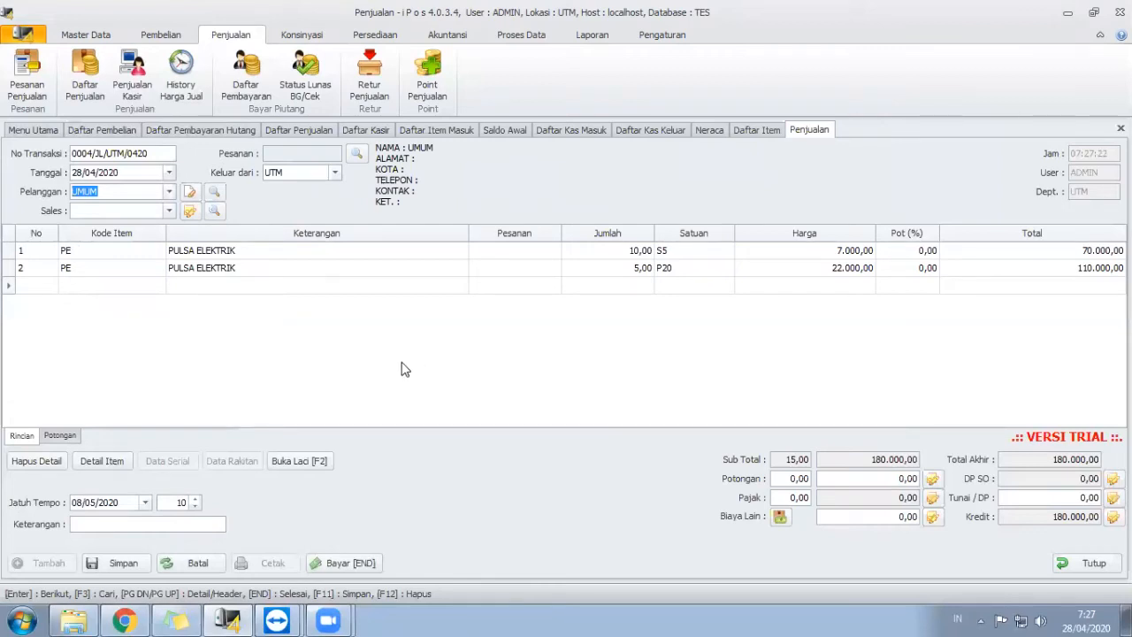
click(1044, 497)
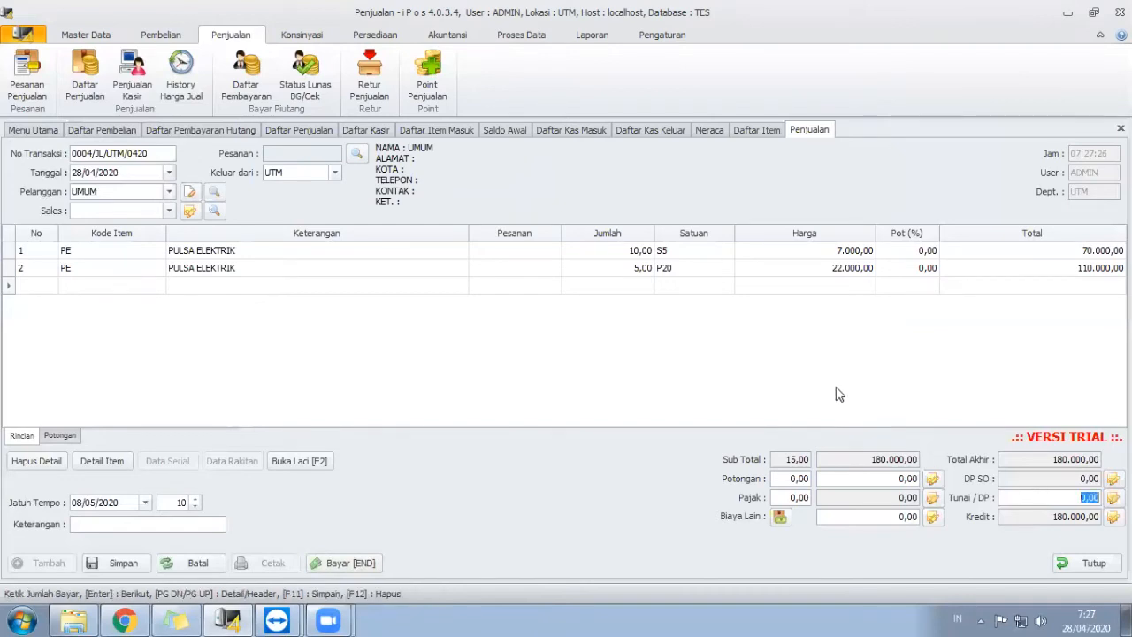
text(180000)
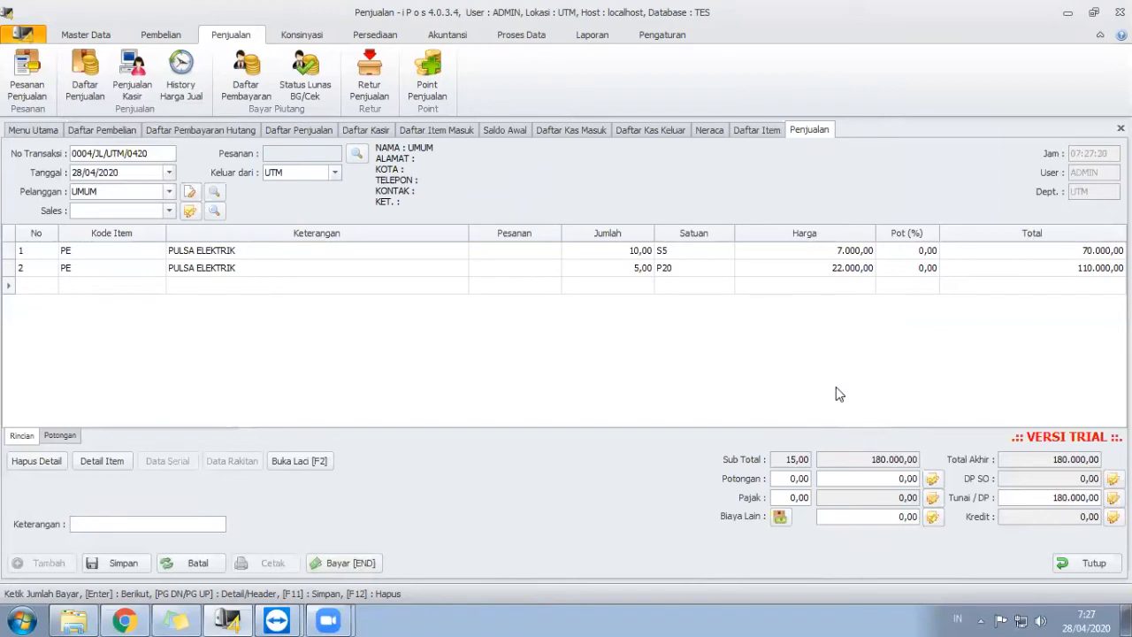
click(836, 387)
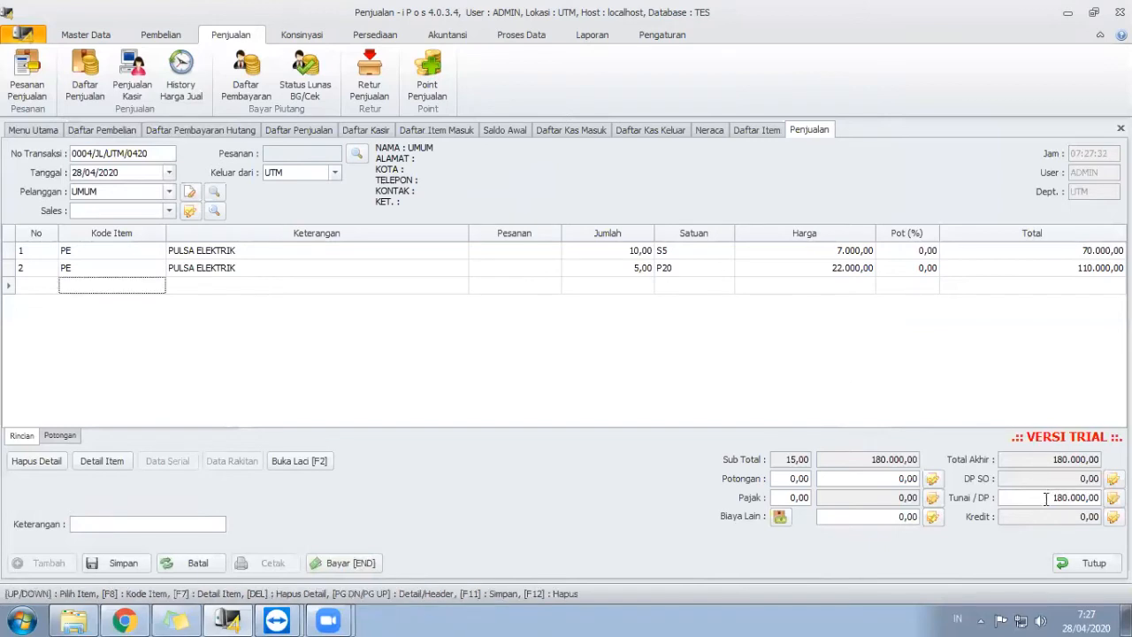
click(1046, 499)
click(986, 395)
Step: Save the cash sale of PULSA ELEKTRIK and close the sale form
click(143, 567)
click(684, 366)
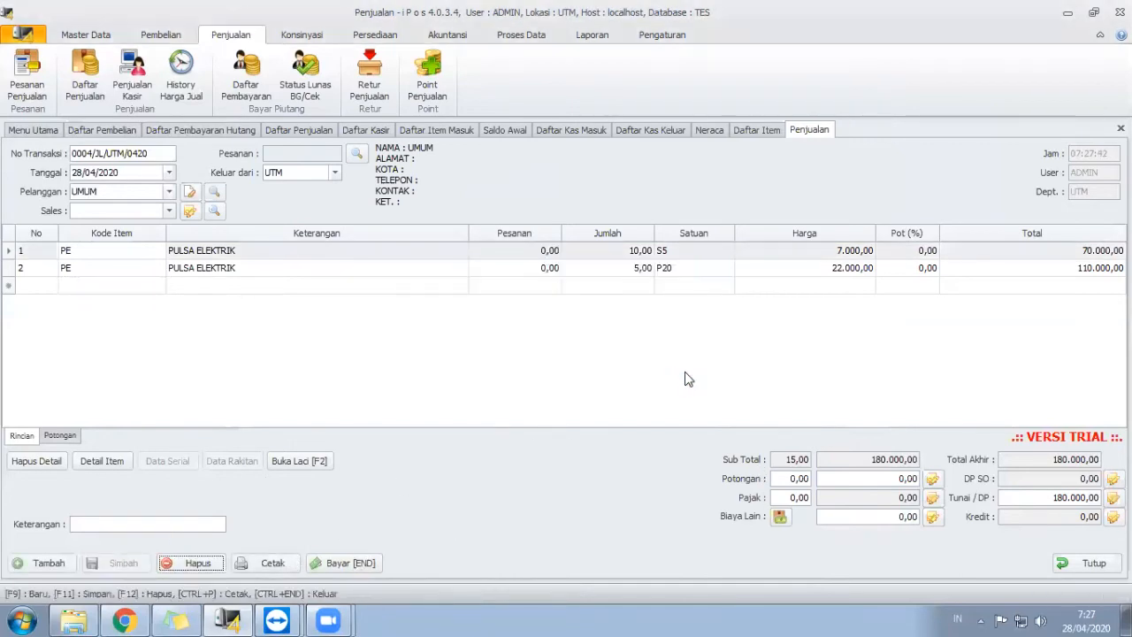
click(1070, 561)
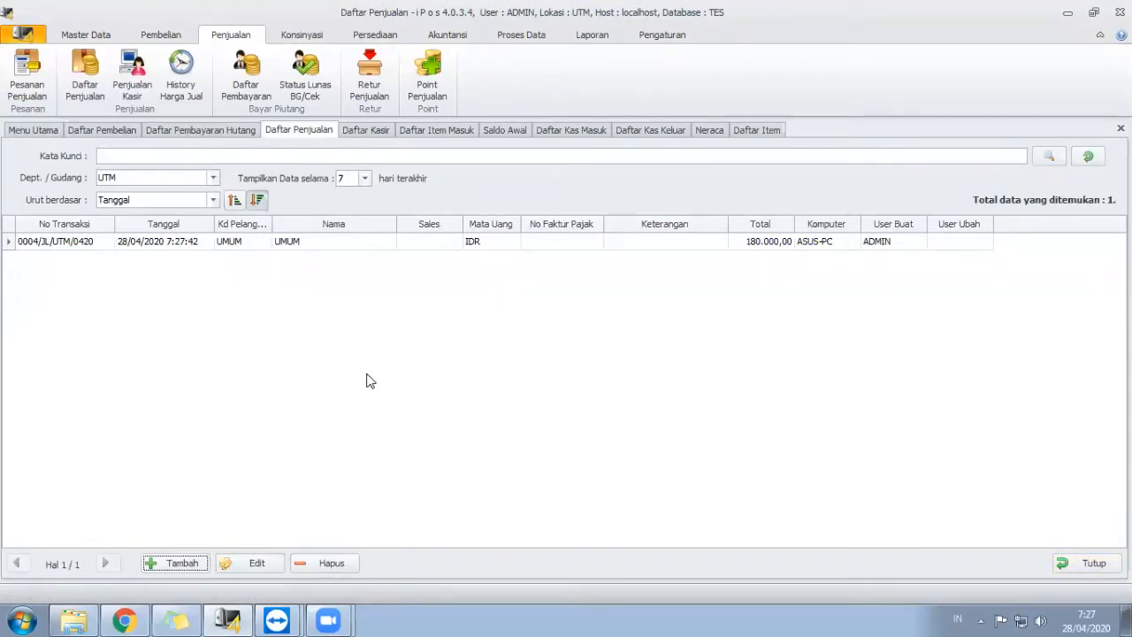
Step: Check the remaining PULSA ELEKTRIK stock in Daftar Item, widening the Stok column to show full amounts
click(320, 349)
click(95, 36)
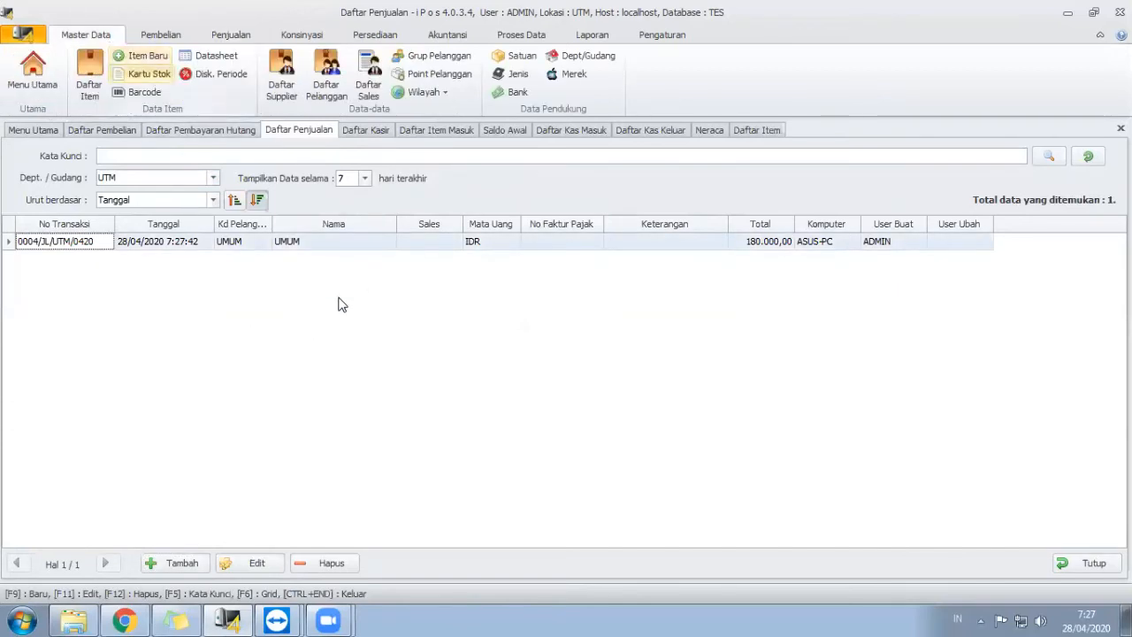
click(89, 80)
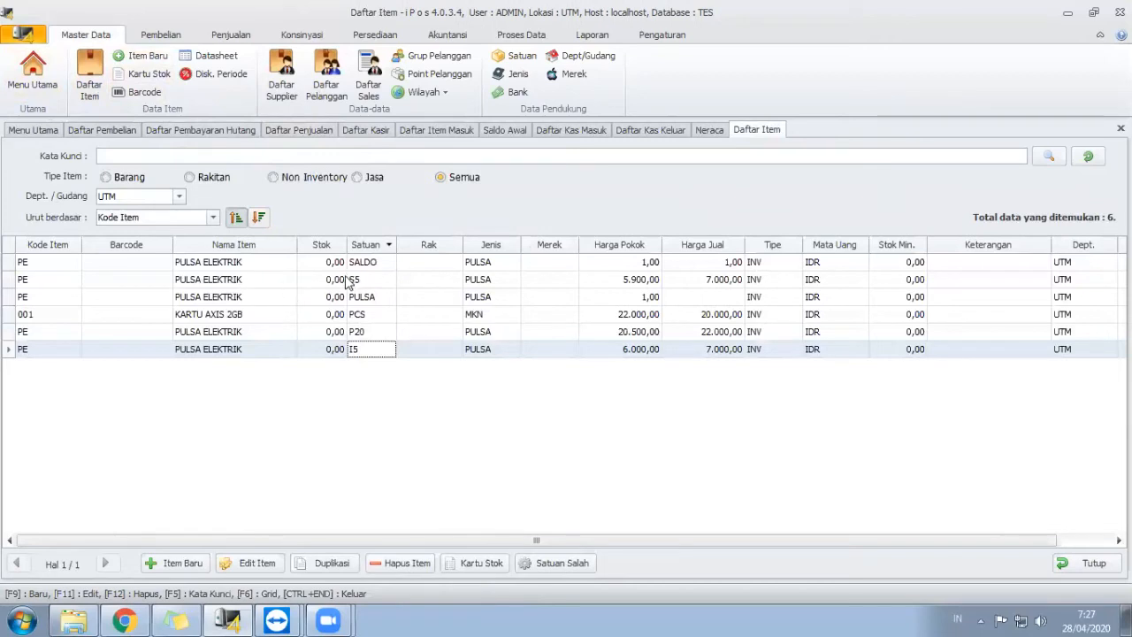
click(362, 297)
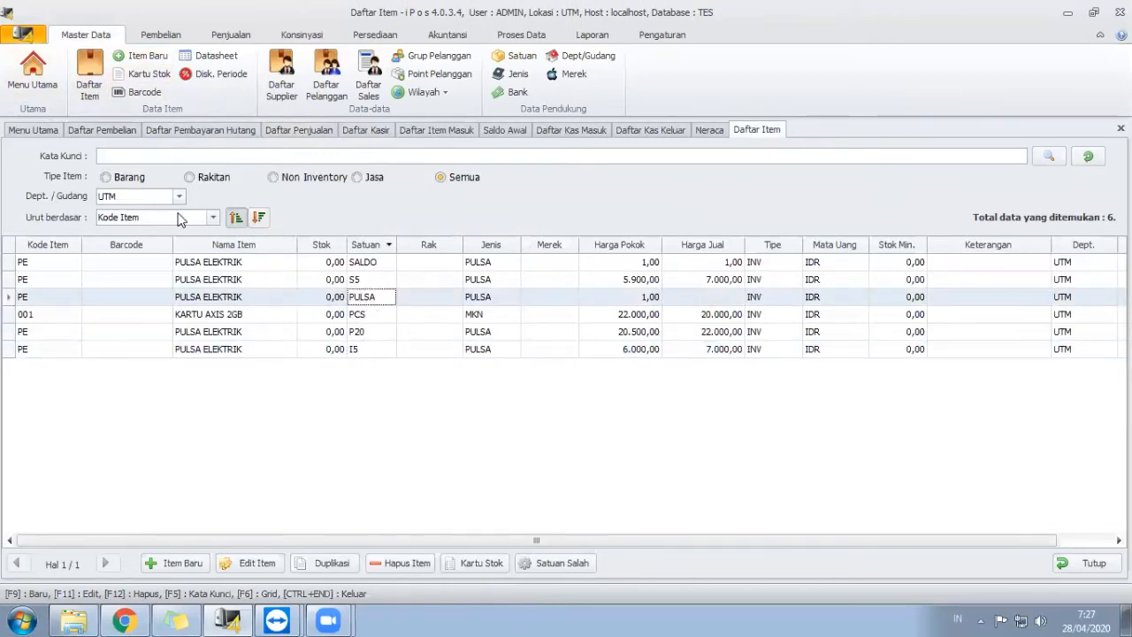
click(185, 153)
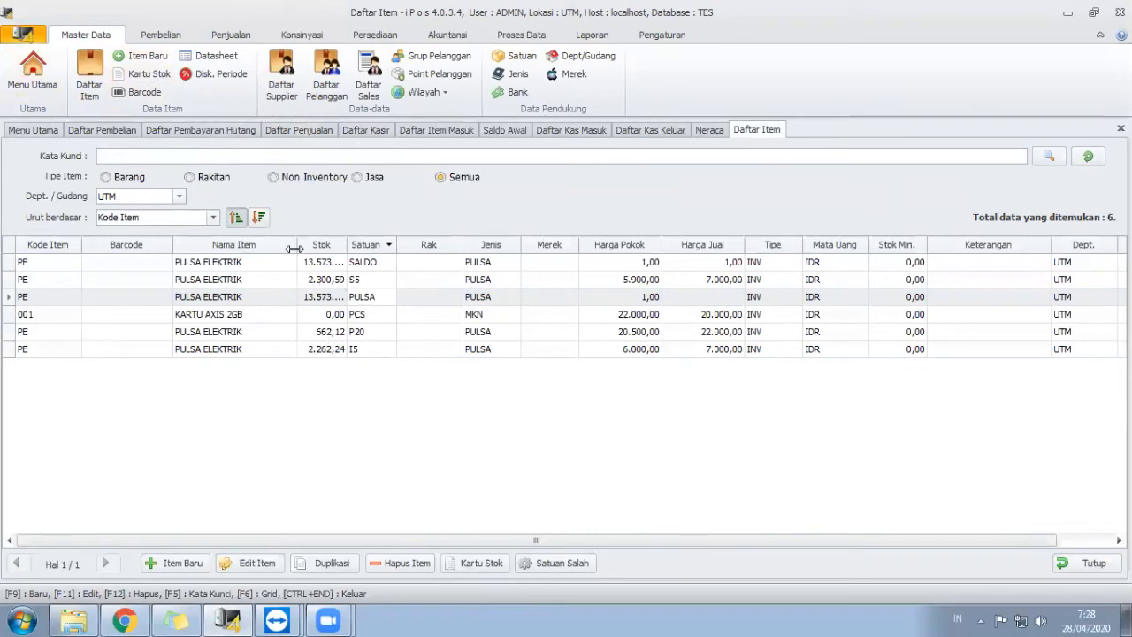
click(329, 299)
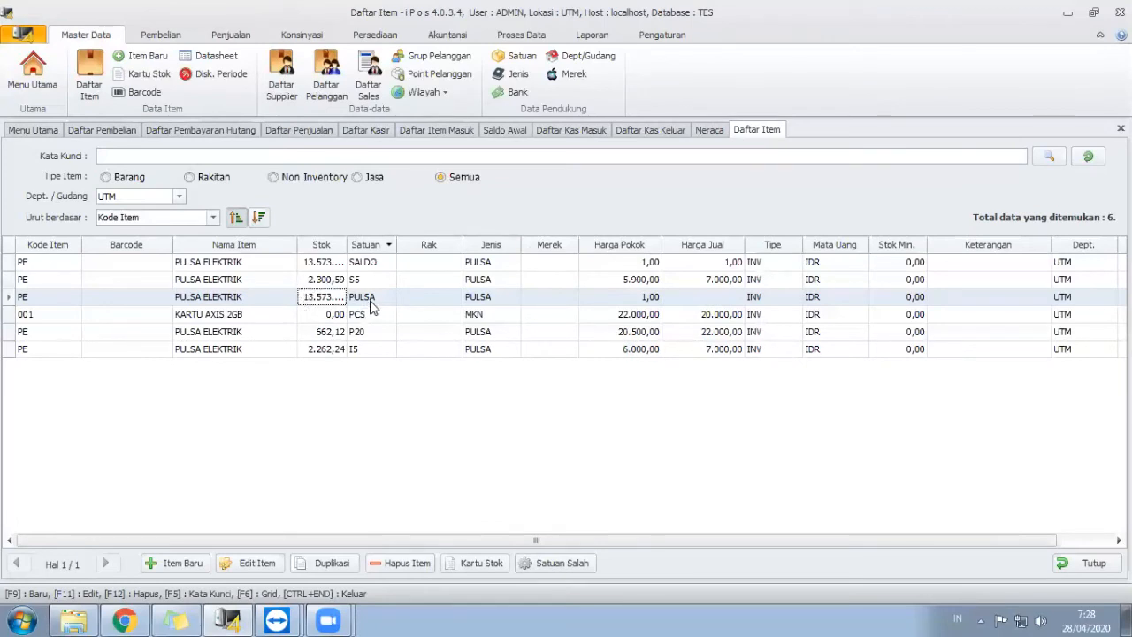
drag(346, 245, 424, 245)
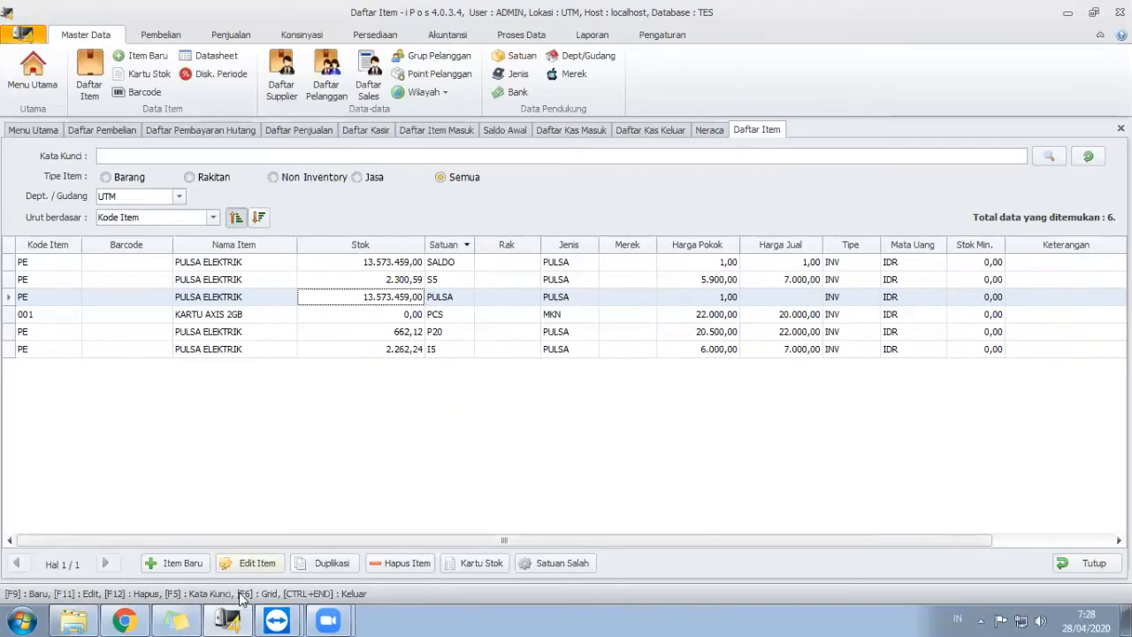
Step: Check the topic list in the sticky notes and open a new cashier sale in Penjualan Kasir
click(176, 620)
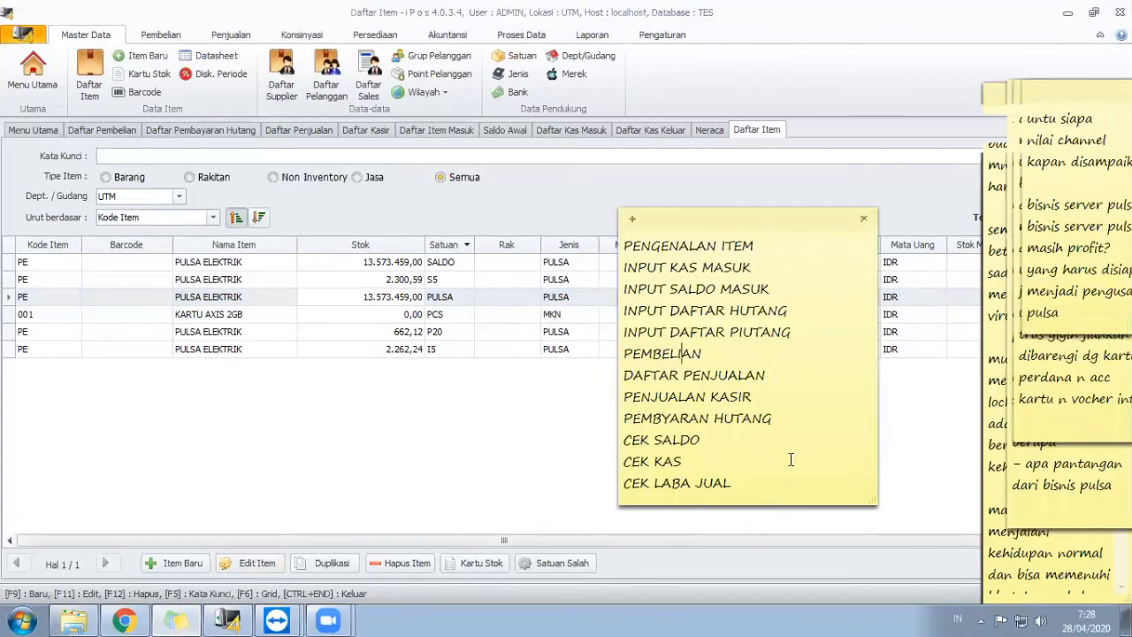
click(481, 447)
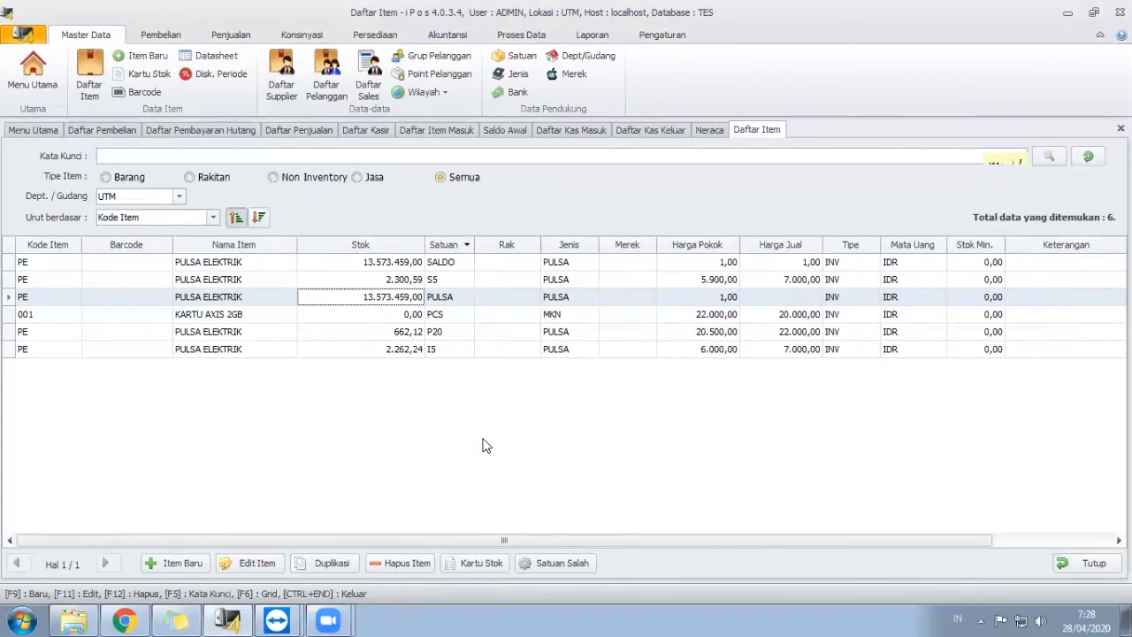
click(221, 35)
click(85, 75)
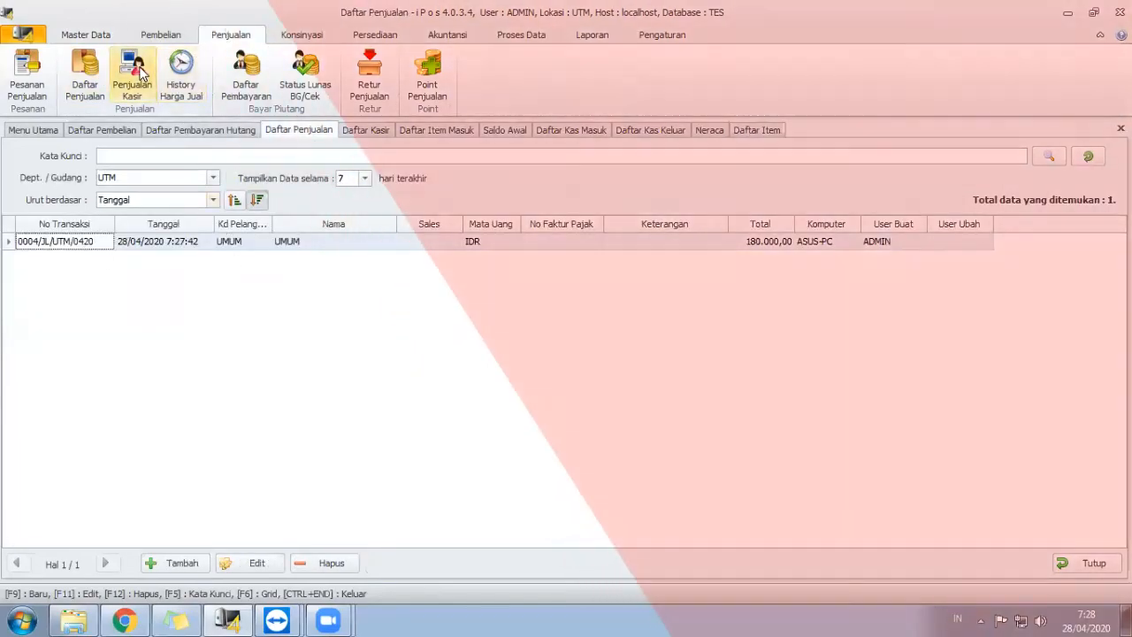
click(132, 75)
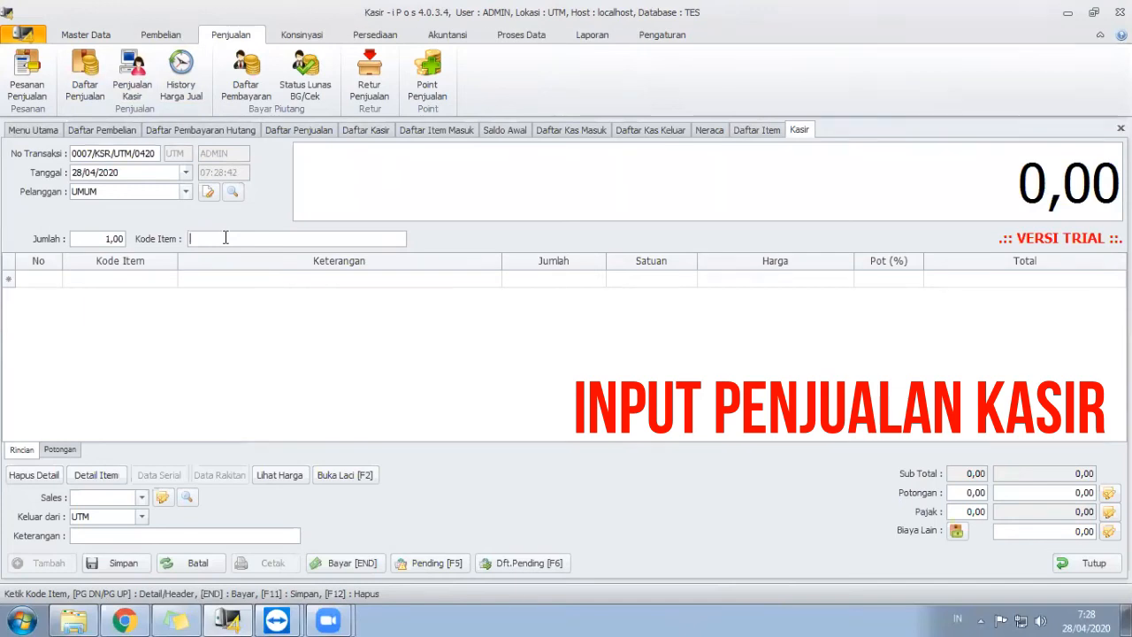
Step: Add item PE PULSA ELEKTRIK in unit I5 to the cashier sale and set its Jumlah to 10
text(PE)
key(Return)
key(Down)
key(Down)
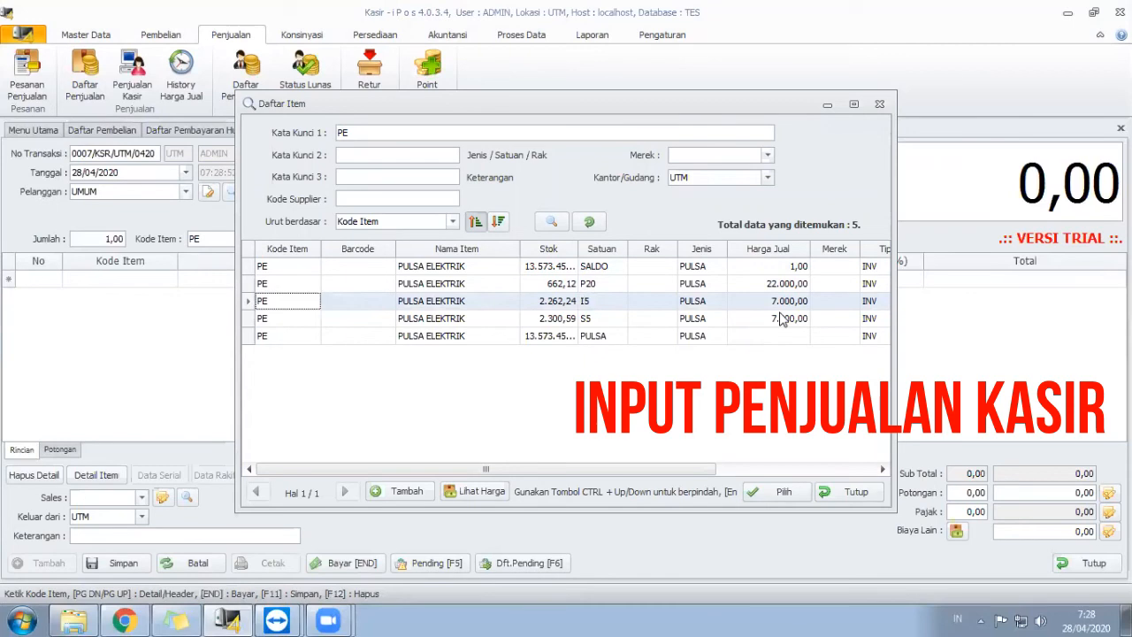
key(Return)
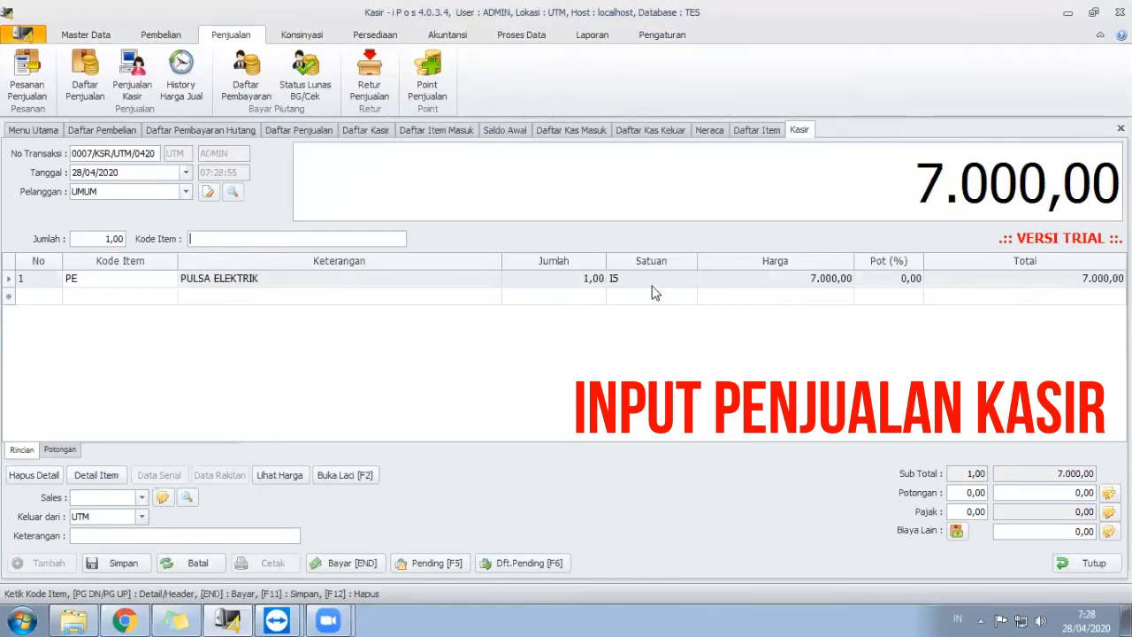
click(568, 279)
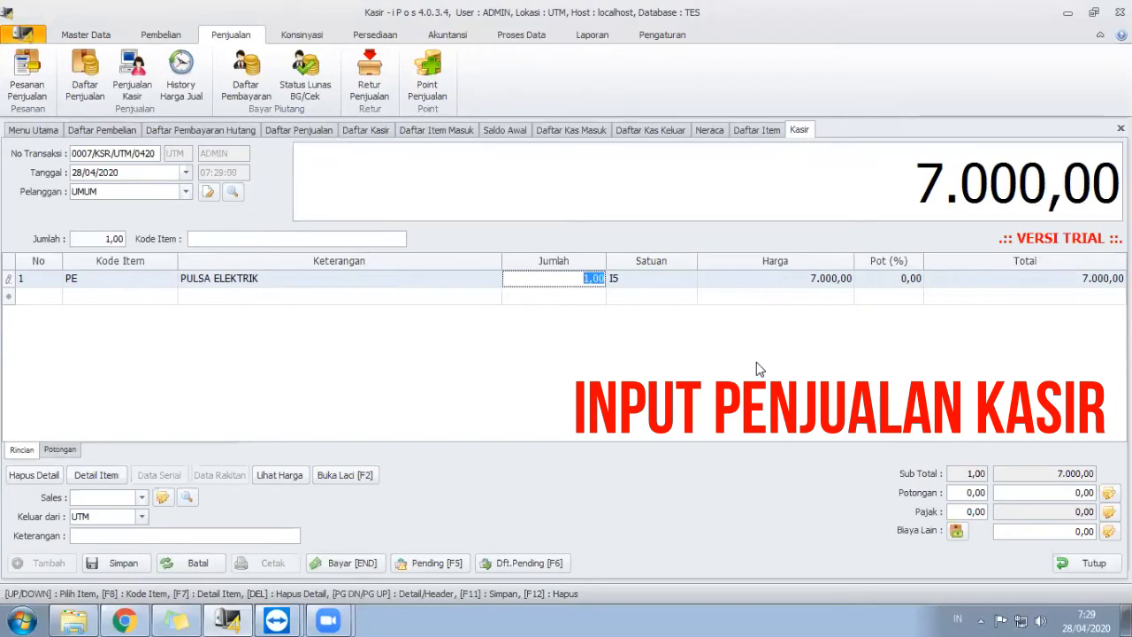
text(10)
key(Return)
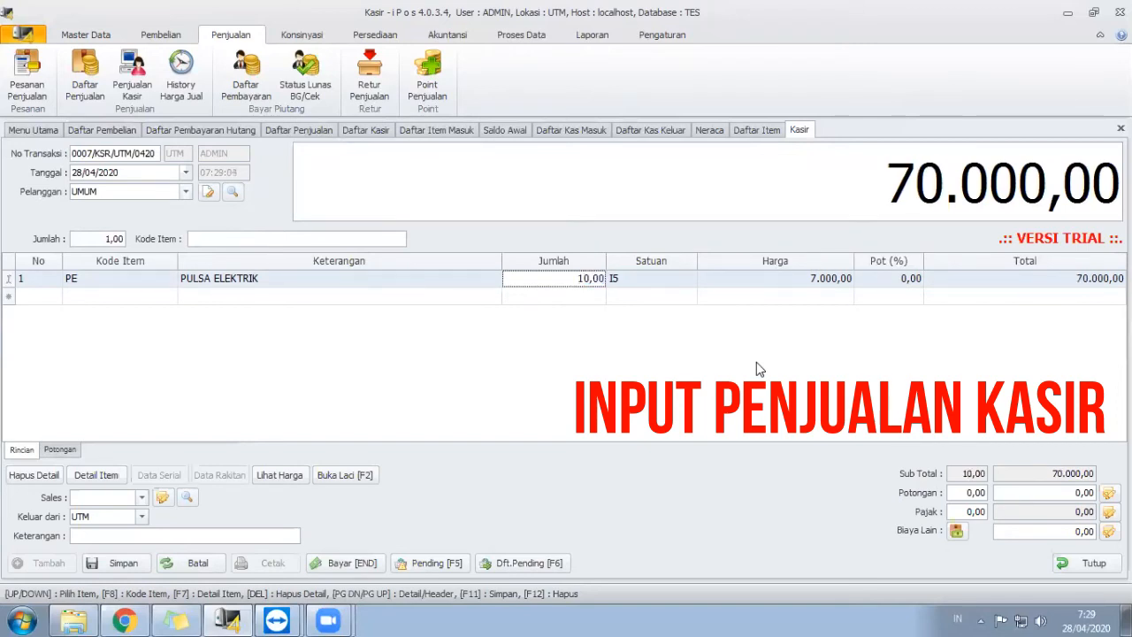
Step: Add PE PULSA ELEKTRIK in unit P20 as the cashier sale's second row and set its Jumlah to 5
click(289, 239)
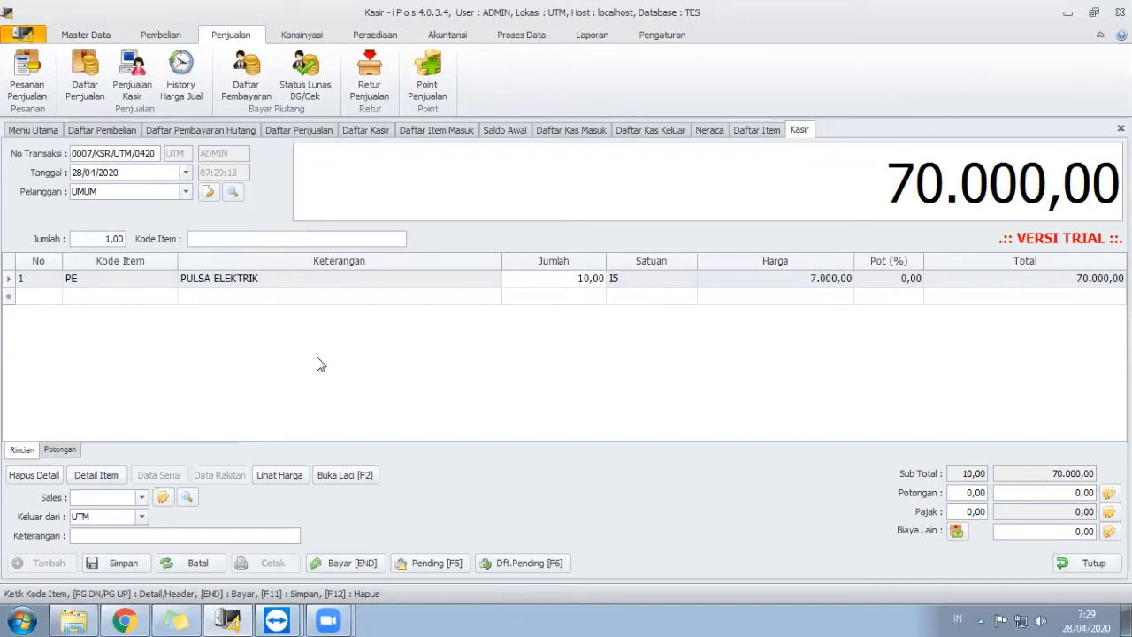
text(PE)
key(Return)
key(Down)
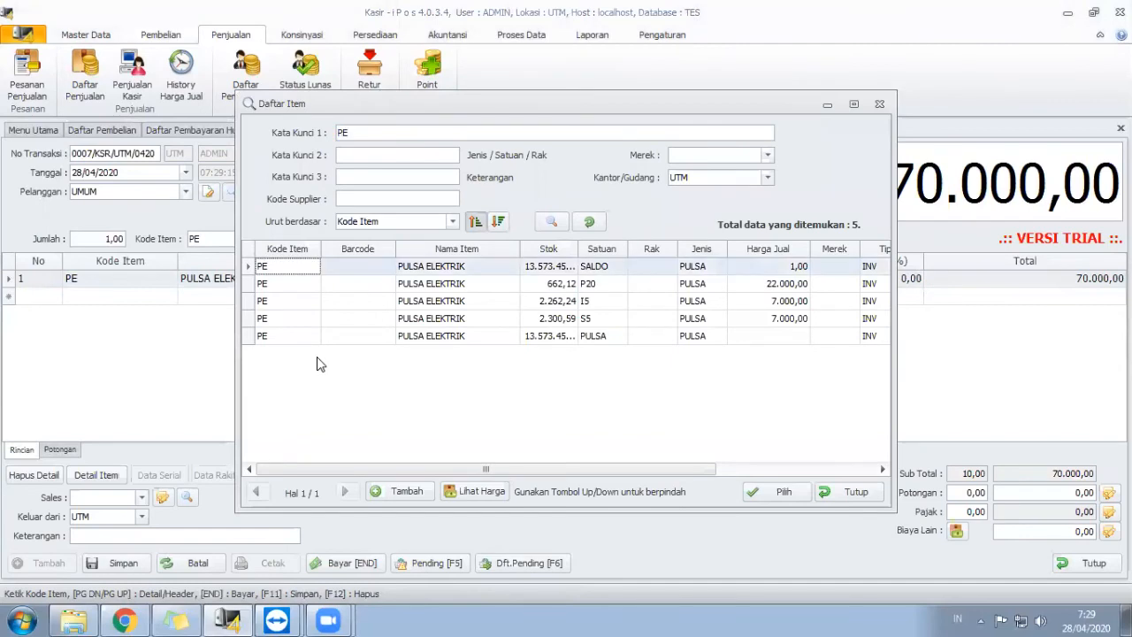
key(Down)
key(Return)
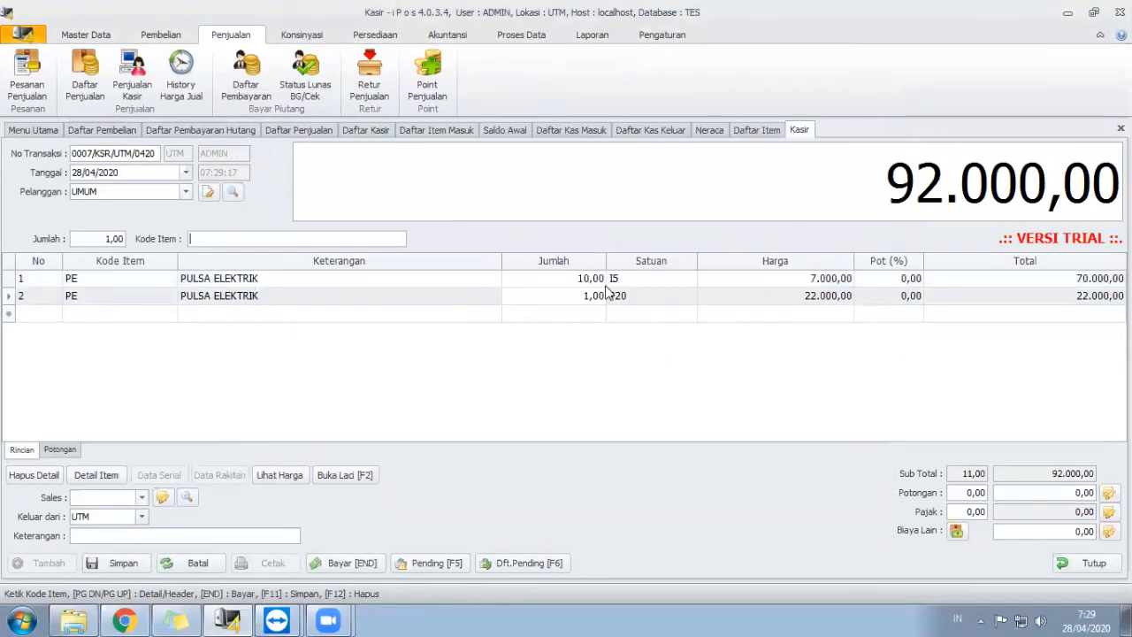
click(575, 296)
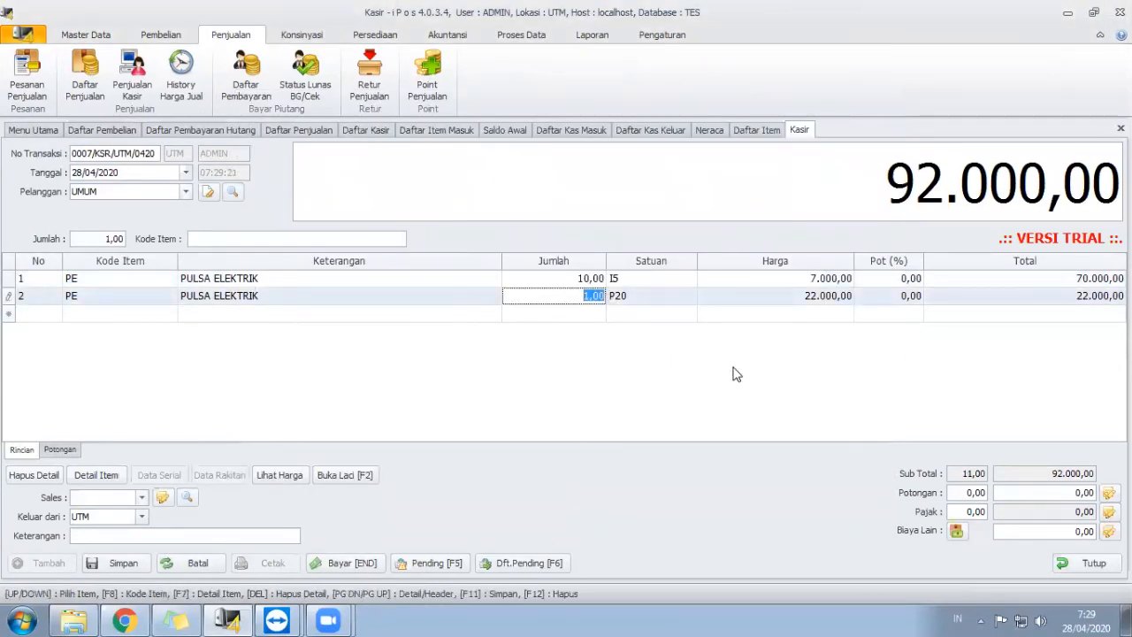
text(5)
key(Return)
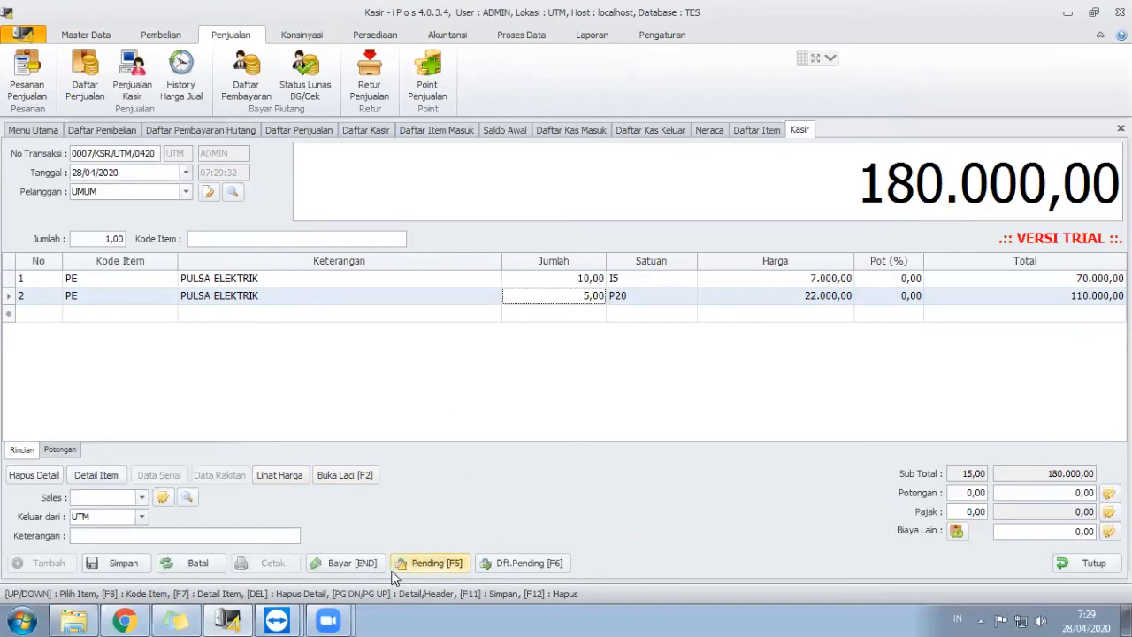
Step: Pay the cashier sale with 180.000 in Tunai and save it
click(336, 563)
text(180000)
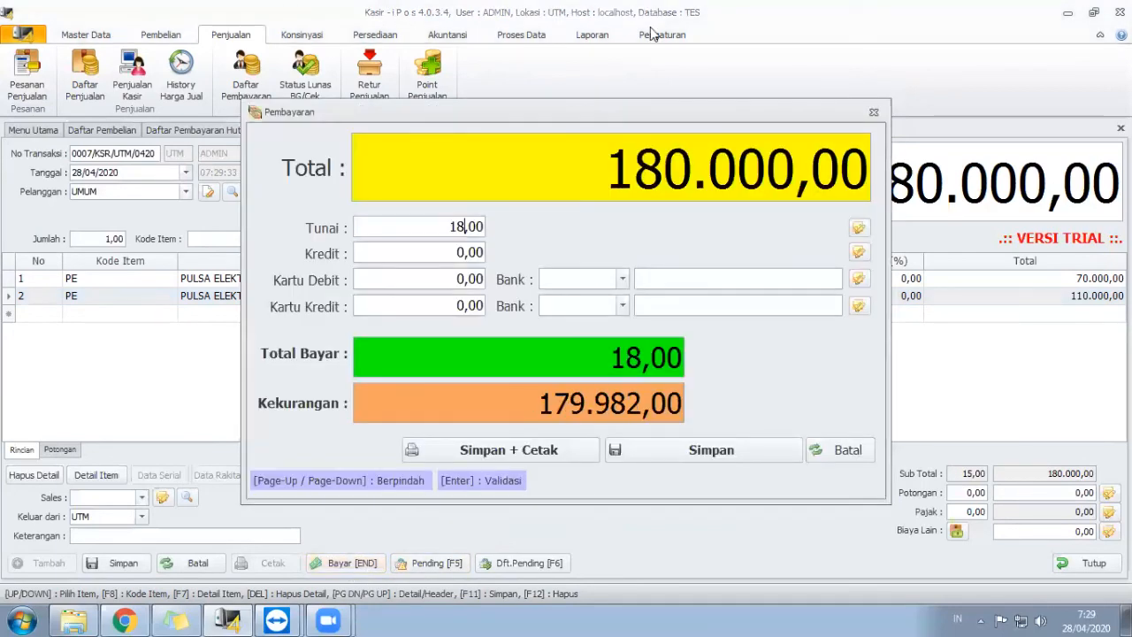
key(Return)
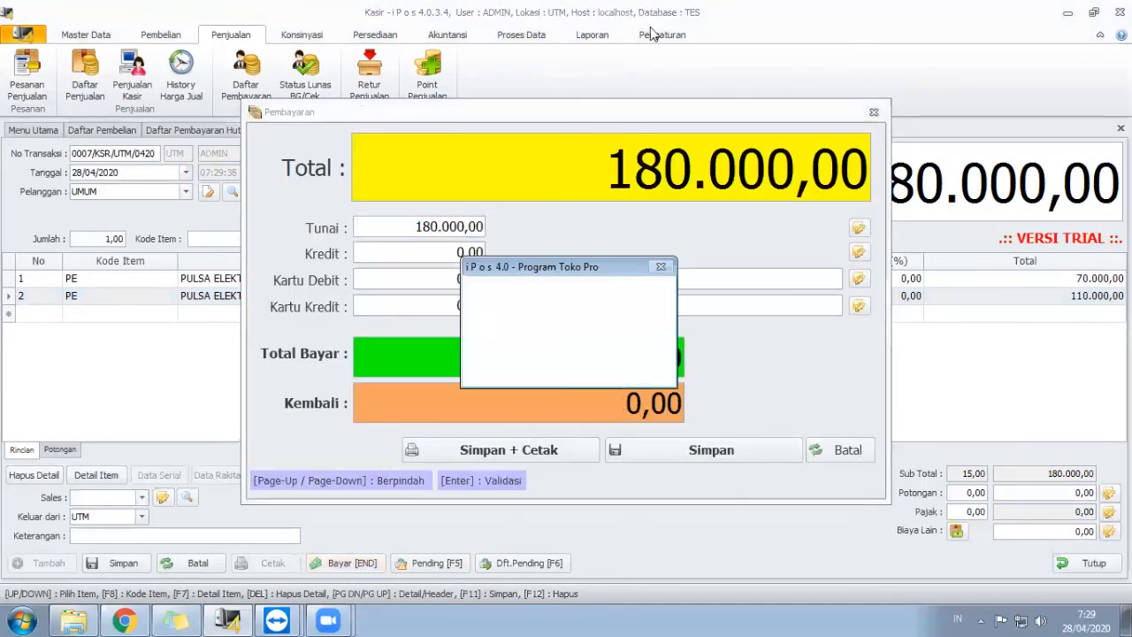
key(Return)
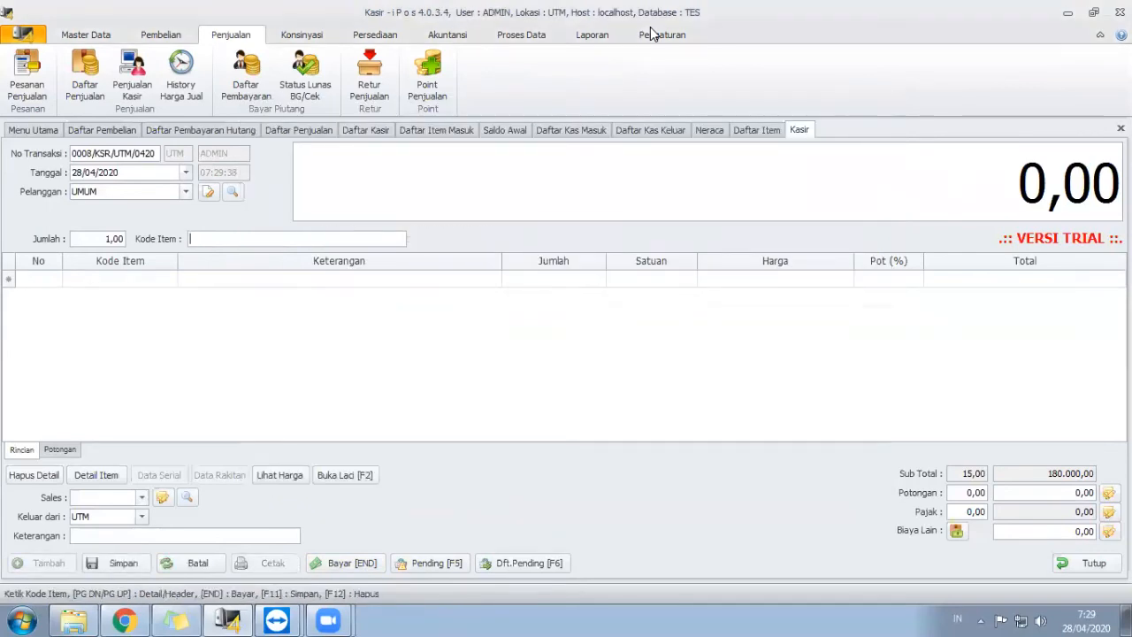
click(465, 356)
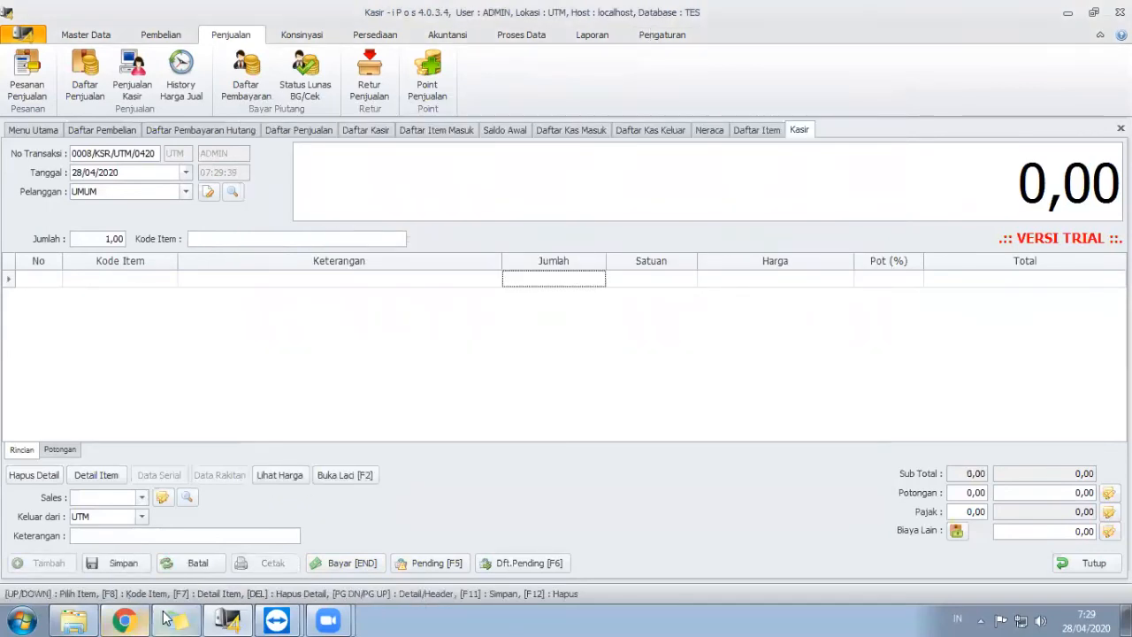
Step: Check the topic list in the sticky notes and start a new Pembayaran Hutang for supplier SERVER PULSA
click(168, 621)
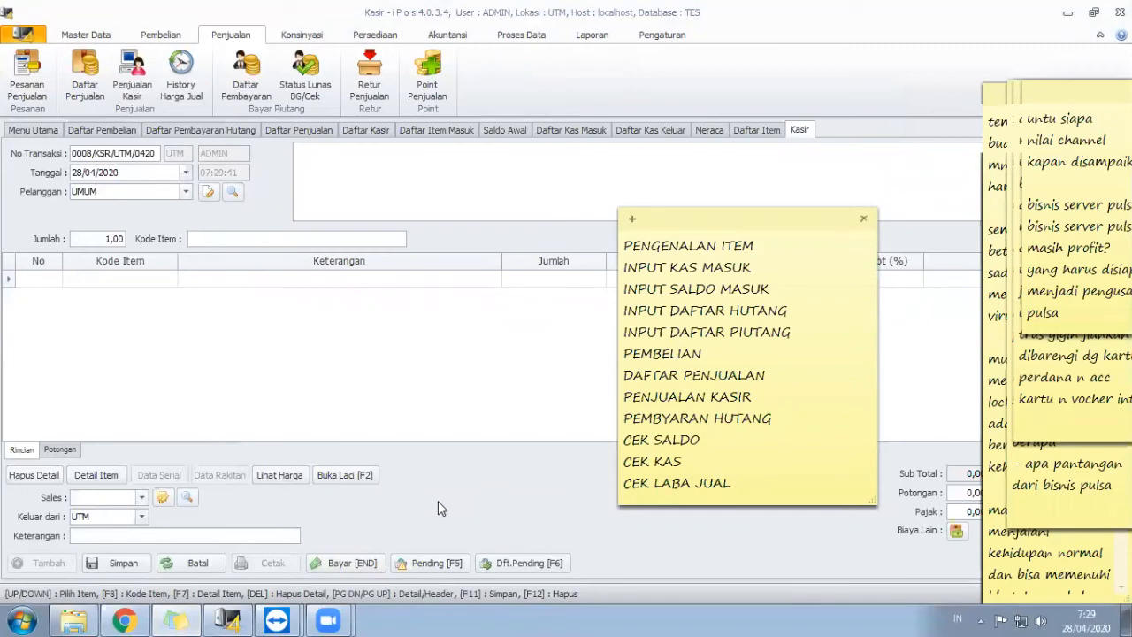
click(418, 371)
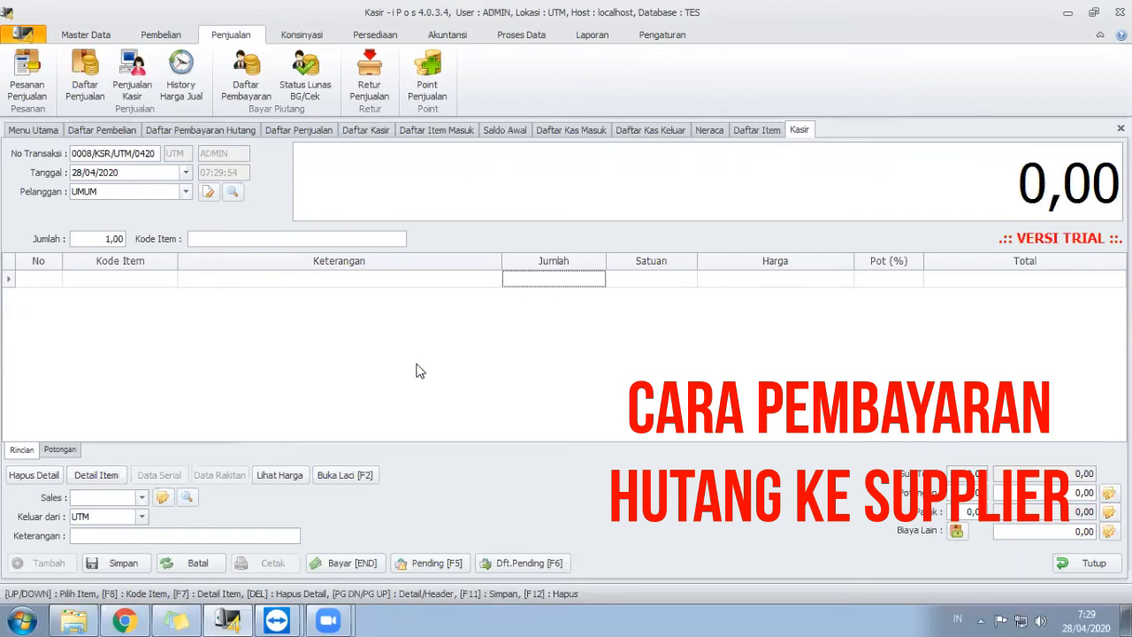
click(155, 37)
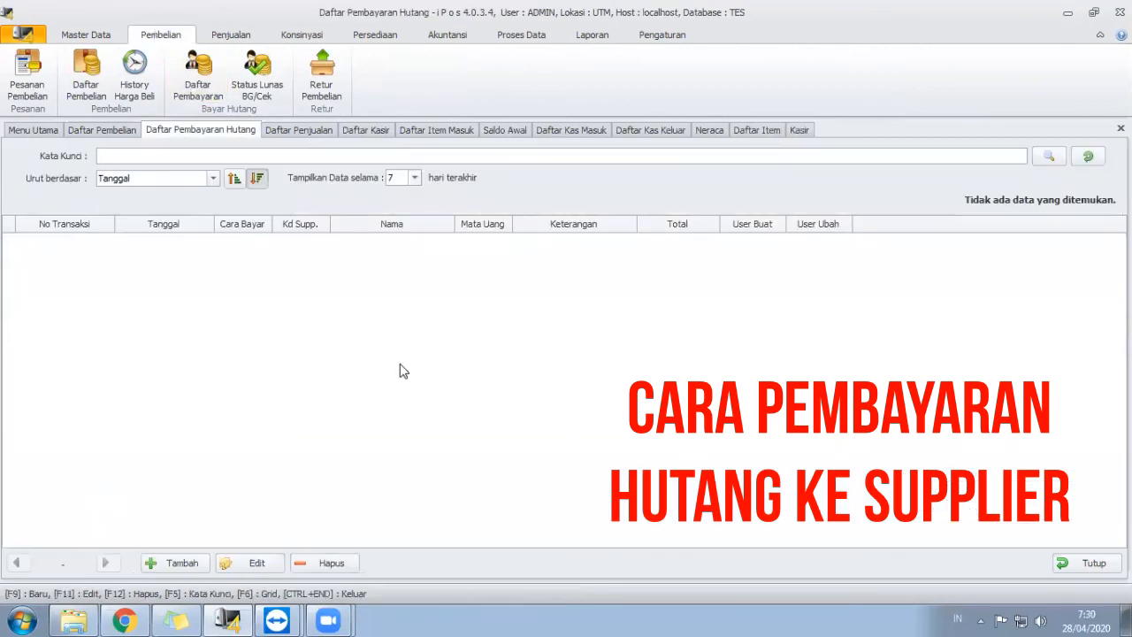
click(198, 564)
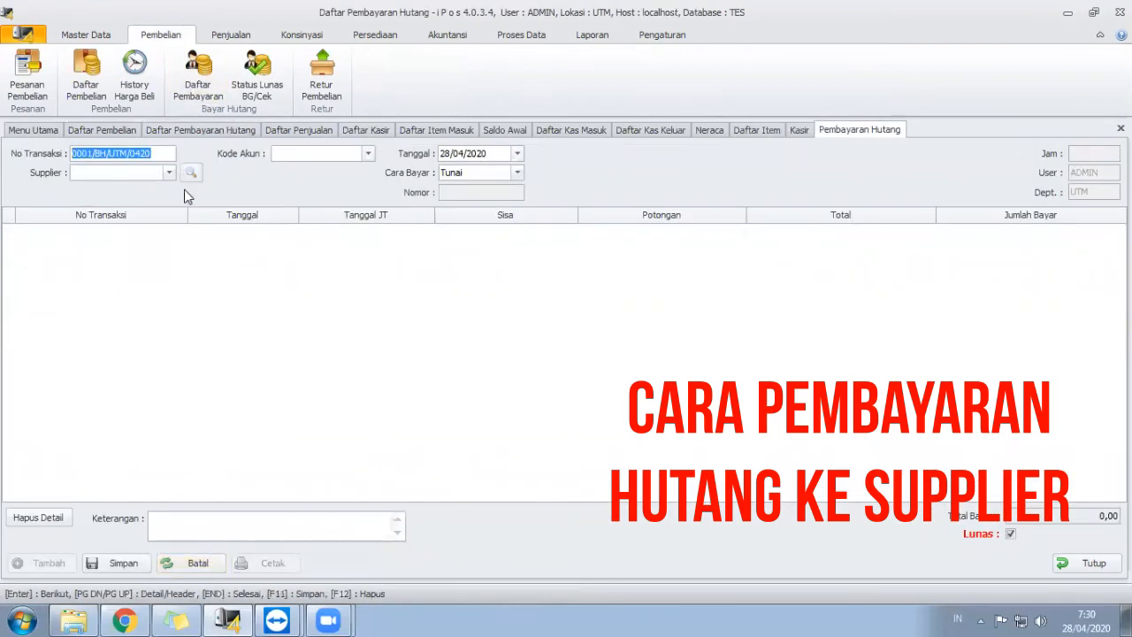
click(169, 173)
click(186, 218)
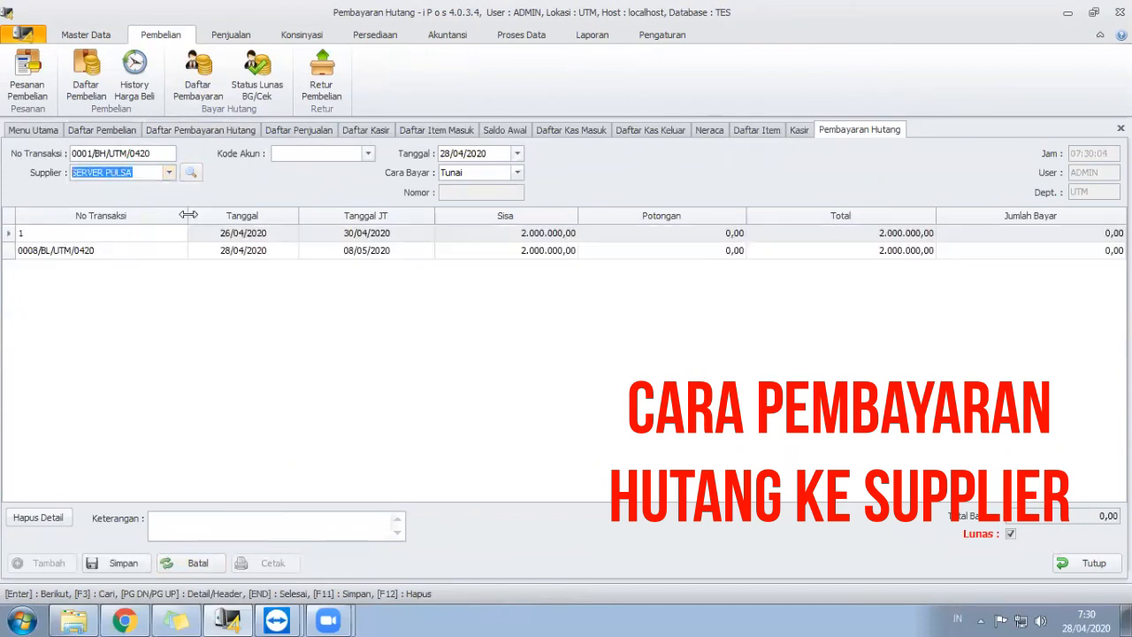
key(Return)
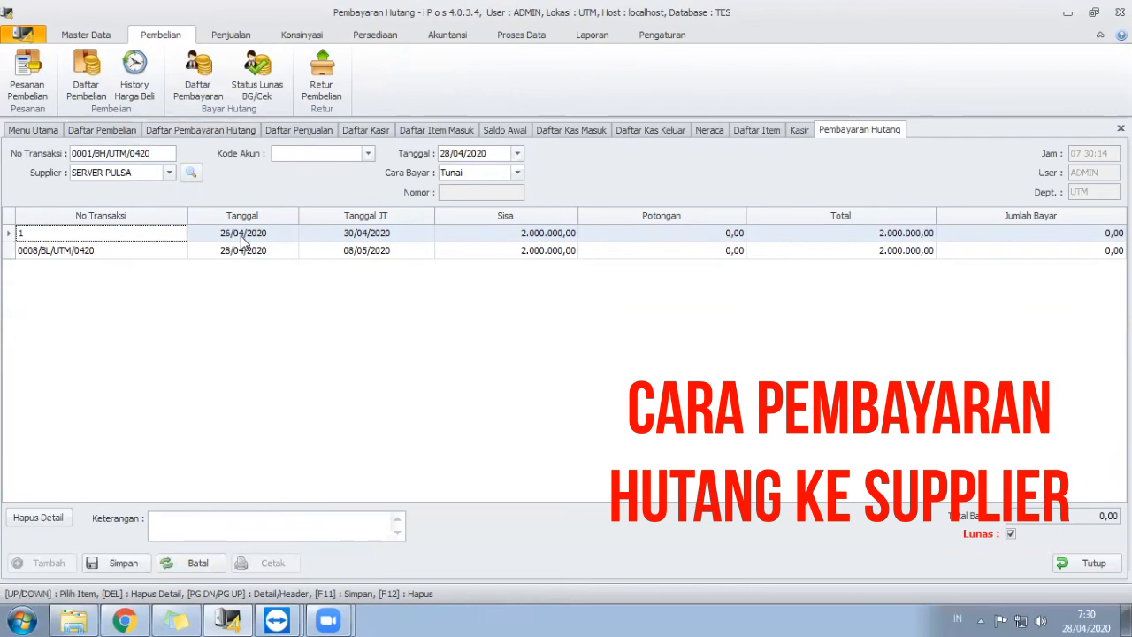
Step: Set the Jumlah Bayar of debt transaction 1 to 2.000.000
click(1048, 234)
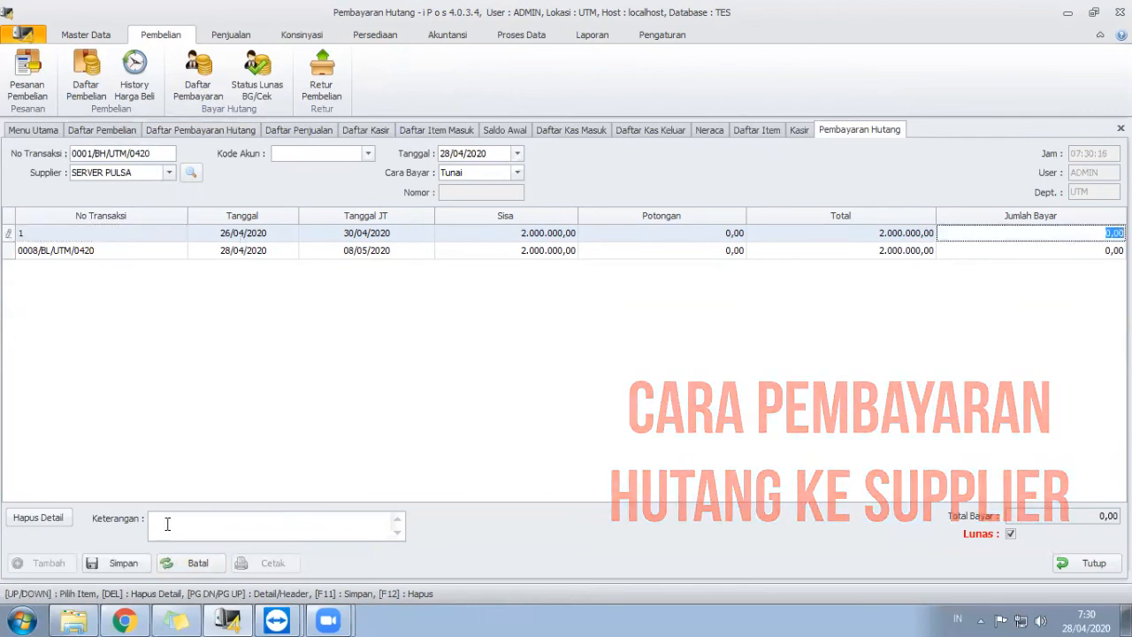
text(2000)
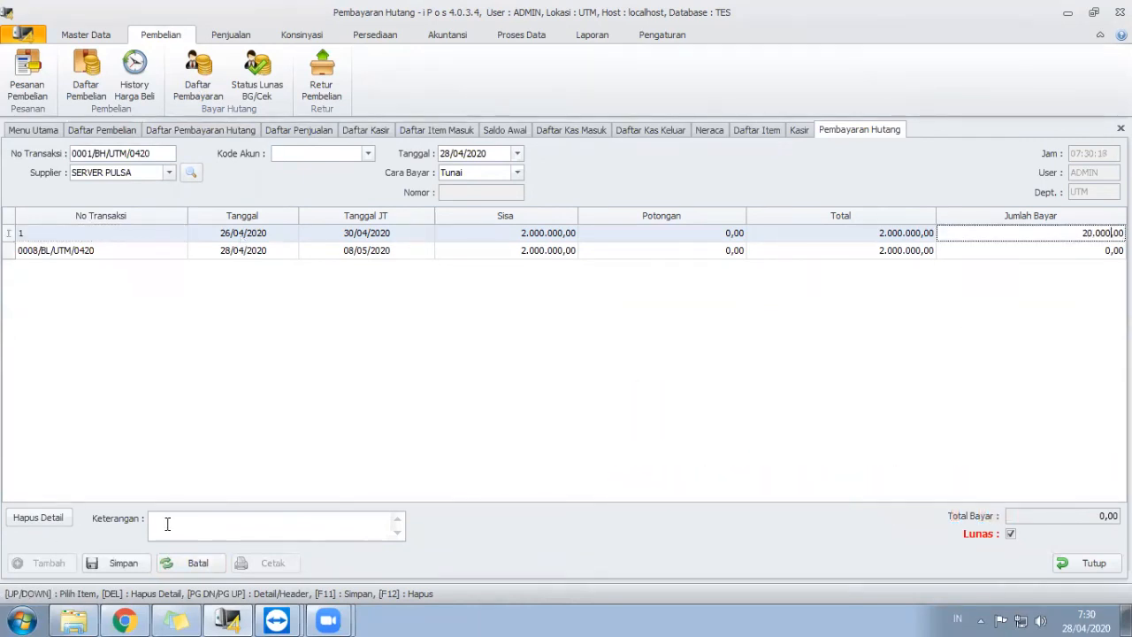
key(Return)
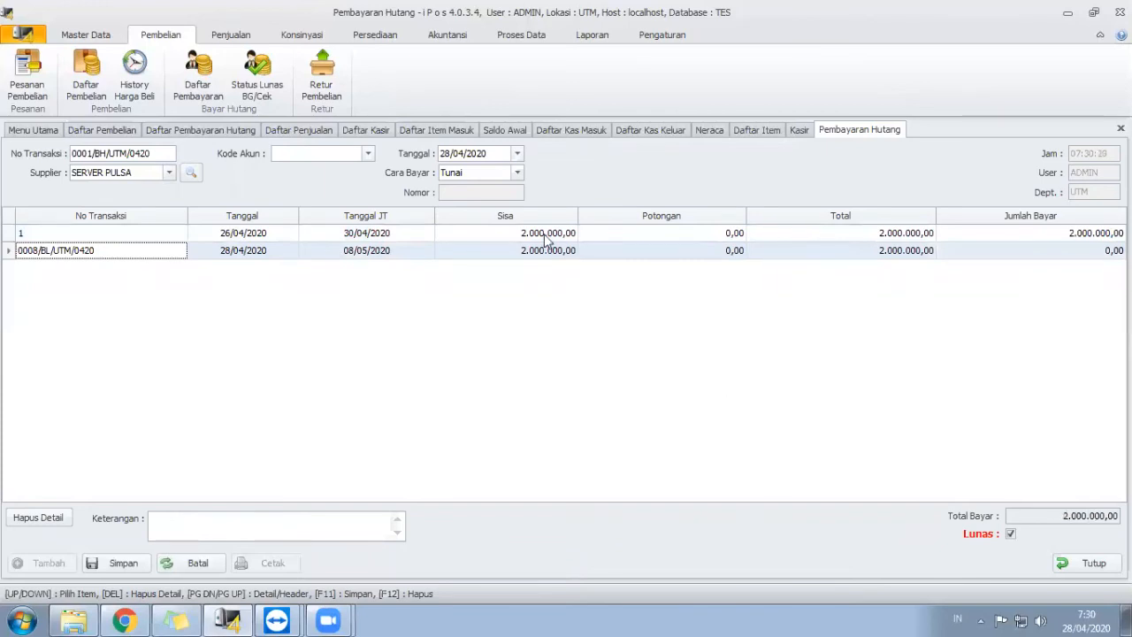
Step: Choose account 1-1110 - KAS KECIL for the debt payment, save it and close the payment form
click(368, 155)
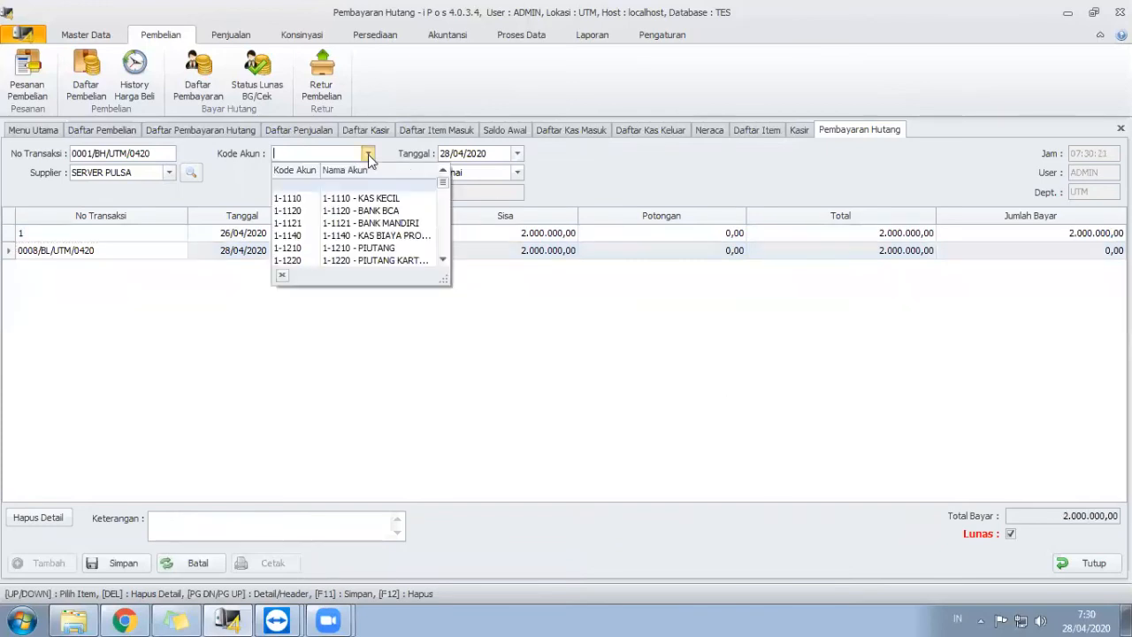
click(363, 198)
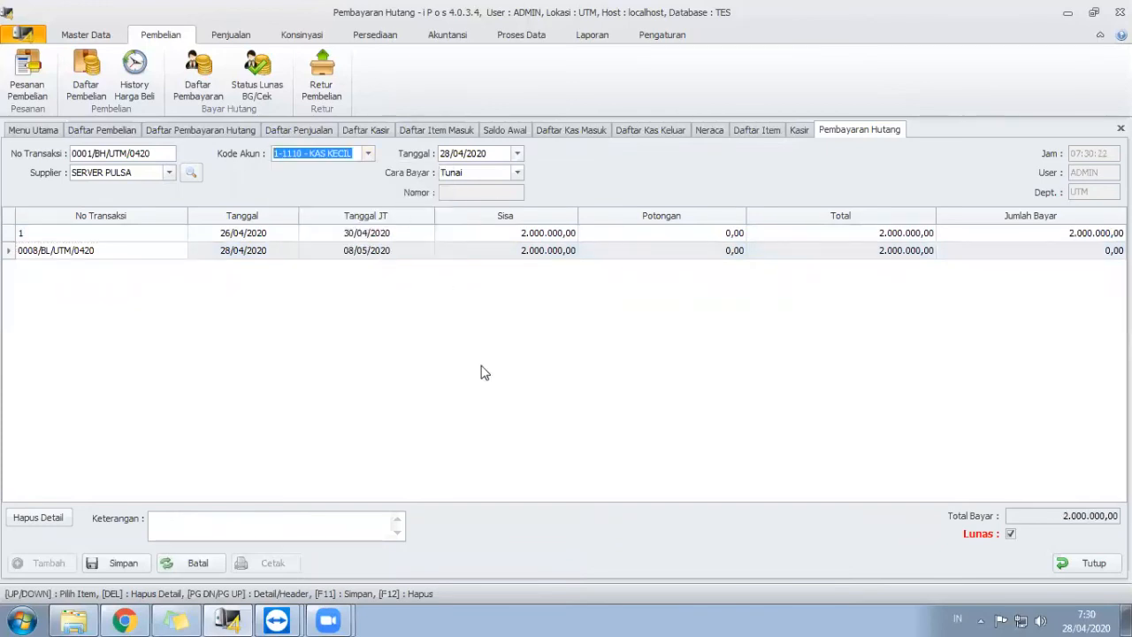
click(130, 560)
click(708, 368)
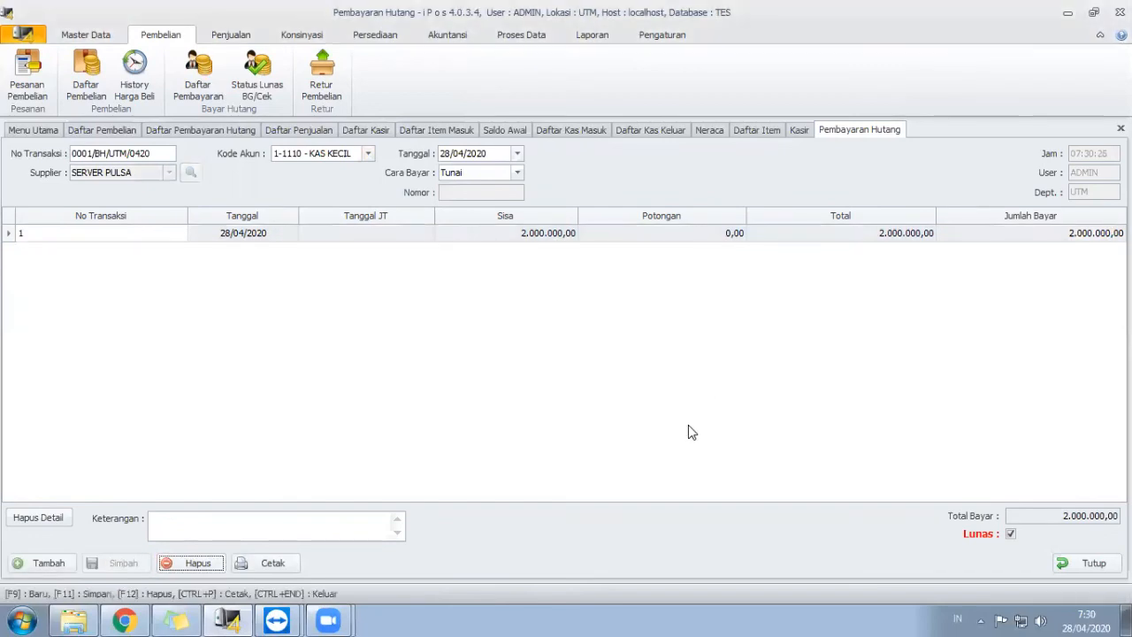
click(1094, 564)
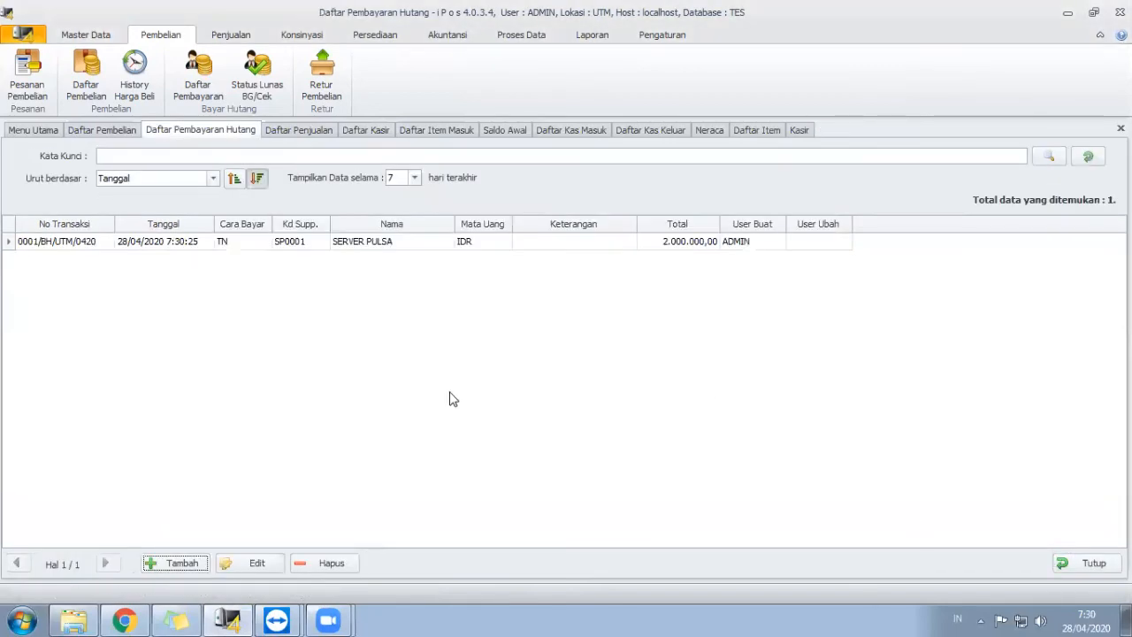
Step: Check the topic list and review the refreshed PULSA ELEKTRIK stock in Daftar Item
key(super+3)
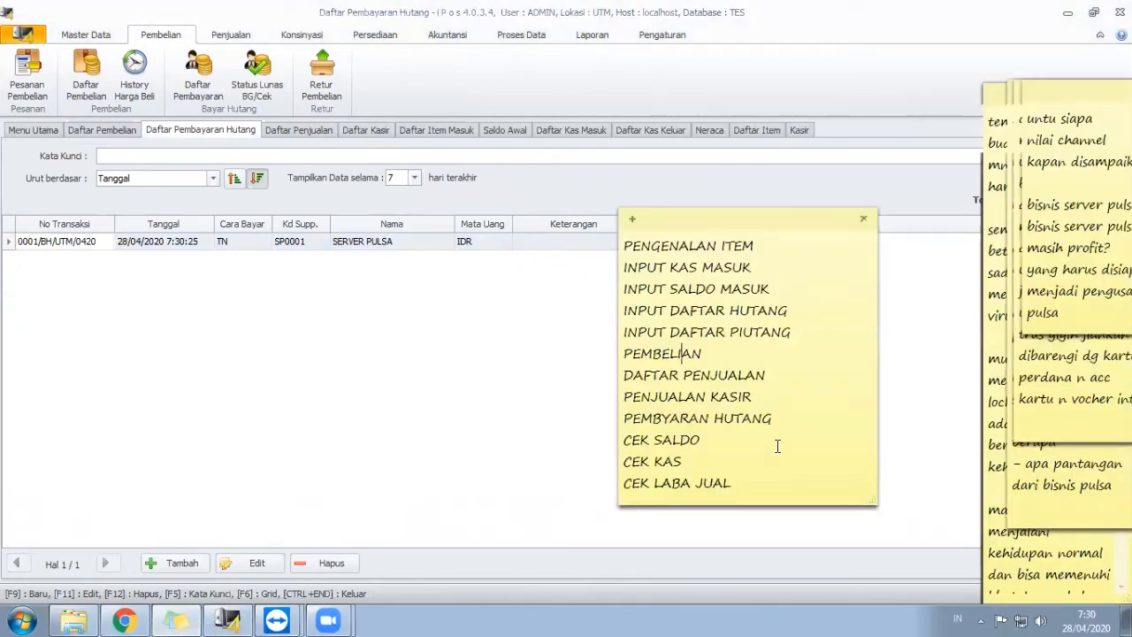
click(435, 424)
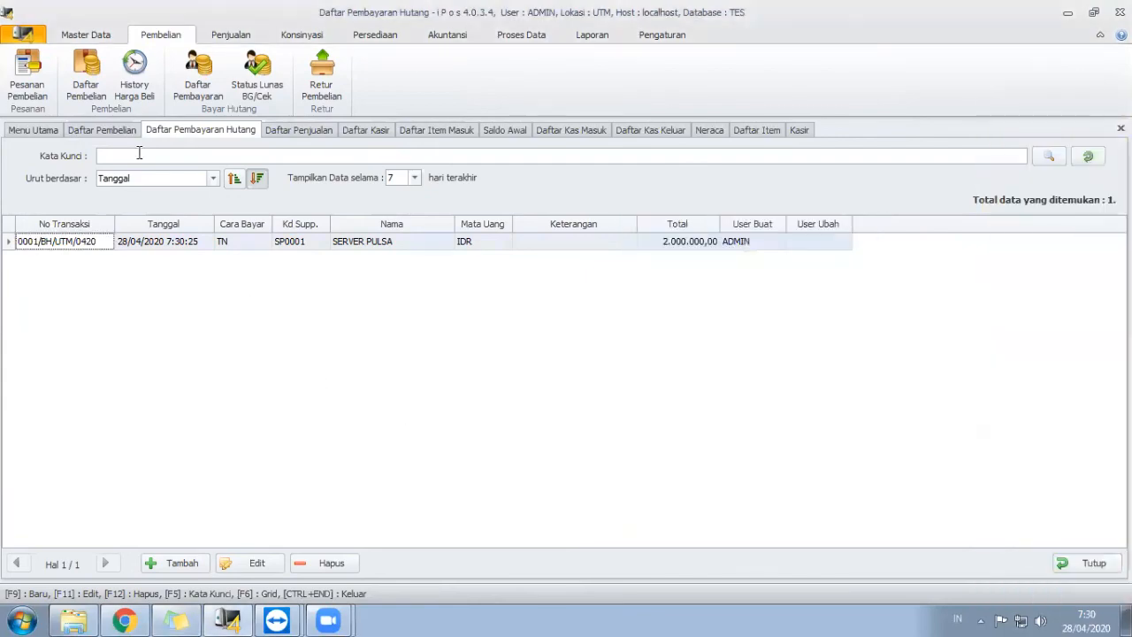
click(81, 37)
click(89, 78)
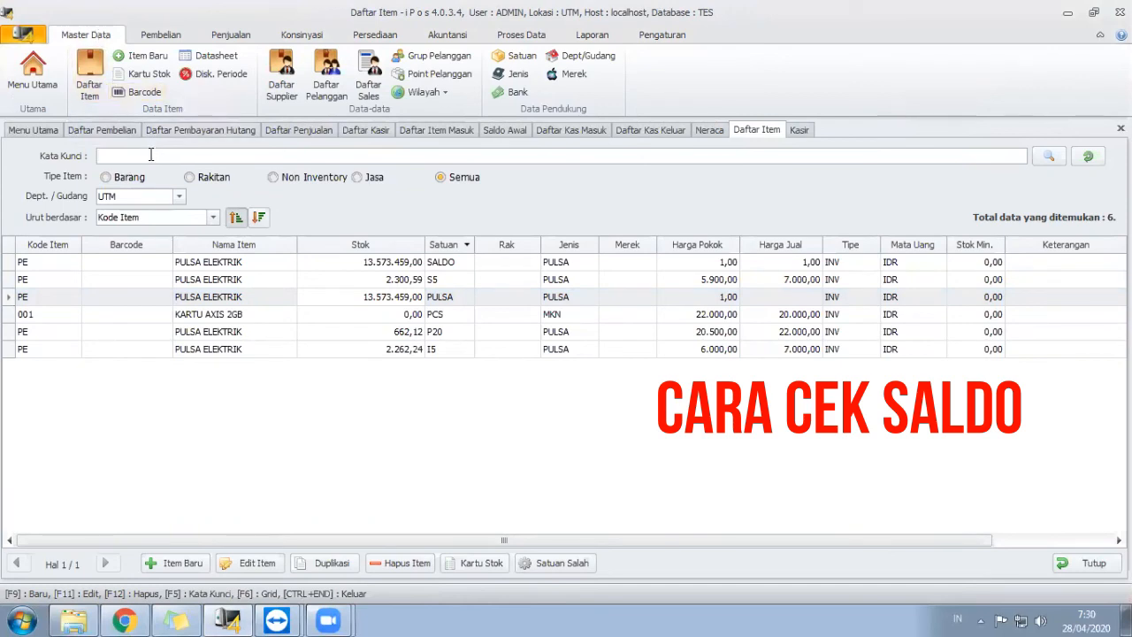
click(244, 304)
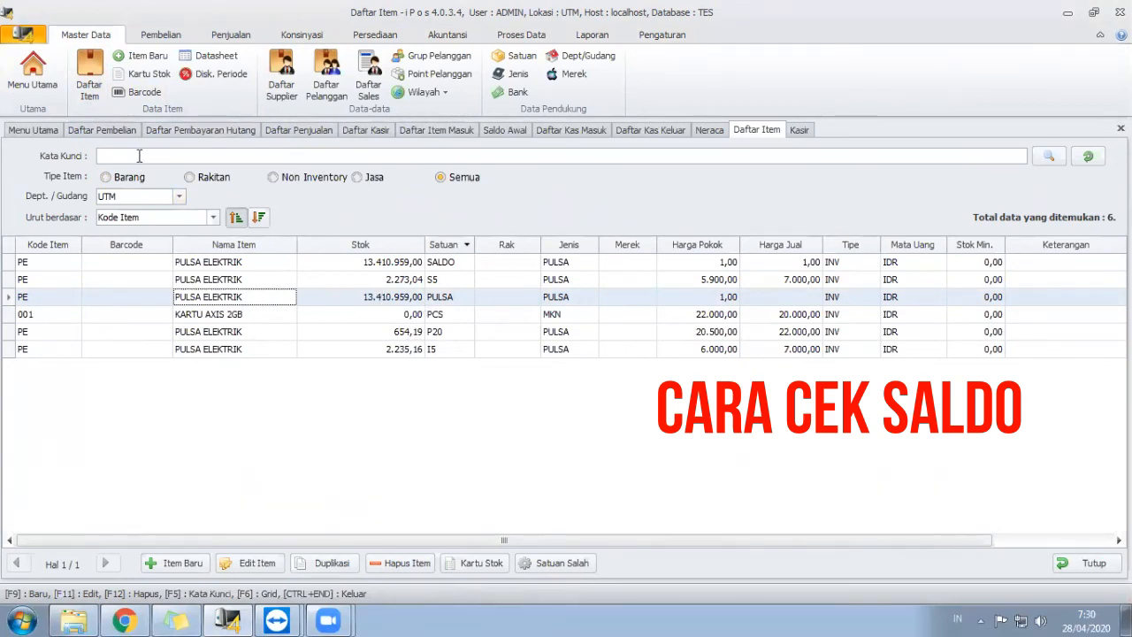
click(139, 156)
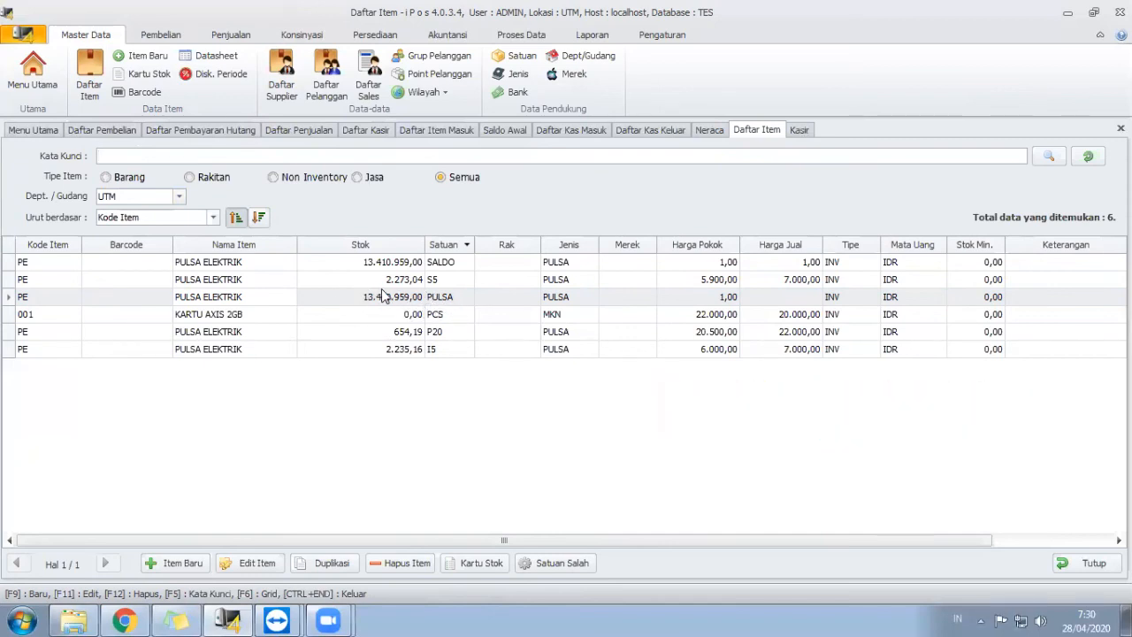
Step: Check the topic list in the sticky notes and run Proses Bulanan for April 2020
click(461, 461)
click(191, 616)
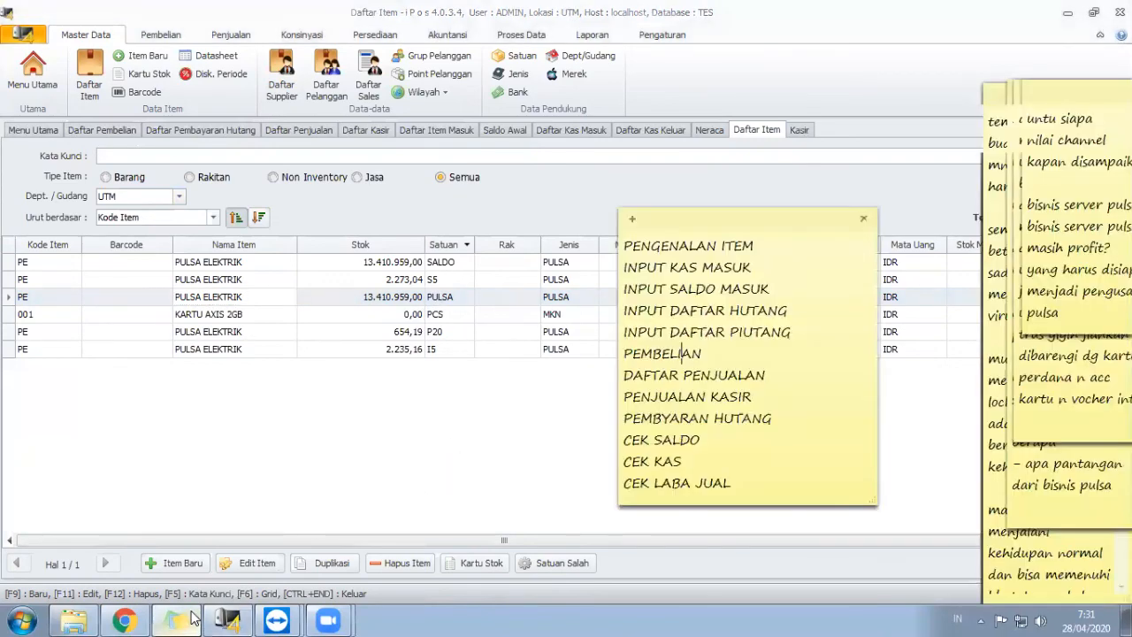
click(191, 616)
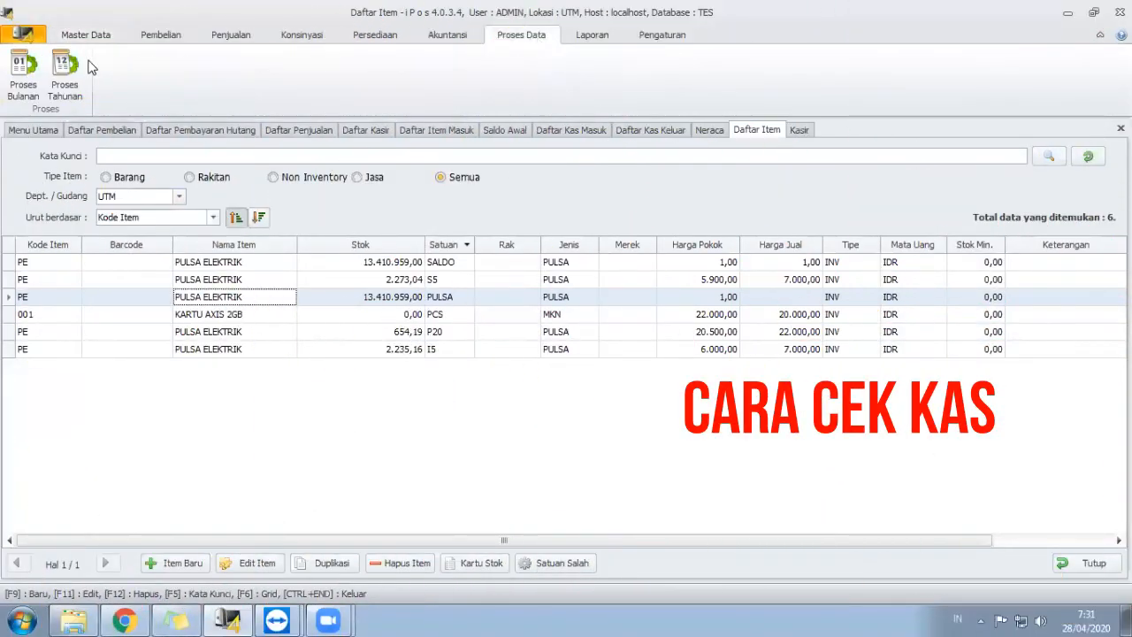
click(23, 69)
click(571, 386)
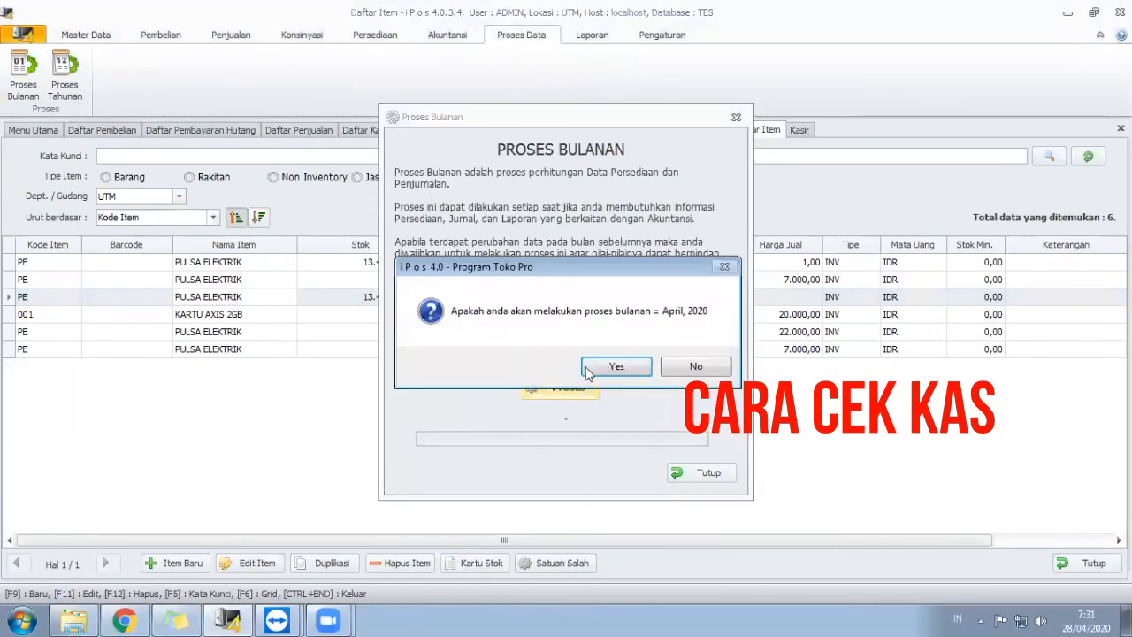
click(615, 365)
click(626, 362)
click(699, 473)
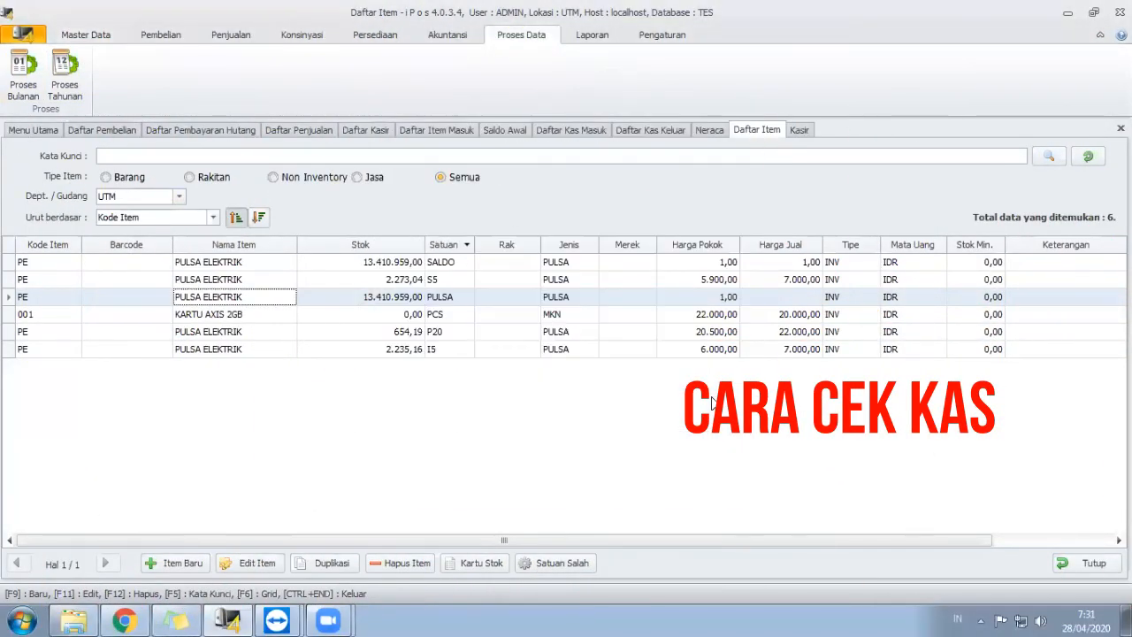
Step: Preview the Neraca report for the period up to 30/04/2020 to check the cash balance, and close it
click(593, 35)
click(697, 80)
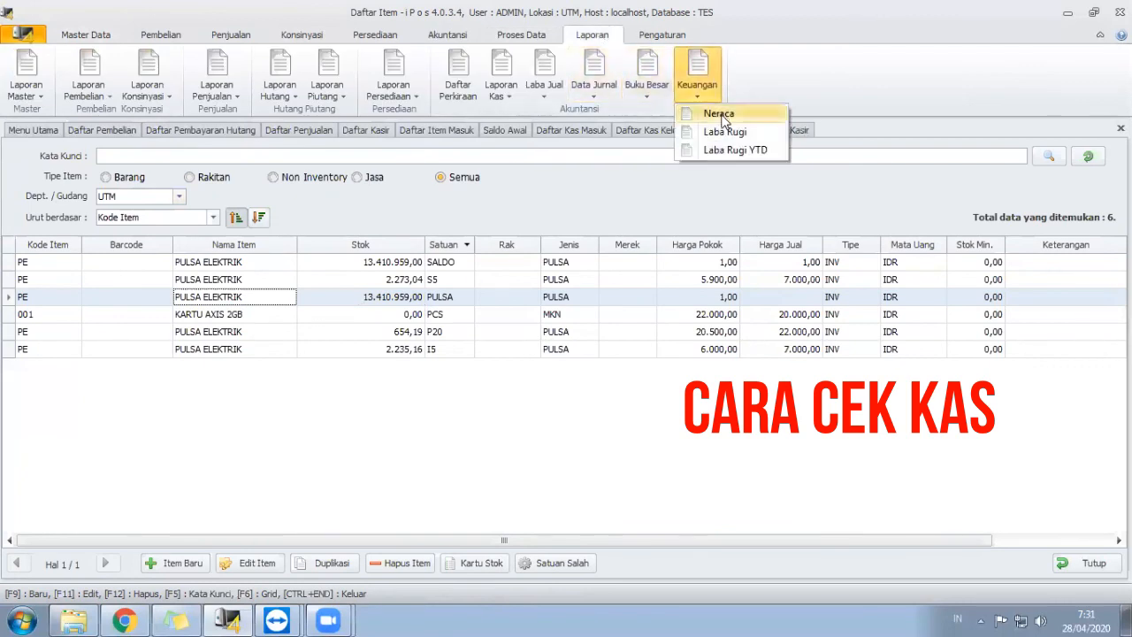
click(715, 109)
click(438, 165)
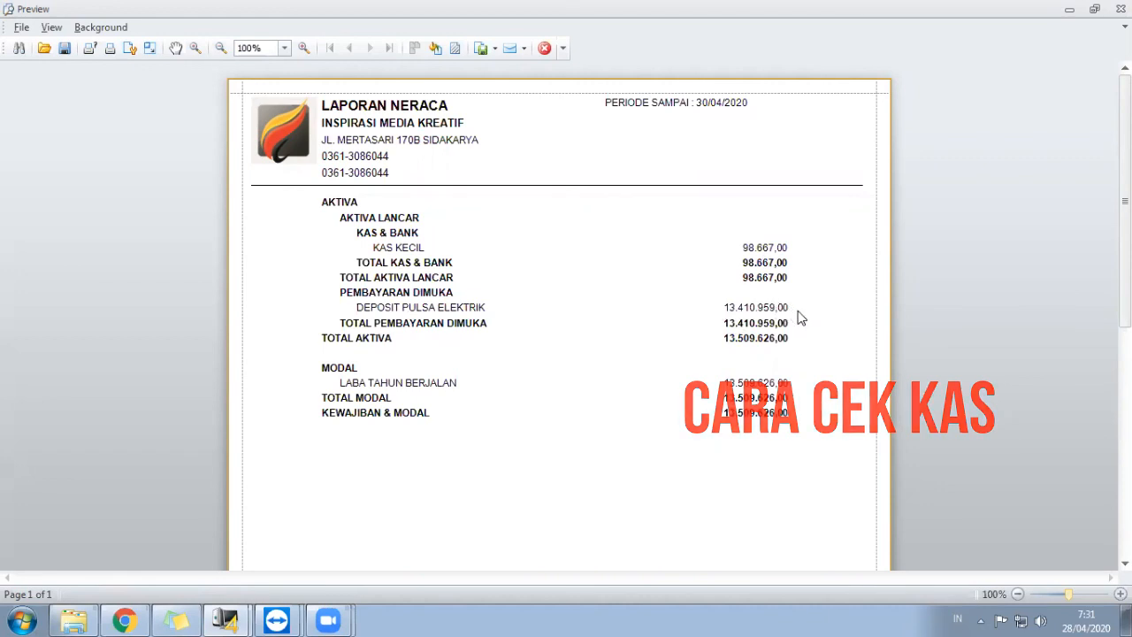
click(1121, 8)
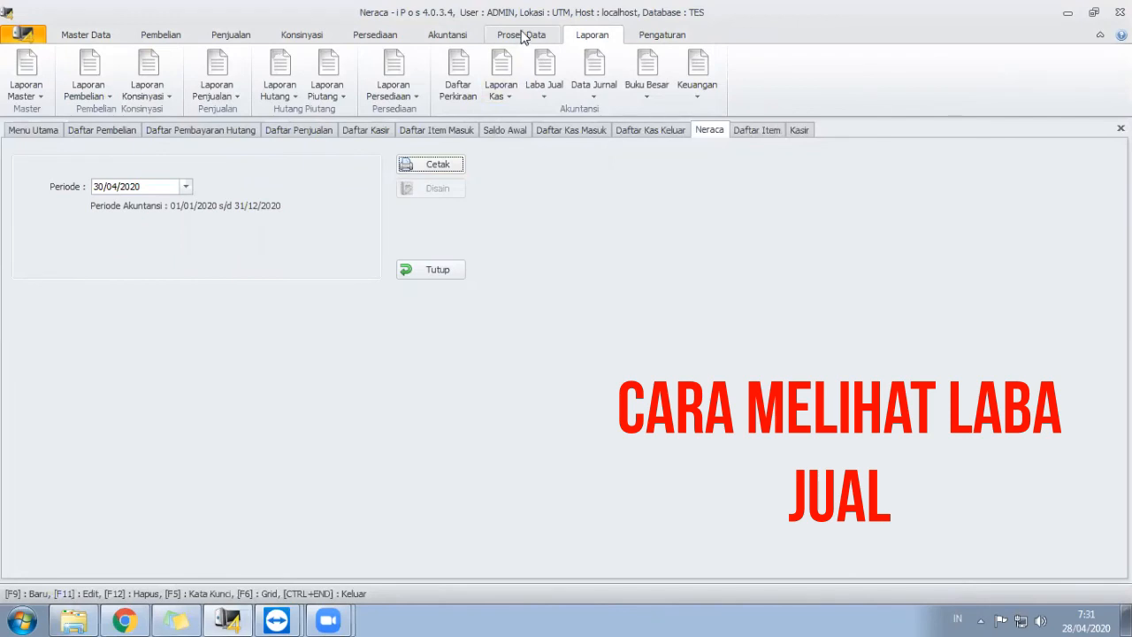
Step: Preview the Laporan Laba Kotor Jual Rekap for 01/04/2020 to 30/04/2020 to examine the sales profit, and close it
click(524, 35)
click(570, 36)
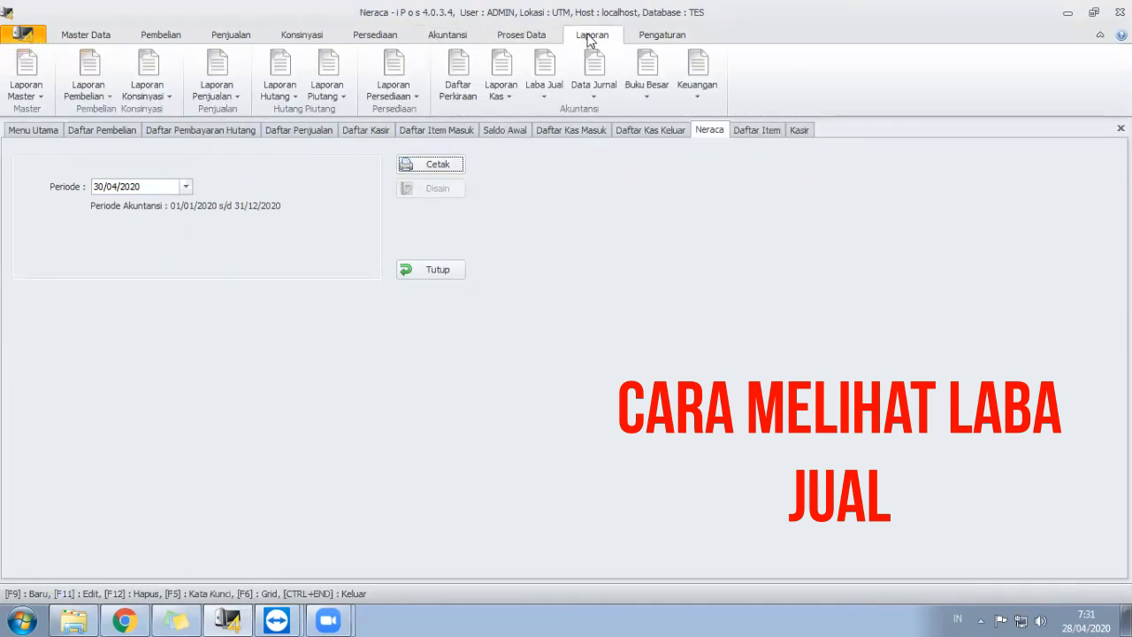
click(544, 84)
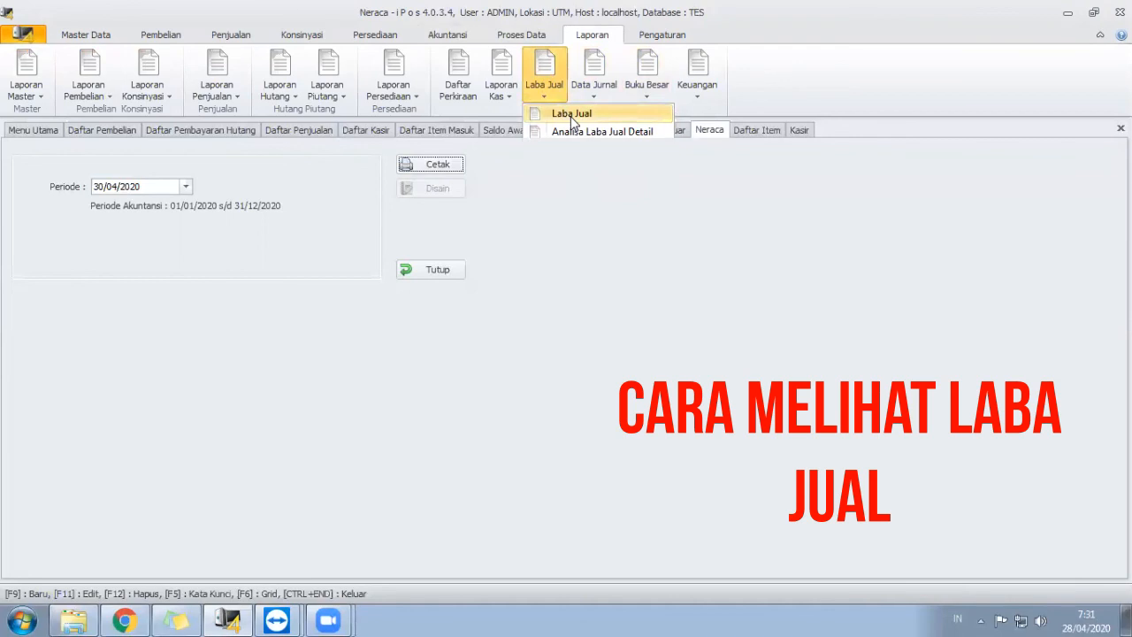
click(571, 113)
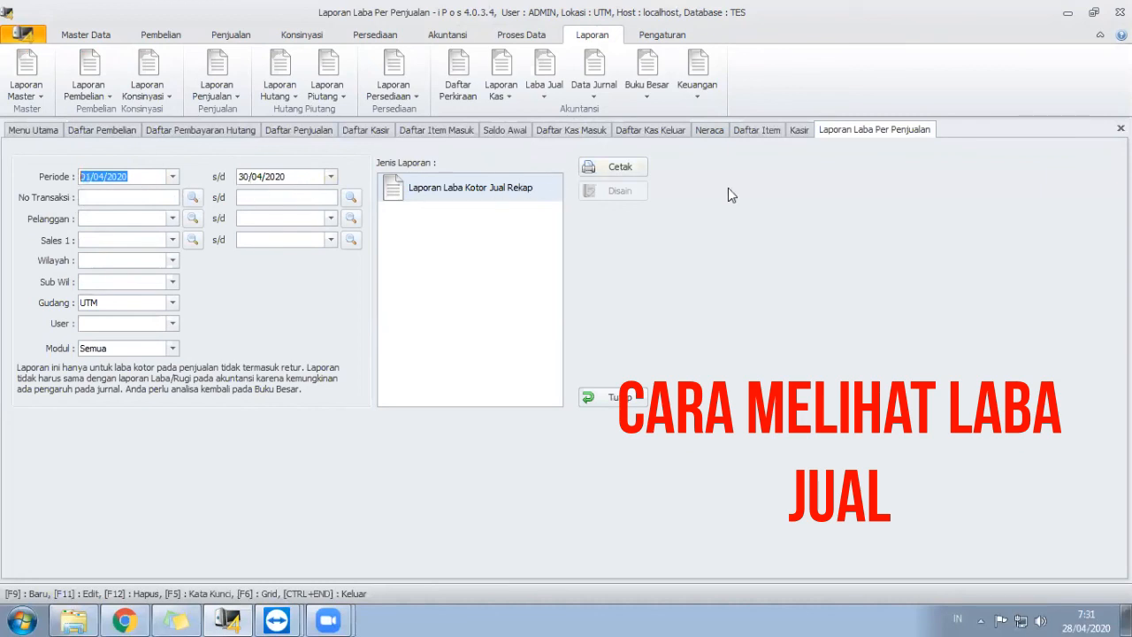
click(634, 170)
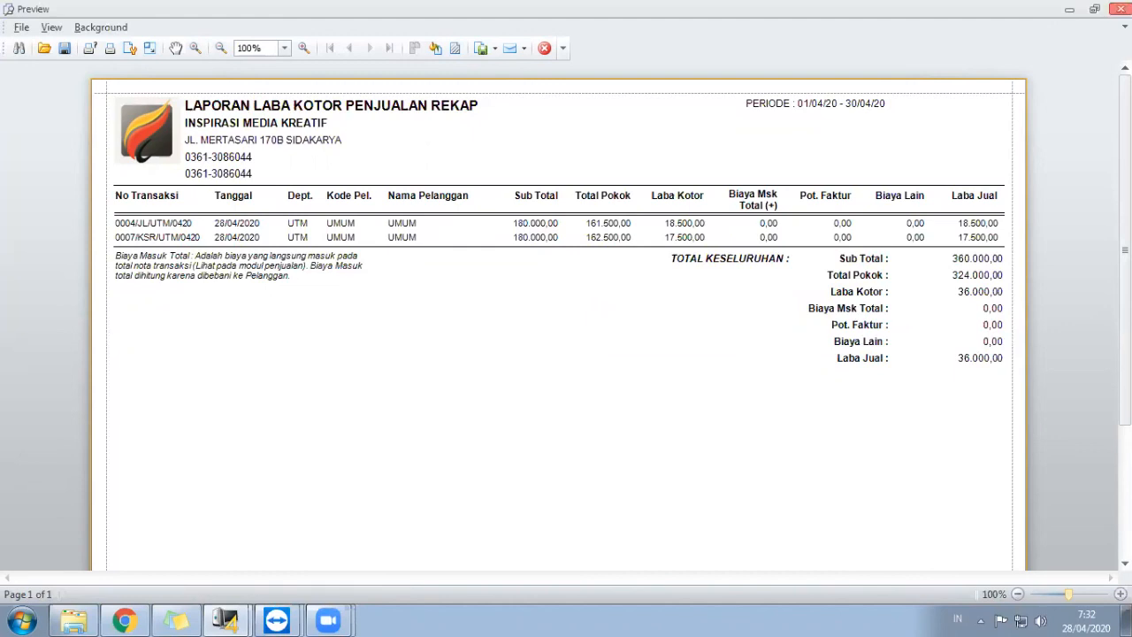
click(1120, 9)
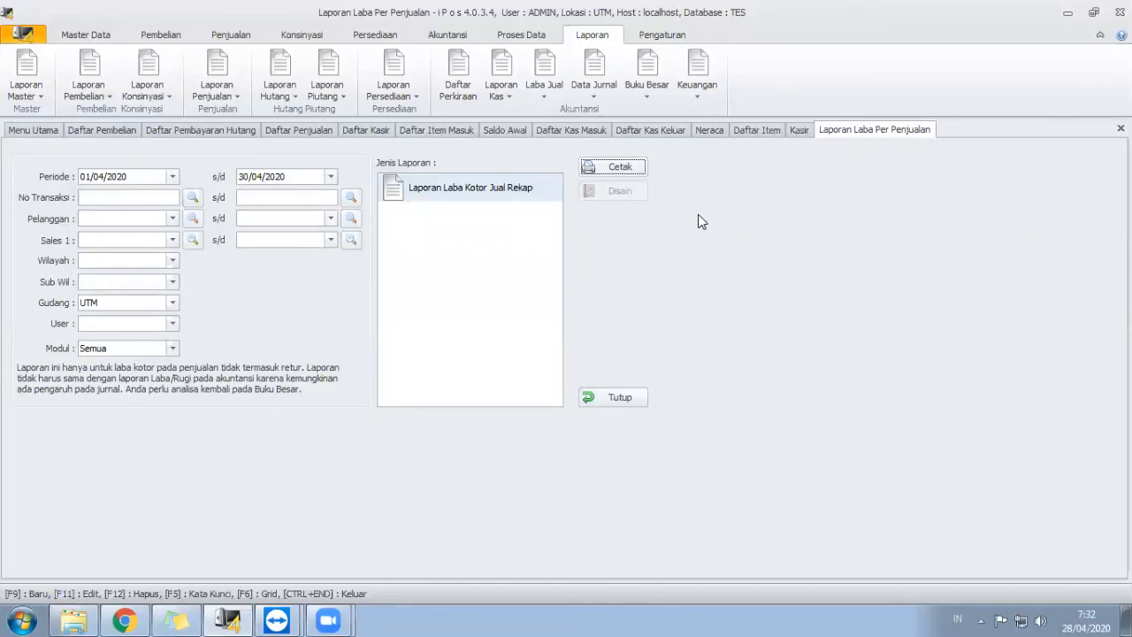
Step: Switch to the SERVER1-PC remote session window in TeamViewer
mouse_move(277, 620)
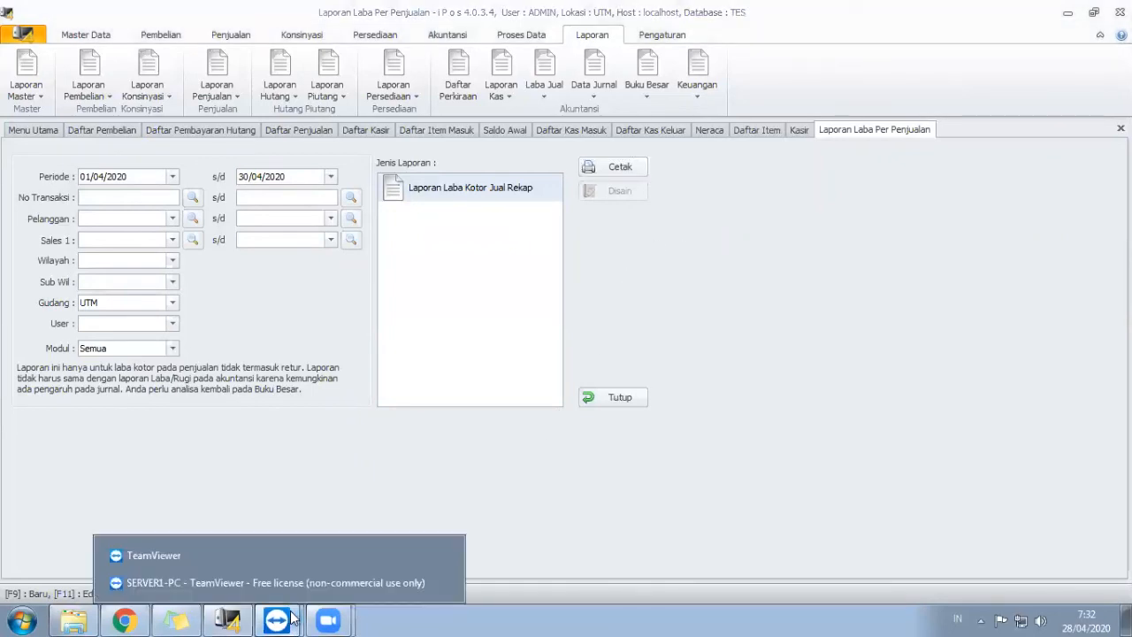
click(309, 582)
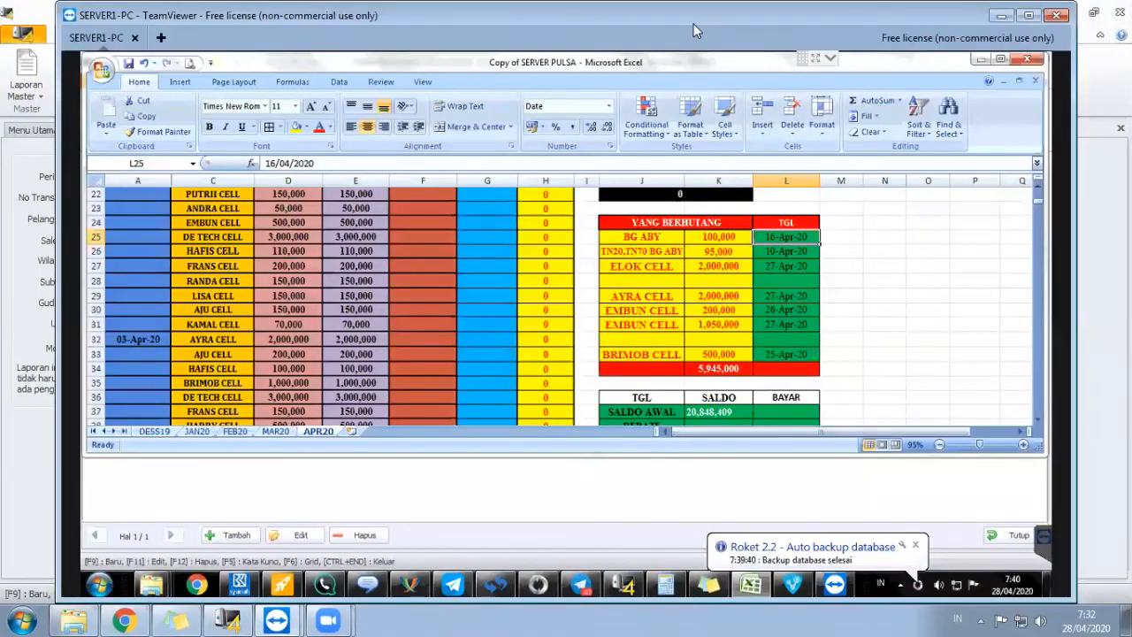